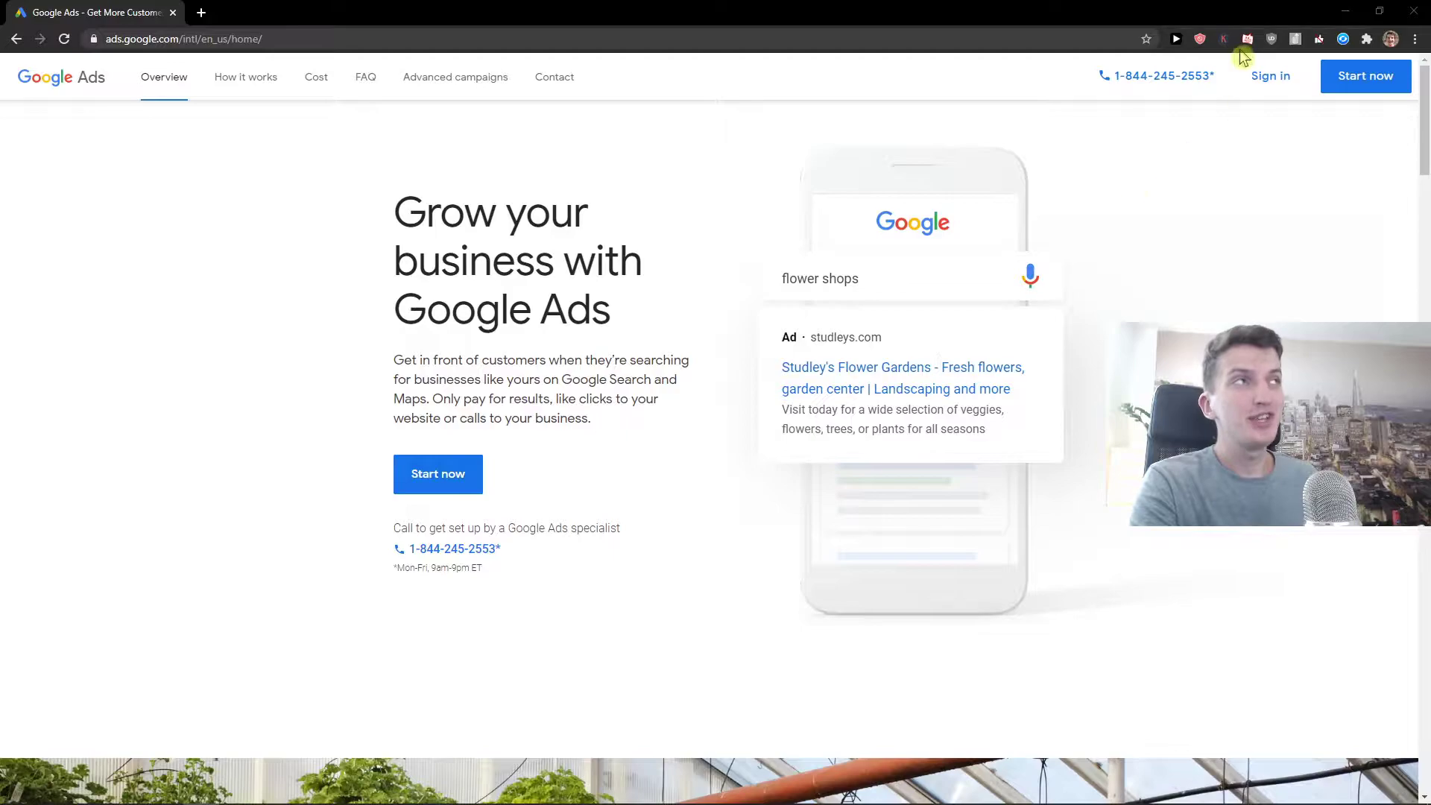
- Begin a new campaign with Start now and highlight the professional marketer note on the goal page
{"action": "left_click", "coordinate": [1363, 84]}
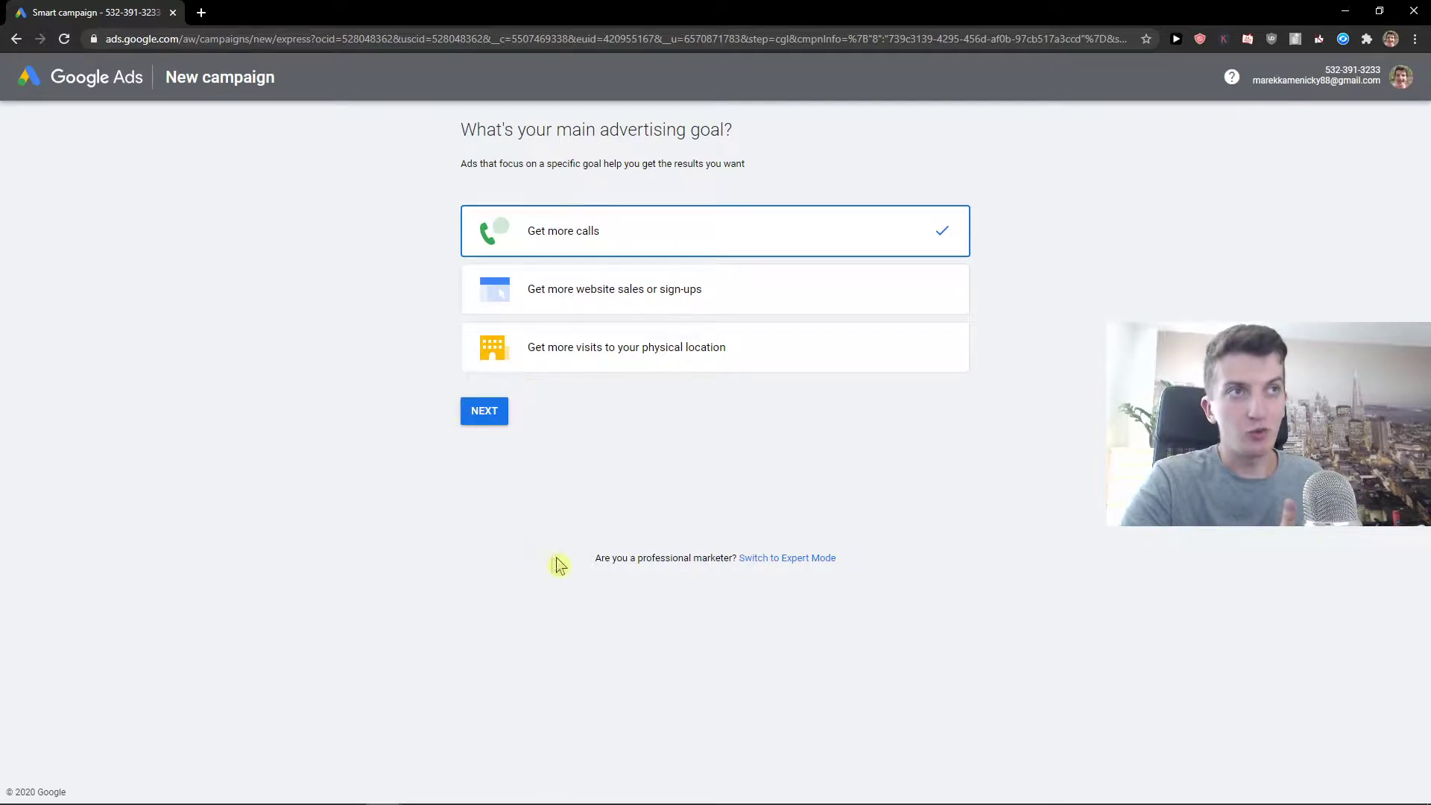
{"action": "left_click_drag", "start_coordinate": [585, 559], "coordinate": [714, 558]}
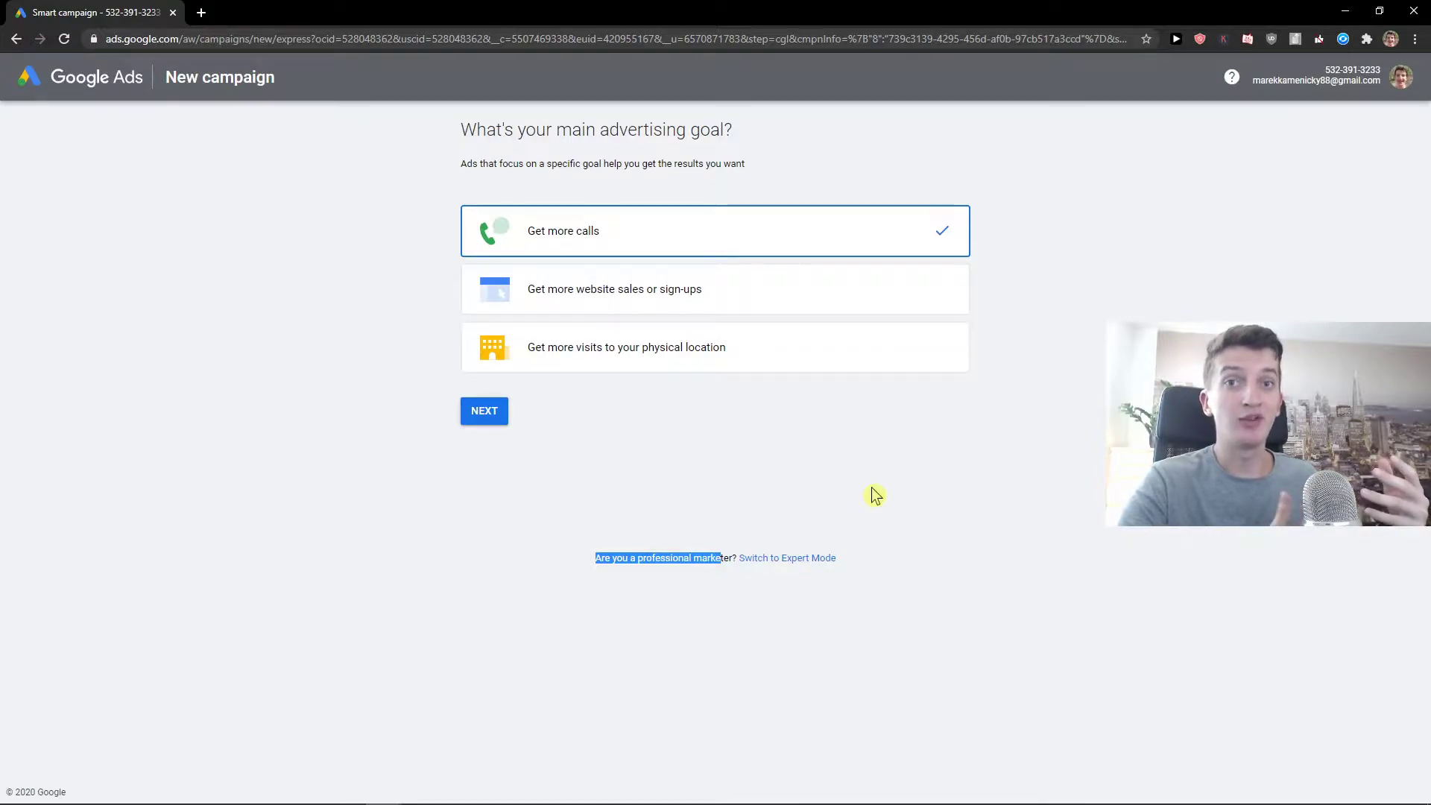
- In Expert Mode, choose the Website traffic goal and the Search campaign type
{"action": "left_click", "coordinate": [811, 560]}
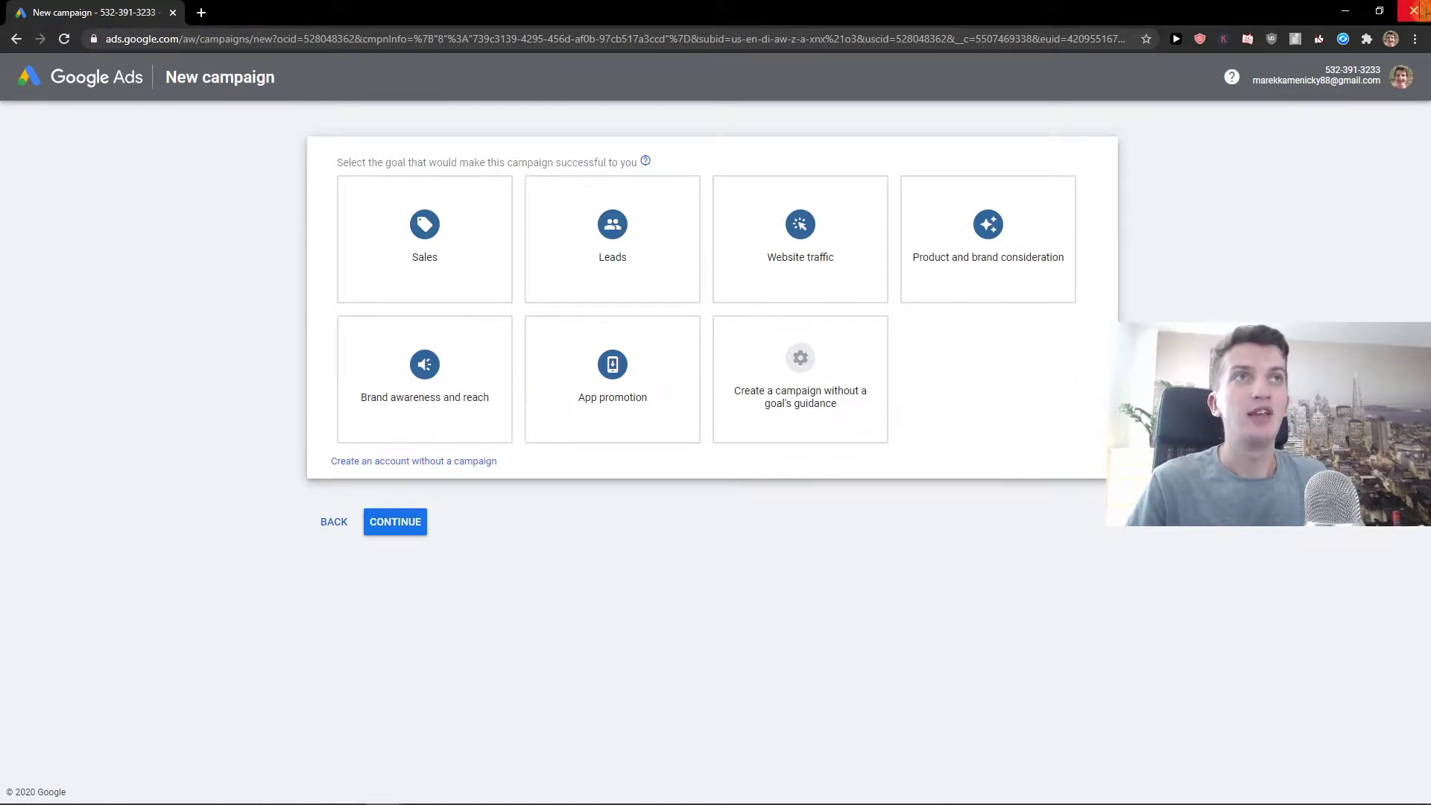
{"action": "left_click", "coordinate": [447, 275]}
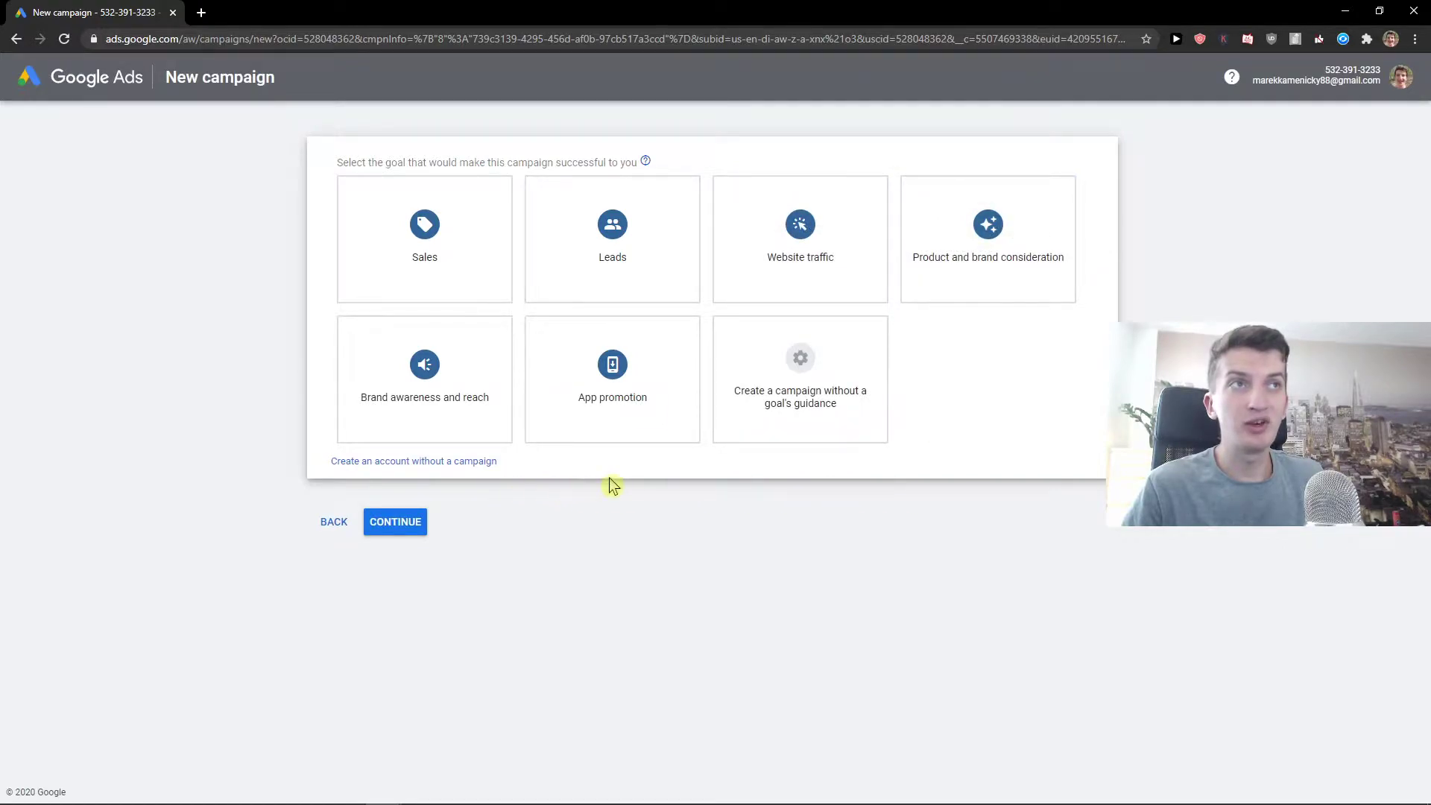
{"action": "left_click", "coordinate": [847, 271]}
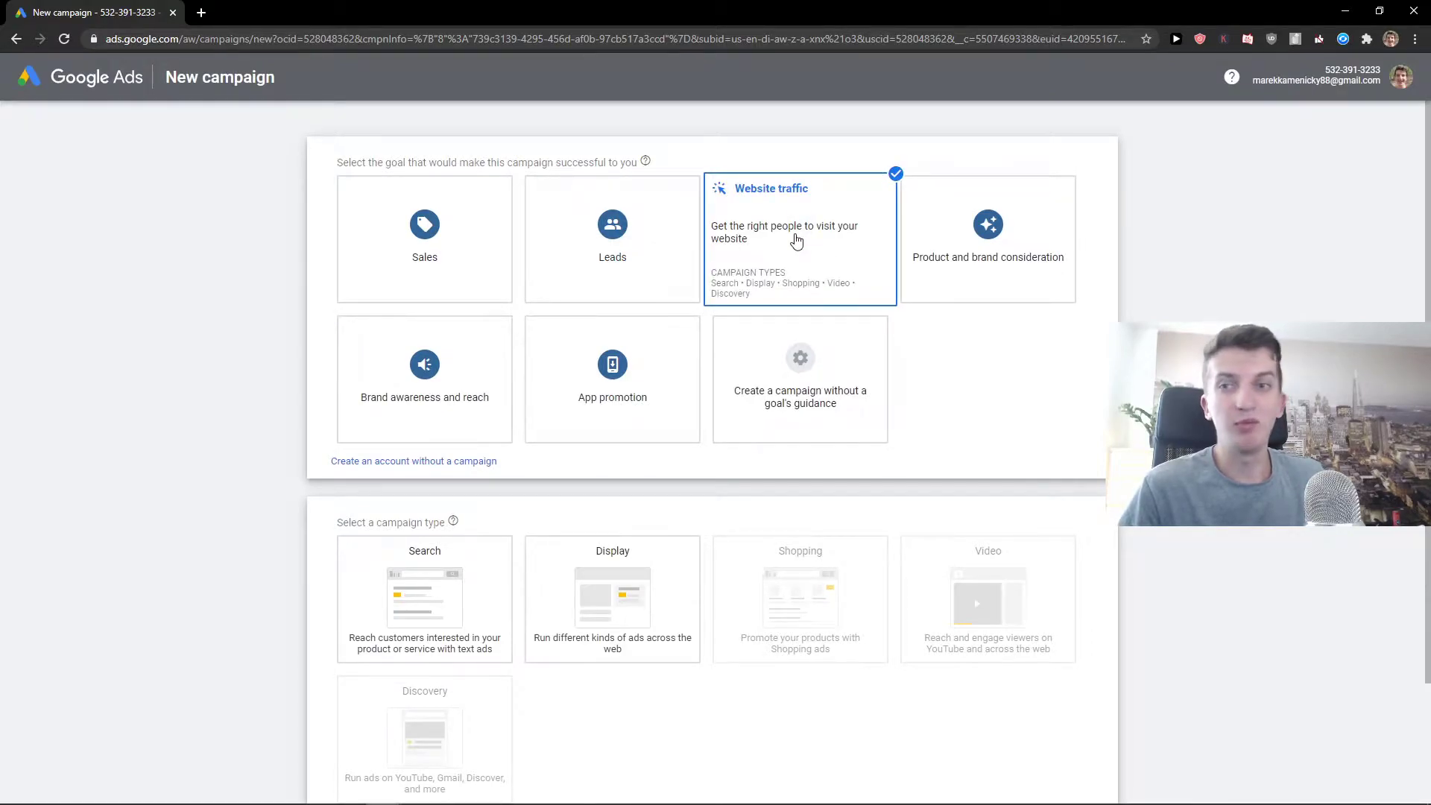
{"action": "scroll", "coordinate": [1043, 320], "scroll_direction": "down", "scroll_amount": 2}
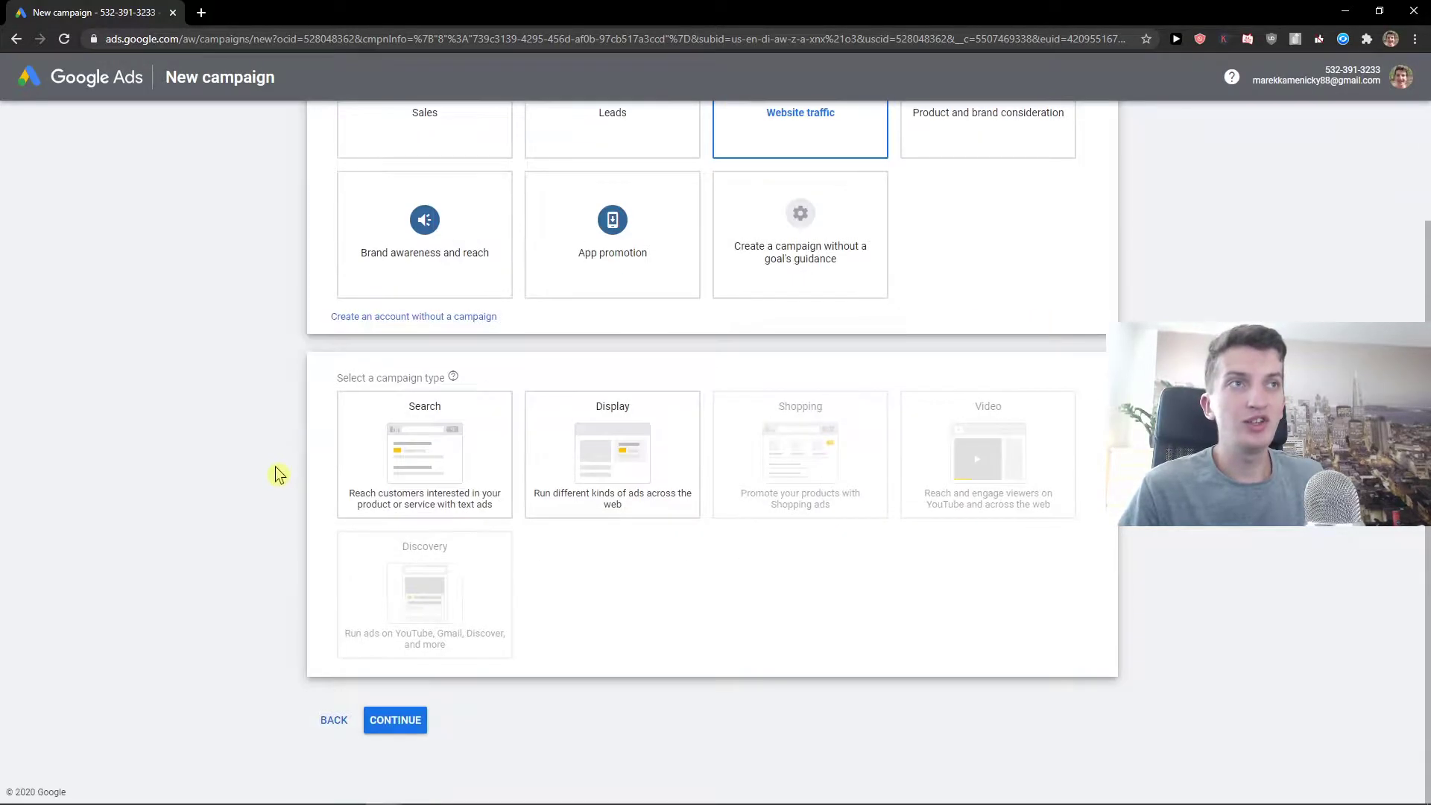
{"action": "left_click", "coordinate": [489, 510]}
- Search Google for 'plumber usa' in a new browser tab
{"action": "left_click", "coordinate": [208, 21]}
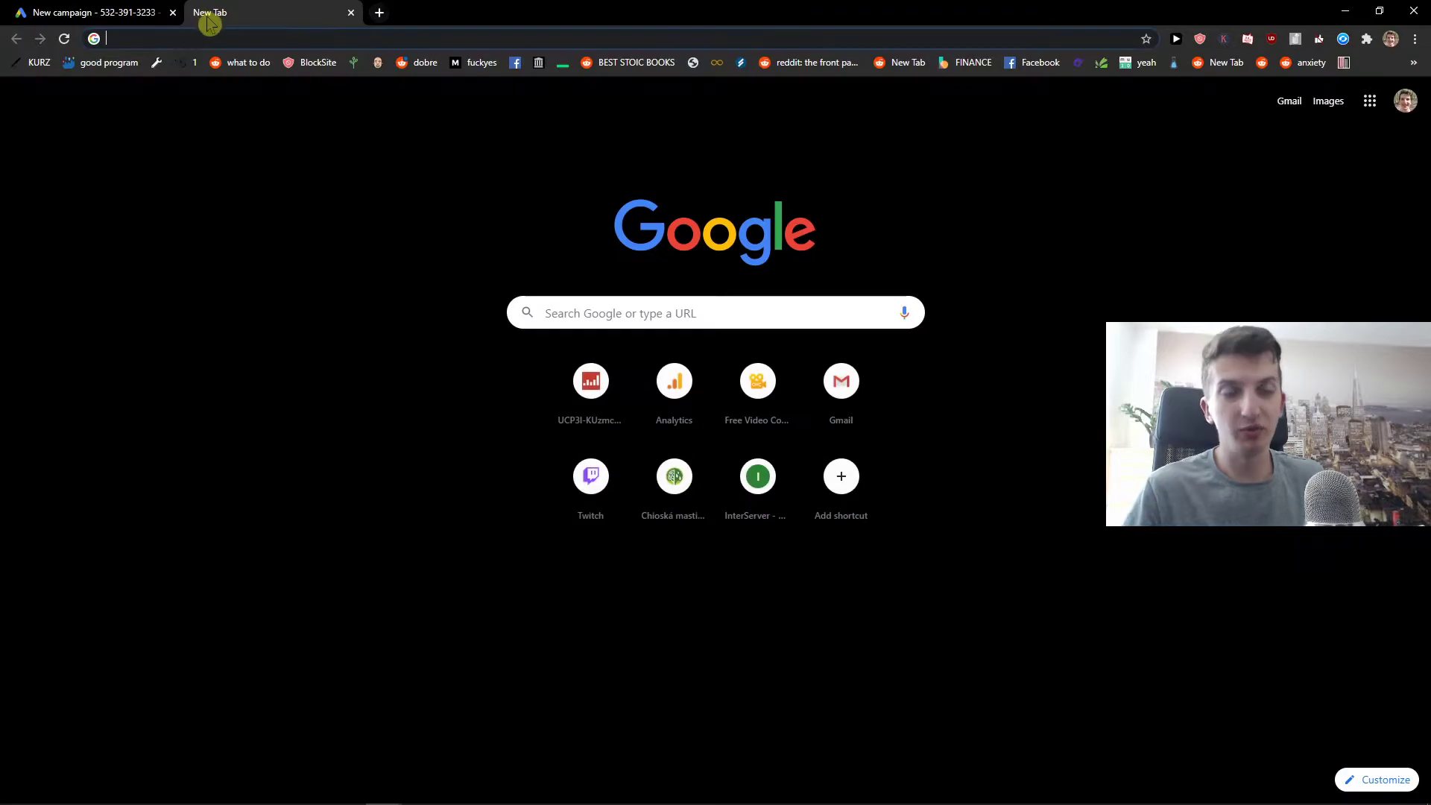
{"action": "type", "text": "plumber u"}
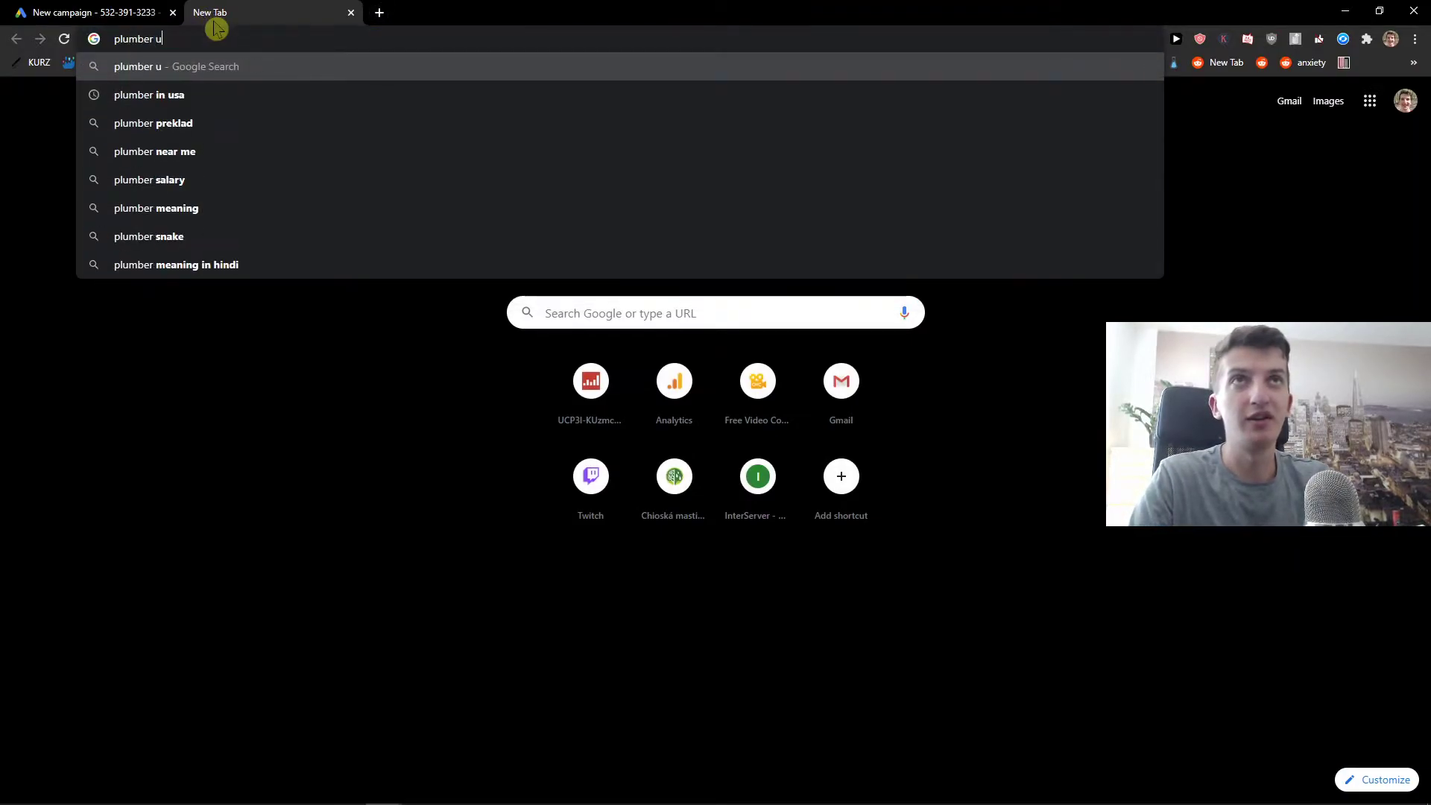
{"action": "type", "text": "sa"}
{"action": "key", "text": "Return"}
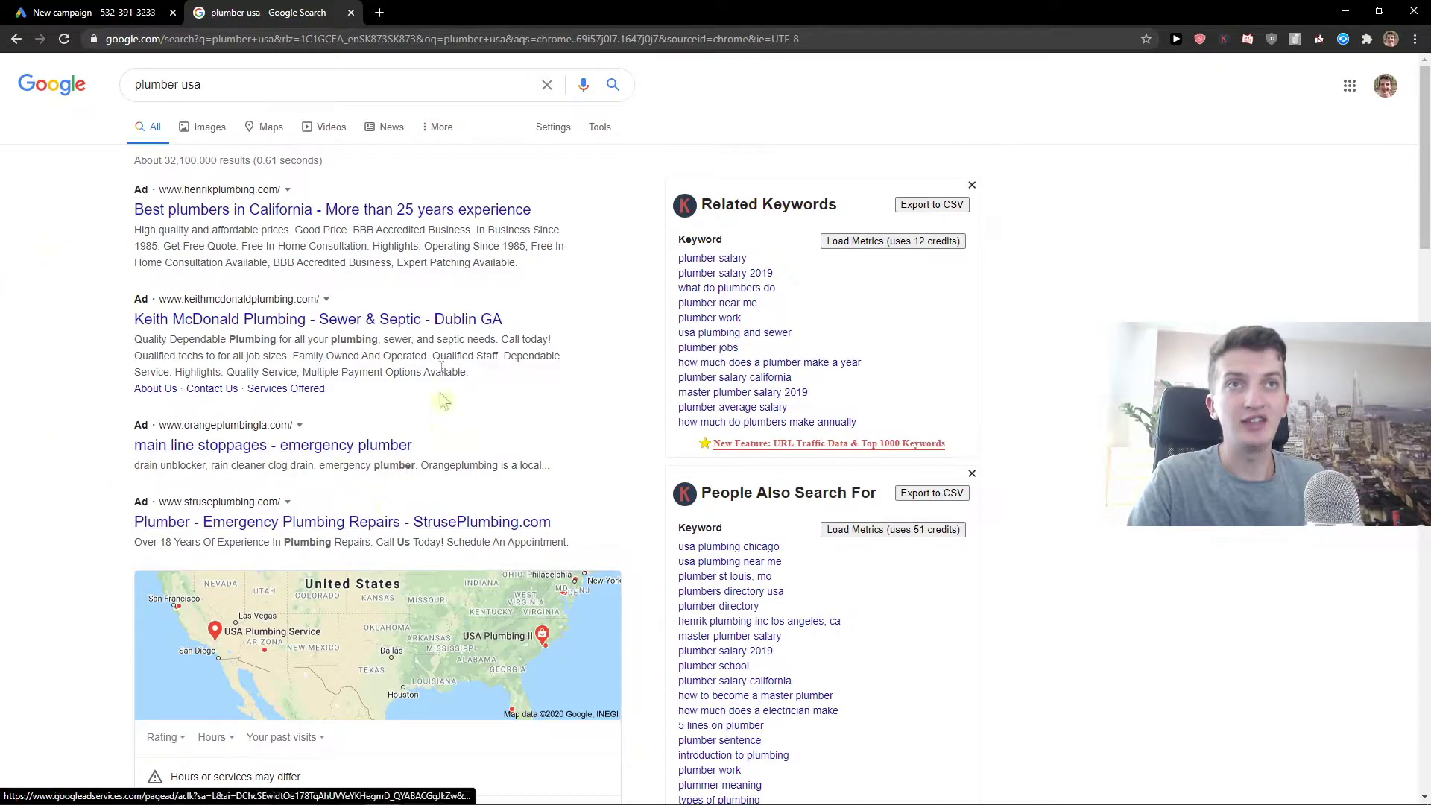
- Enter marcusstone.net as the business website and continue to campaign settings
{"action": "left_click", "coordinate": [88, 10]}
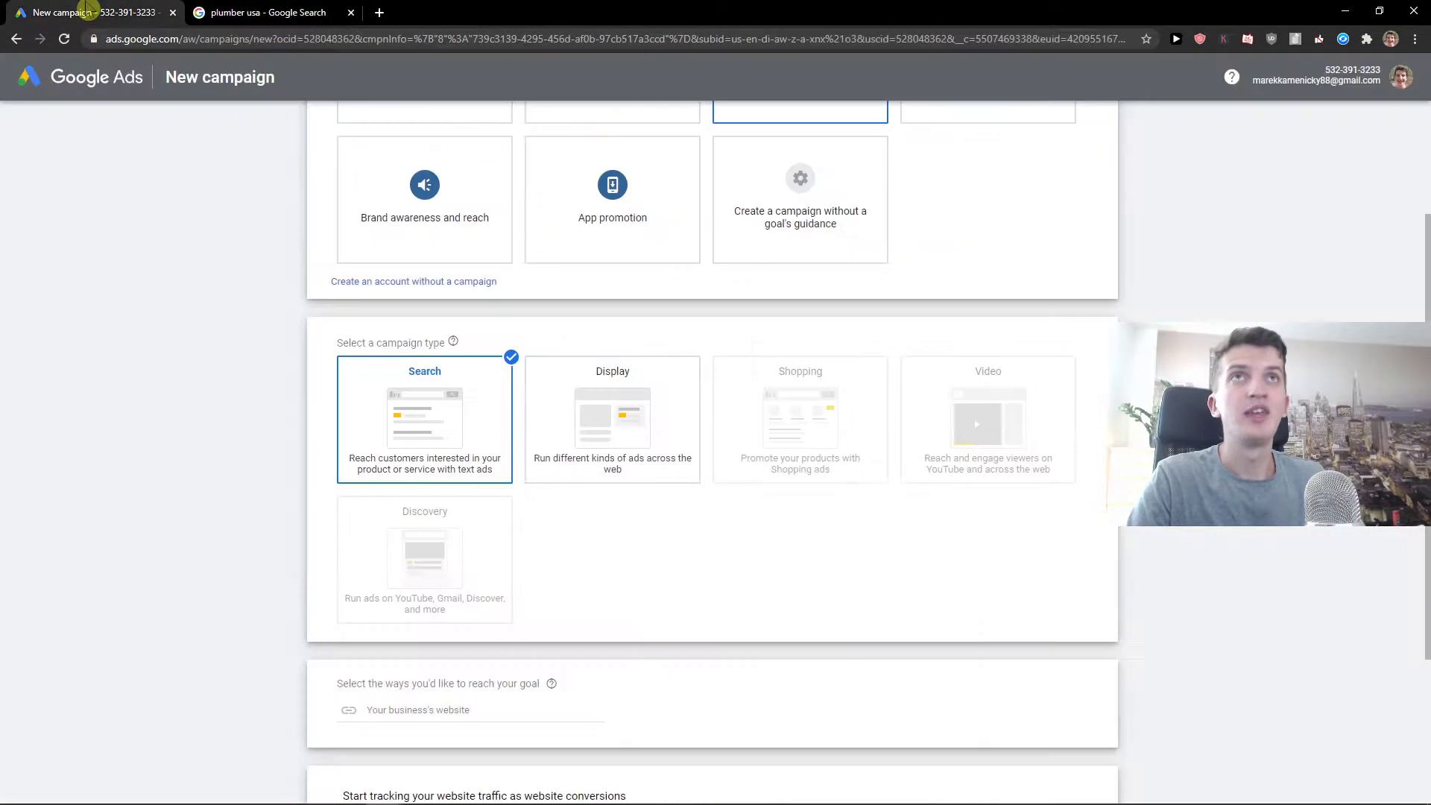
{"action": "scroll", "coordinate": [383, 439], "scroll_direction": "down", "scroll_amount": 1}
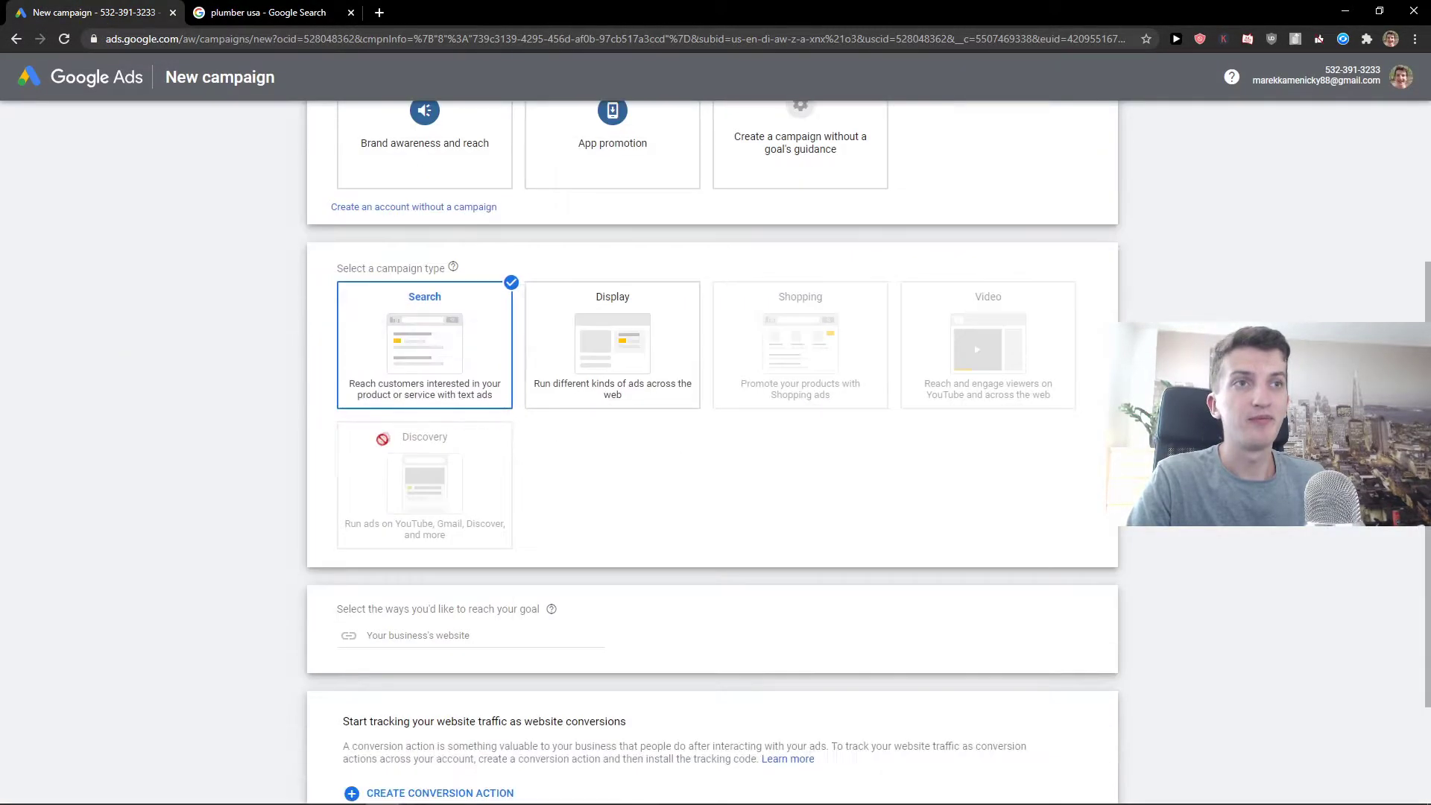
{"action": "scroll", "coordinate": [383, 439], "scroll_direction": "down", "scroll_amount": 1}
{"action": "left_click_drag", "start_coordinate": [337, 535], "coordinate": [519, 537]}
{"action": "left_click", "coordinate": [500, 566]}
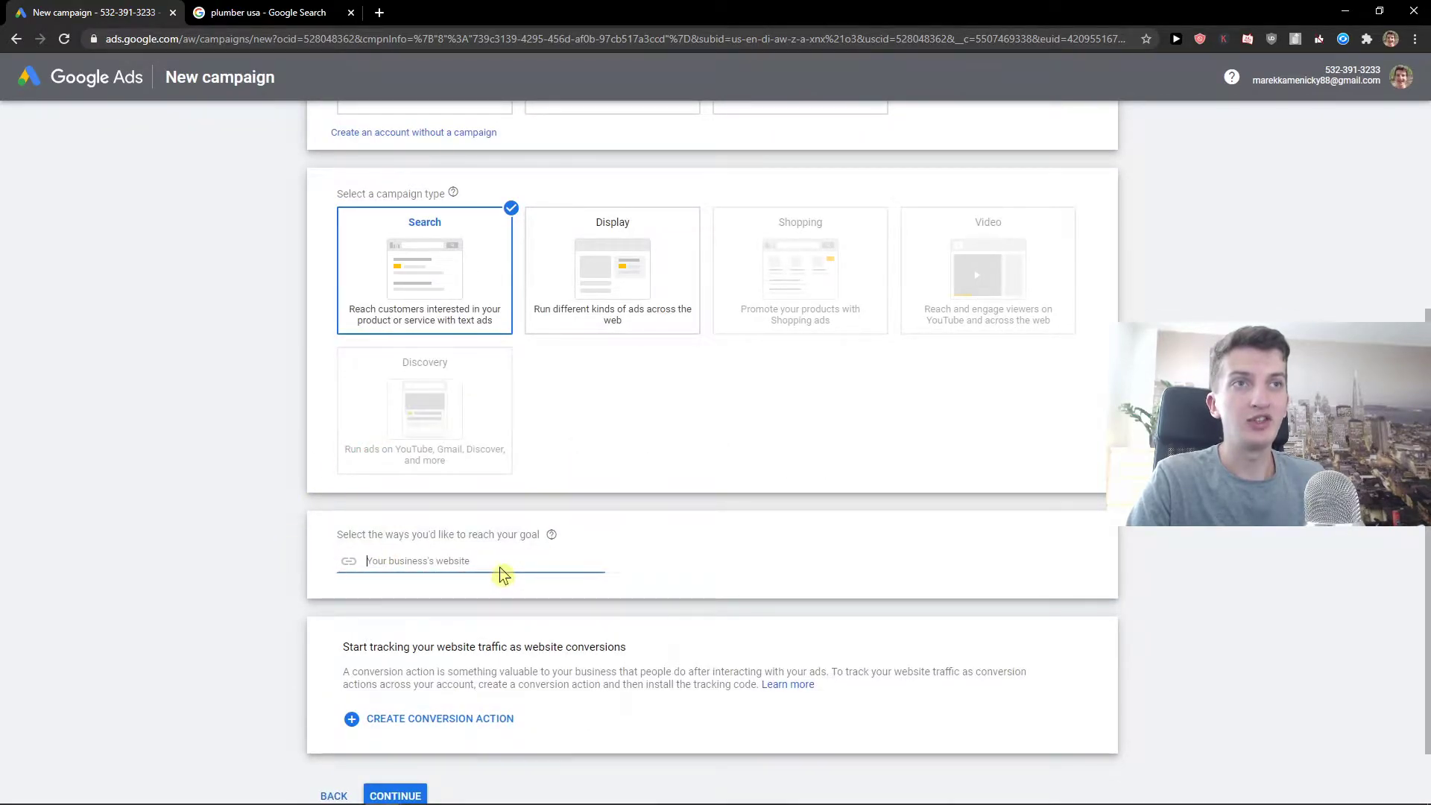
{"action": "type", "text": "marcusstone.net"}
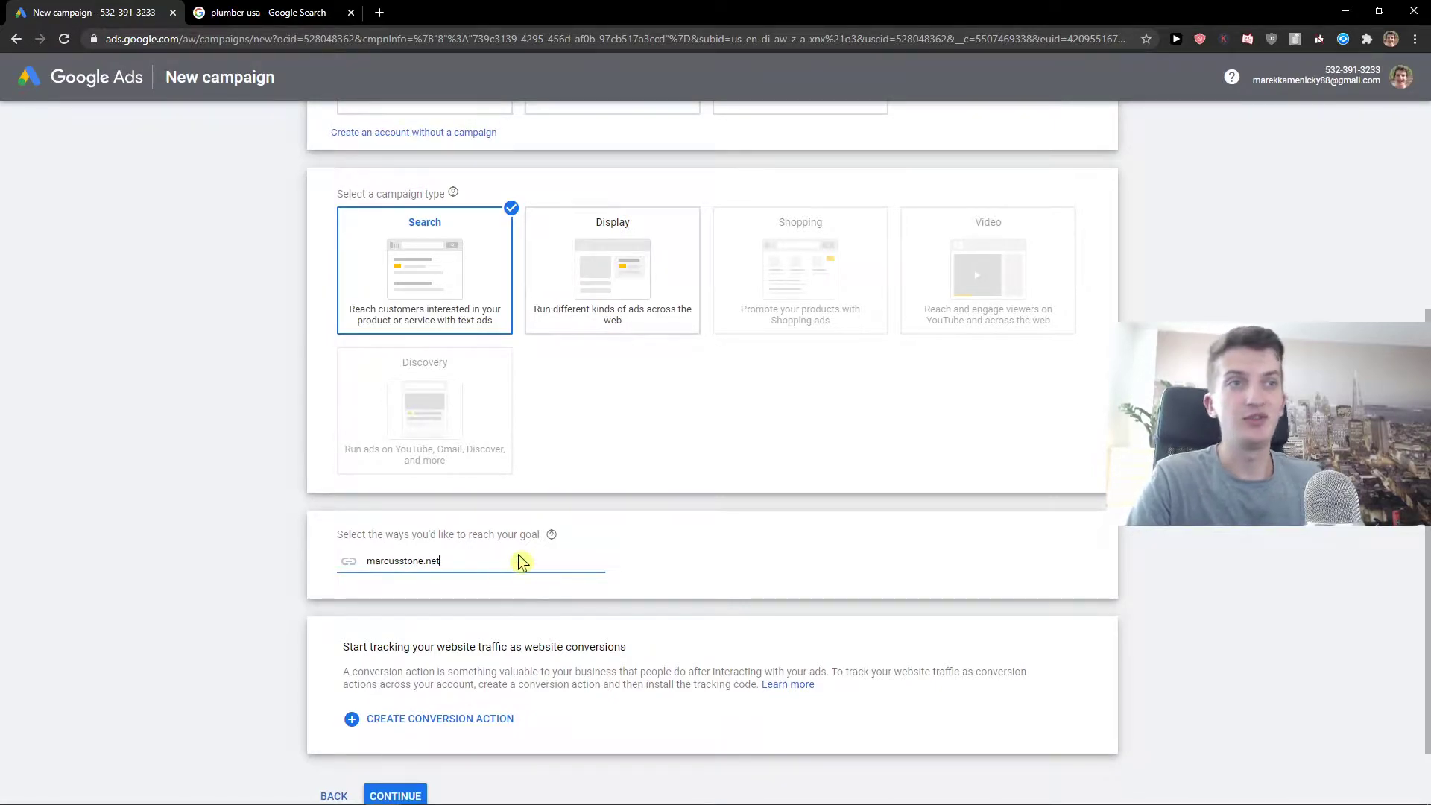
{"action": "scroll", "coordinate": [447, 561], "scroll_direction": "down", "scroll_amount": 1}
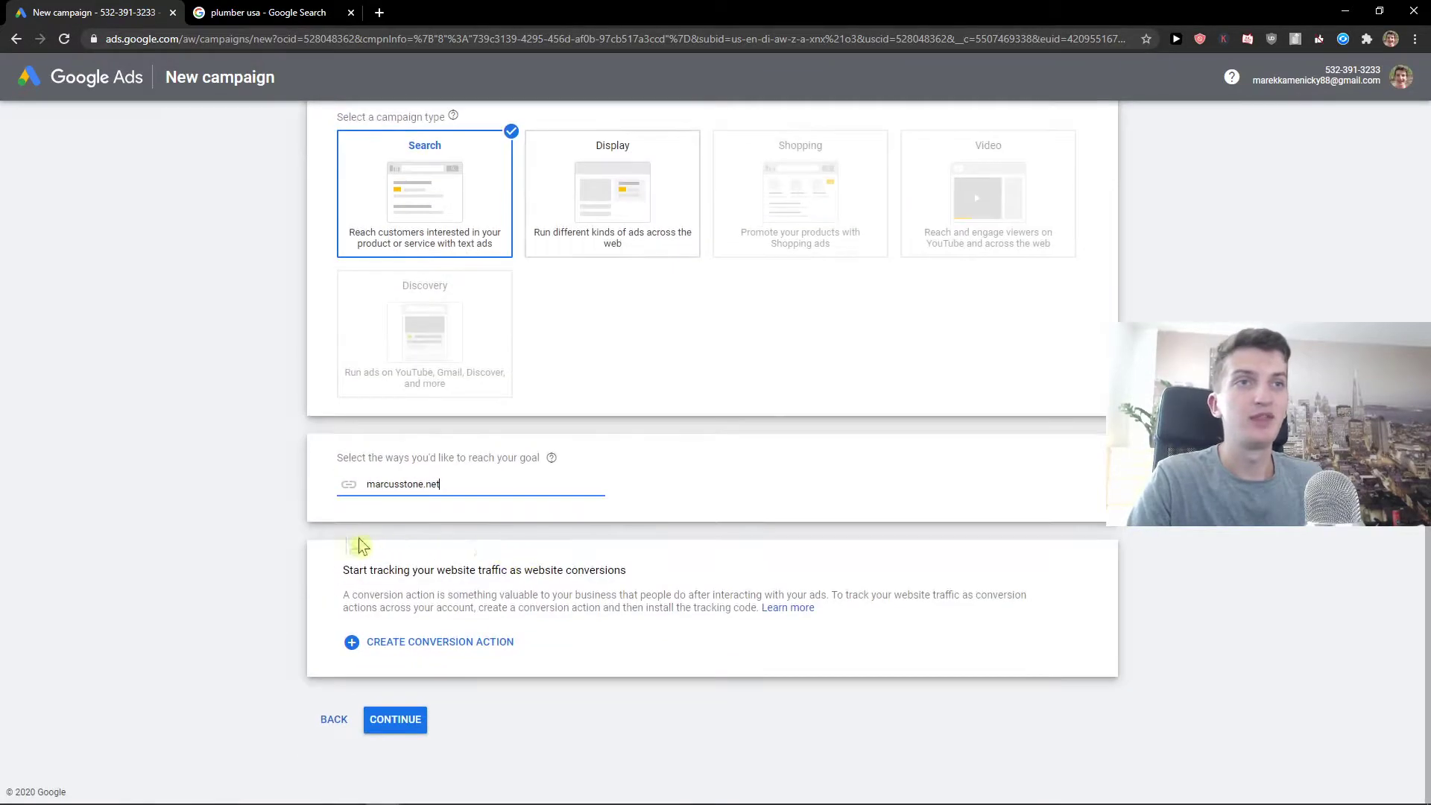
{"action": "left_click", "coordinate": [401, 733]}
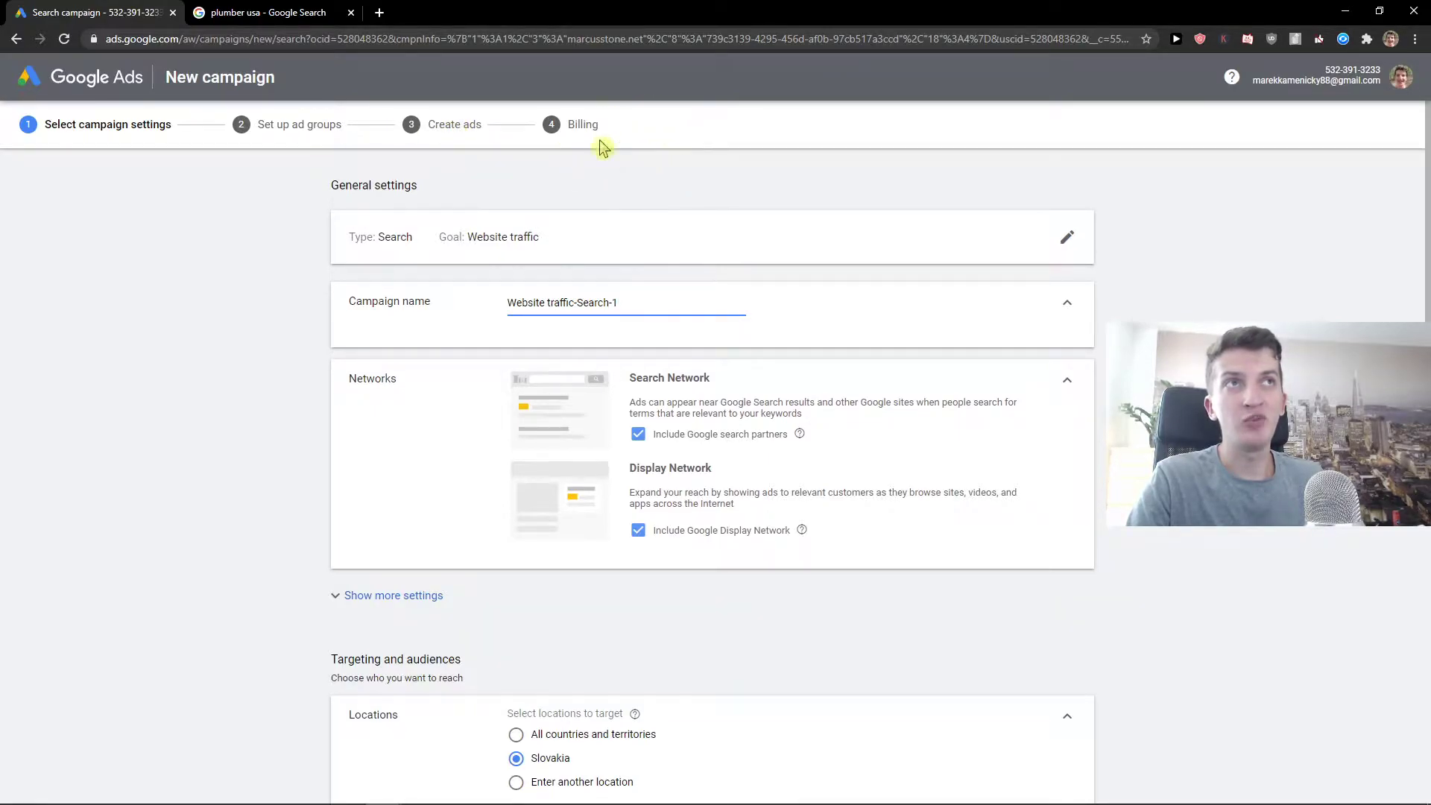
- Rename the campaign to 'Plumber Website Traffic'
{"action": "triple_click", "coordinate": [574, 302]}
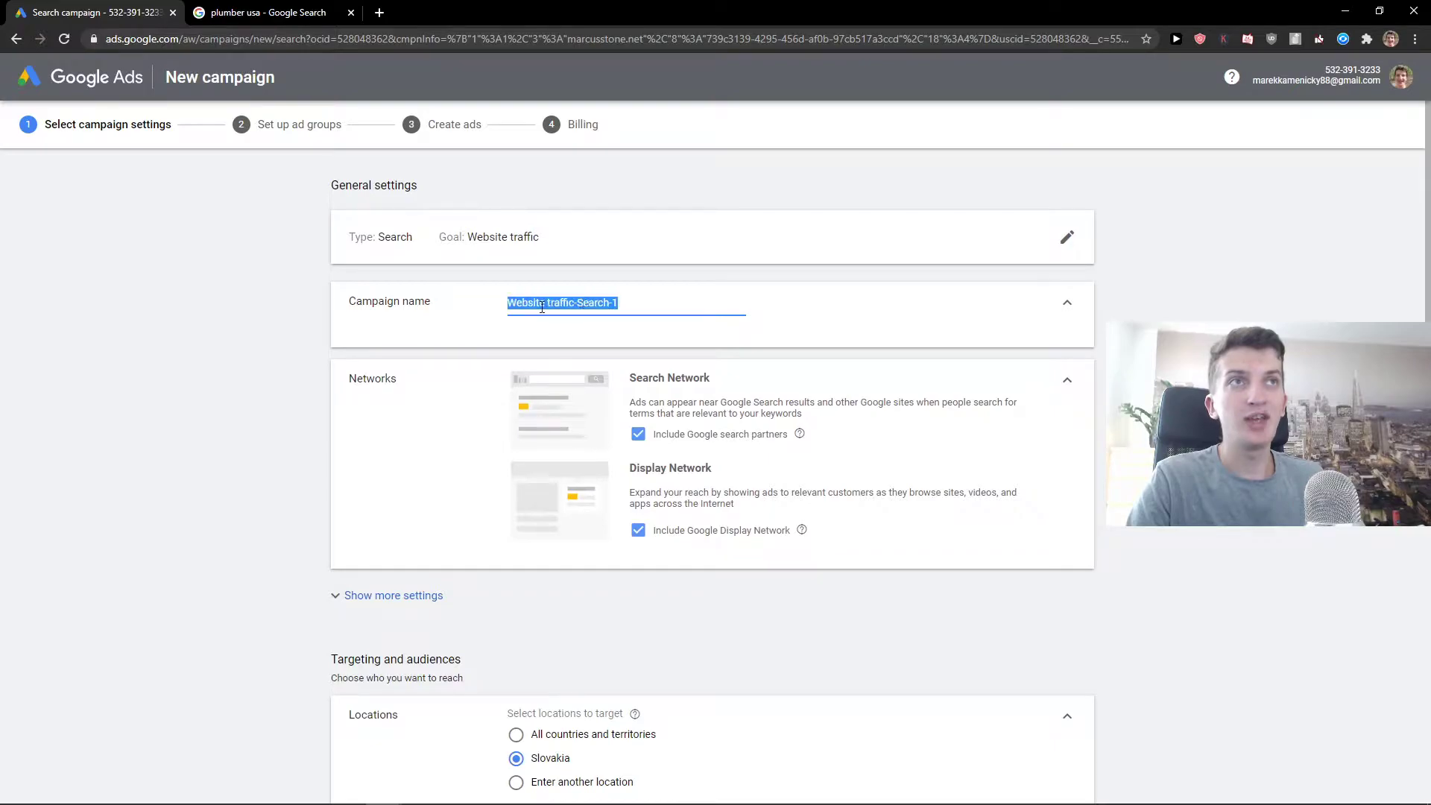
{"action": "type", "text": "PL"}
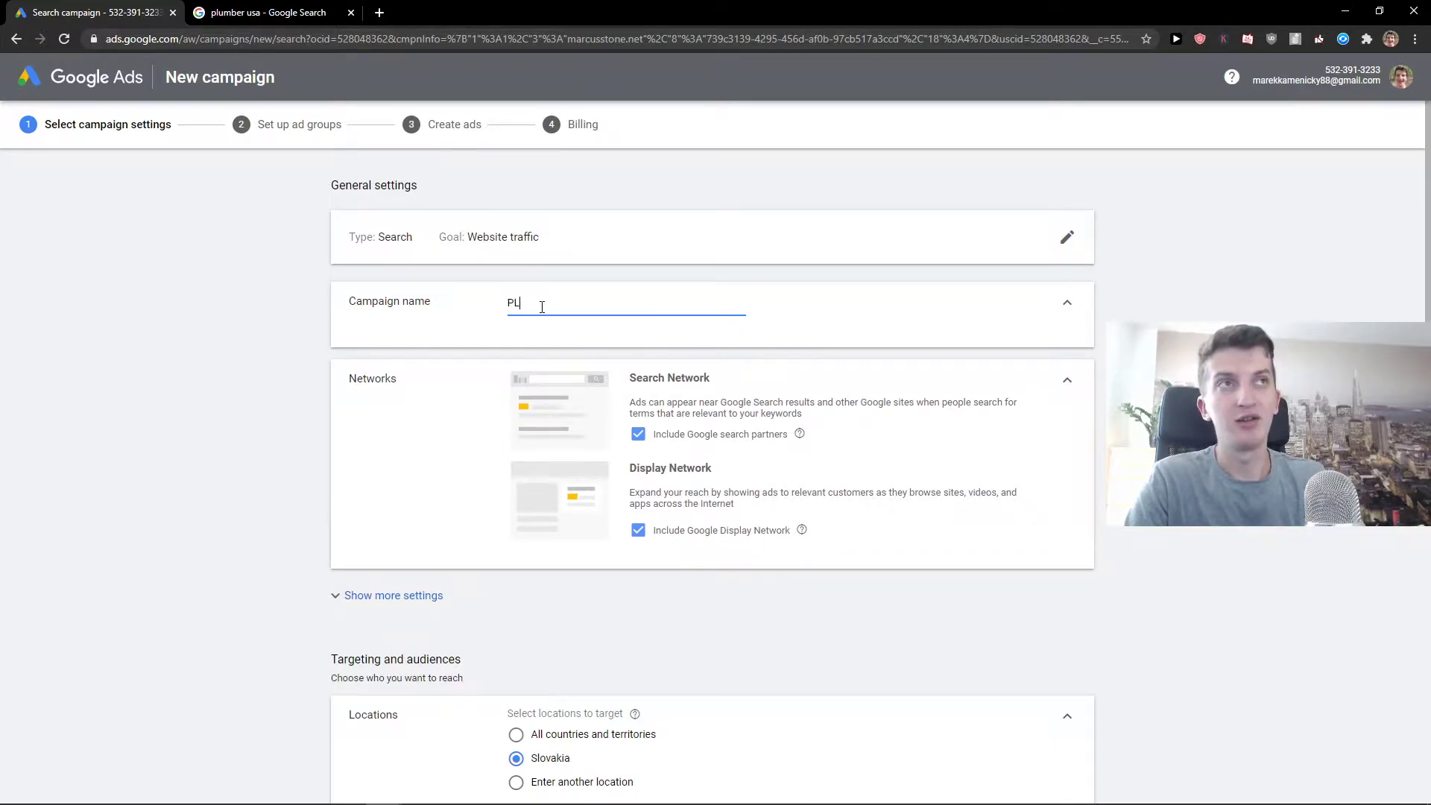
{"action": "type", "text": "umber Website Traffic"}
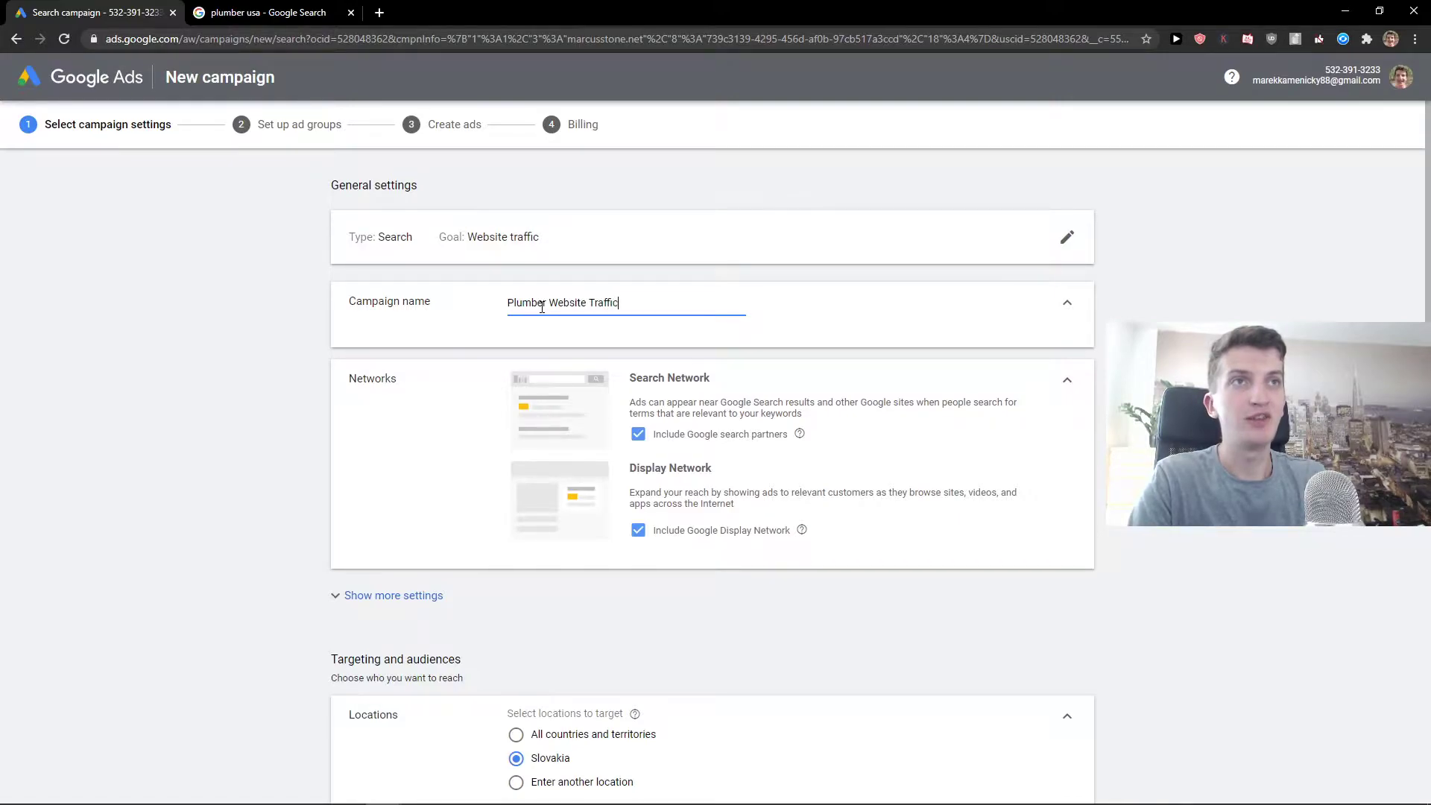
{"action": "scroll", "coordinate": [574, 321], "scroll_direction": "down", "scroll_amount": 1}
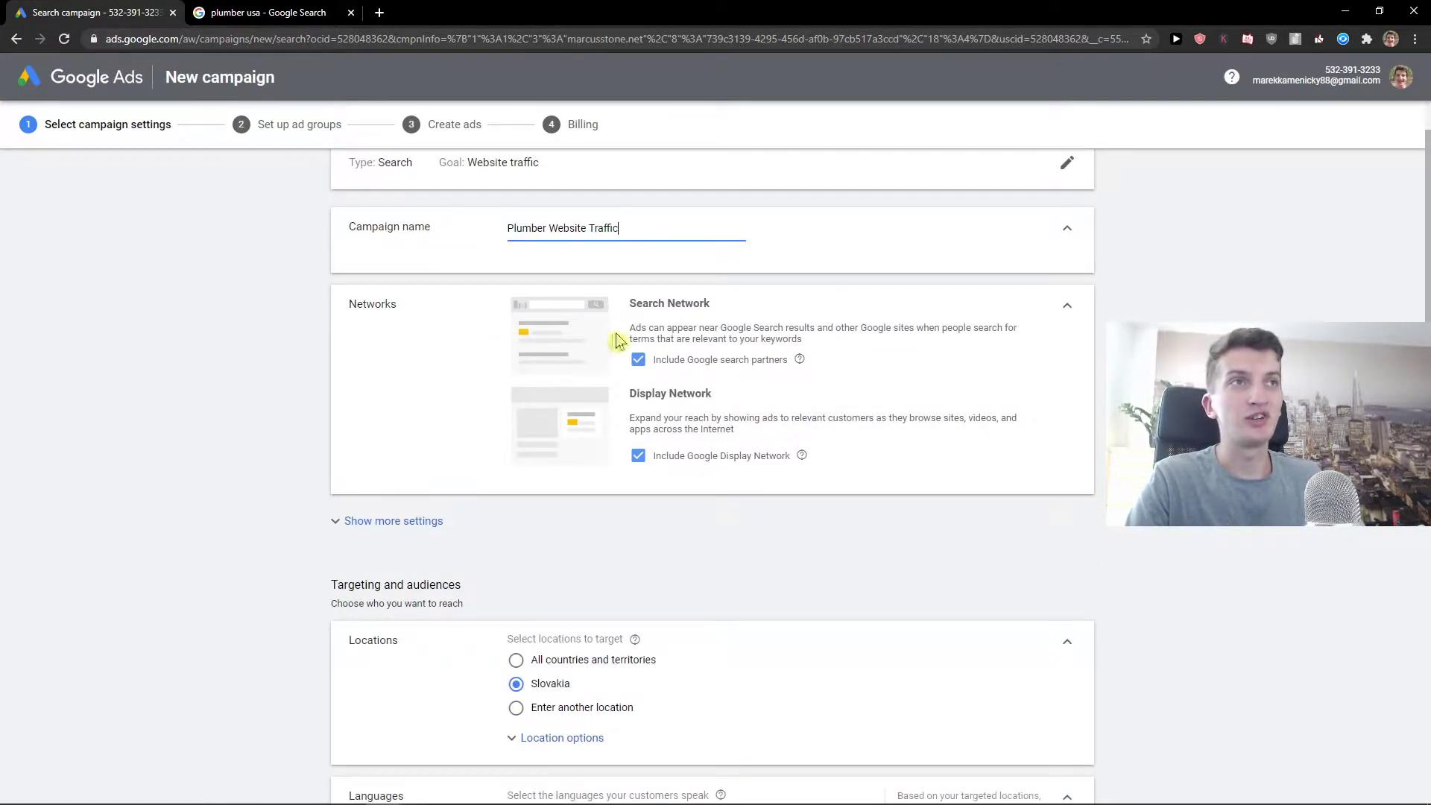
- Exclude Google search partners and the Display Network, then glance back at the plumber usa results
{"action": "left_click_drag", "start_coordinate": [641, 328], "coordinate": [848, 337]}
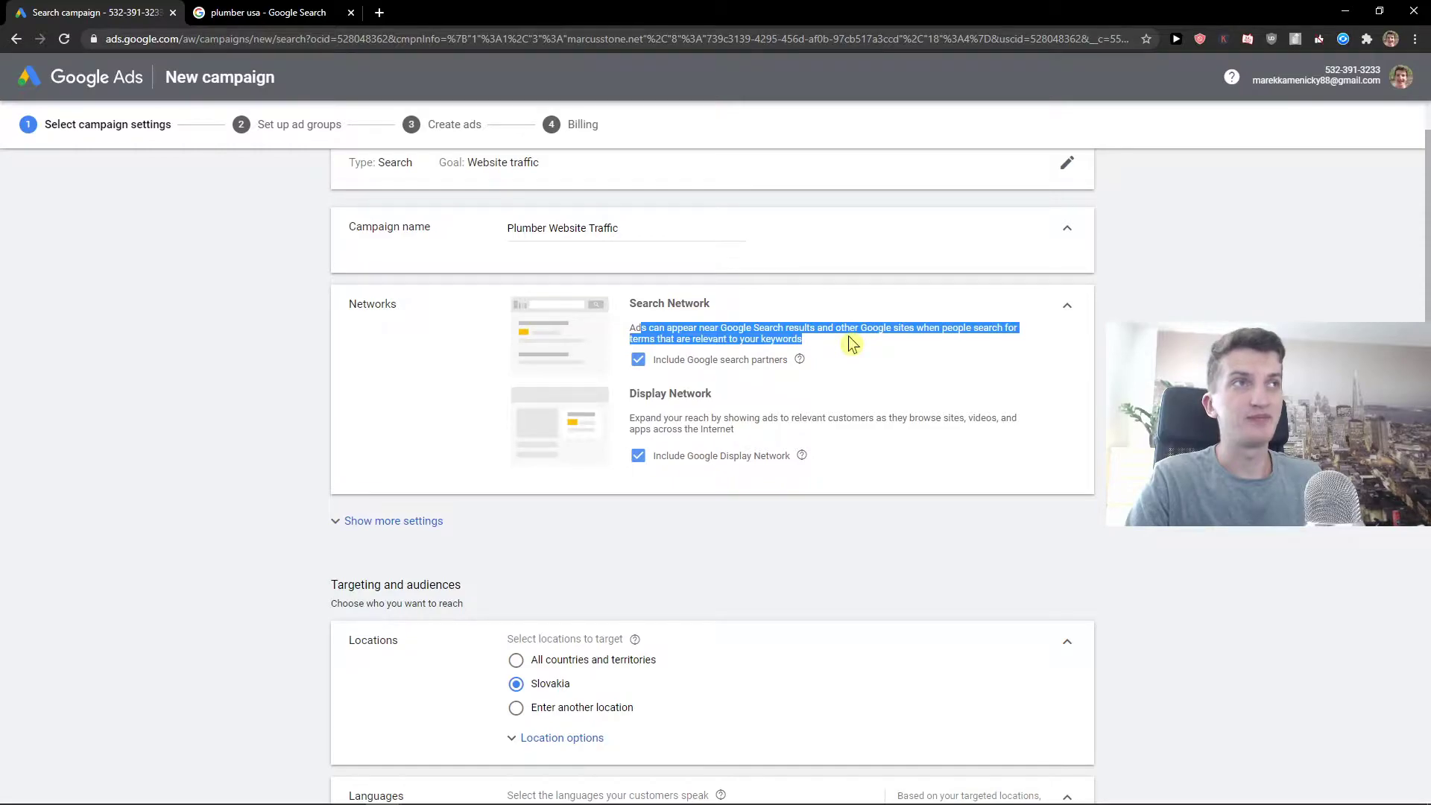
{"action": "left_click", "coordinate": [848, 337]}
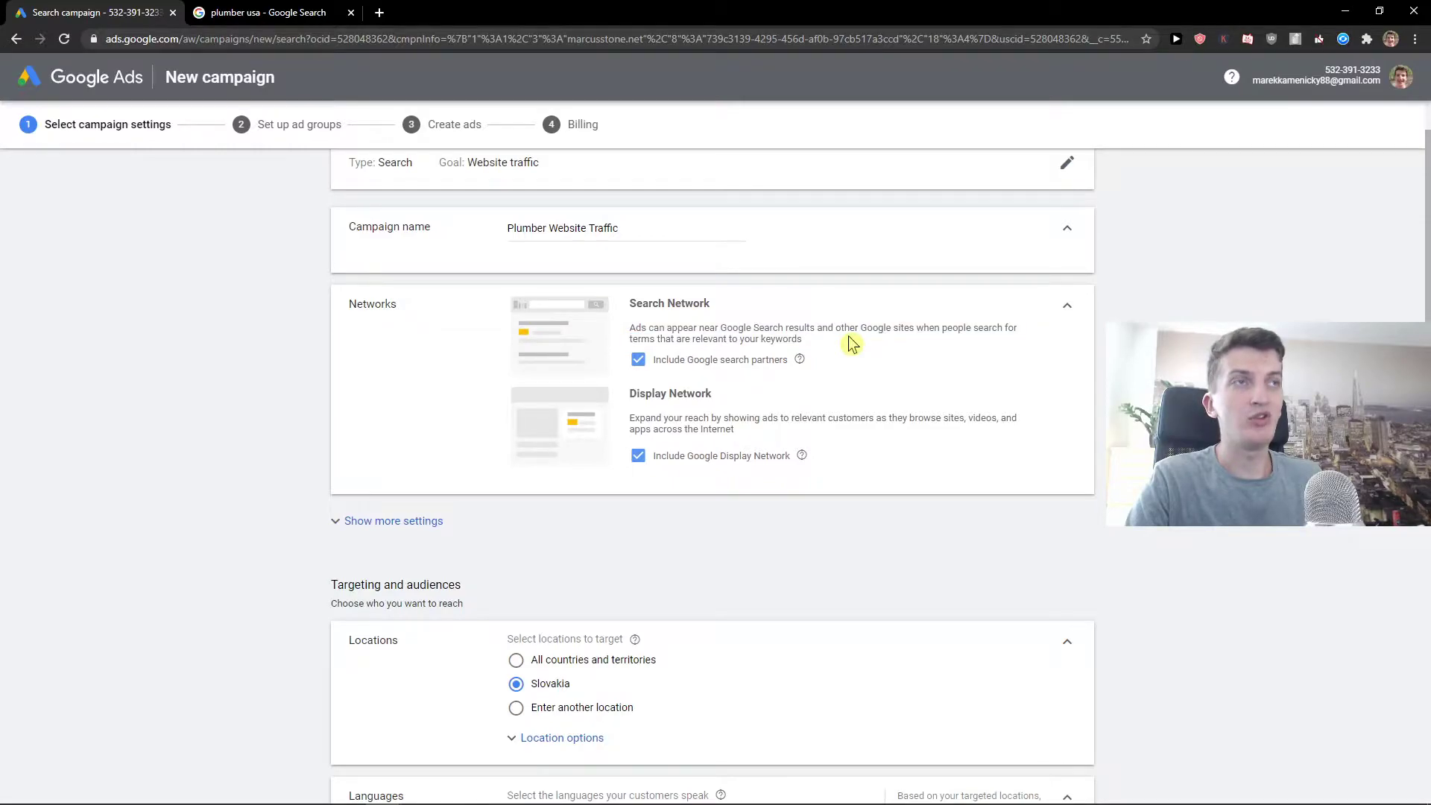
{"action": "left_click", "coordinate": [638, 361]}
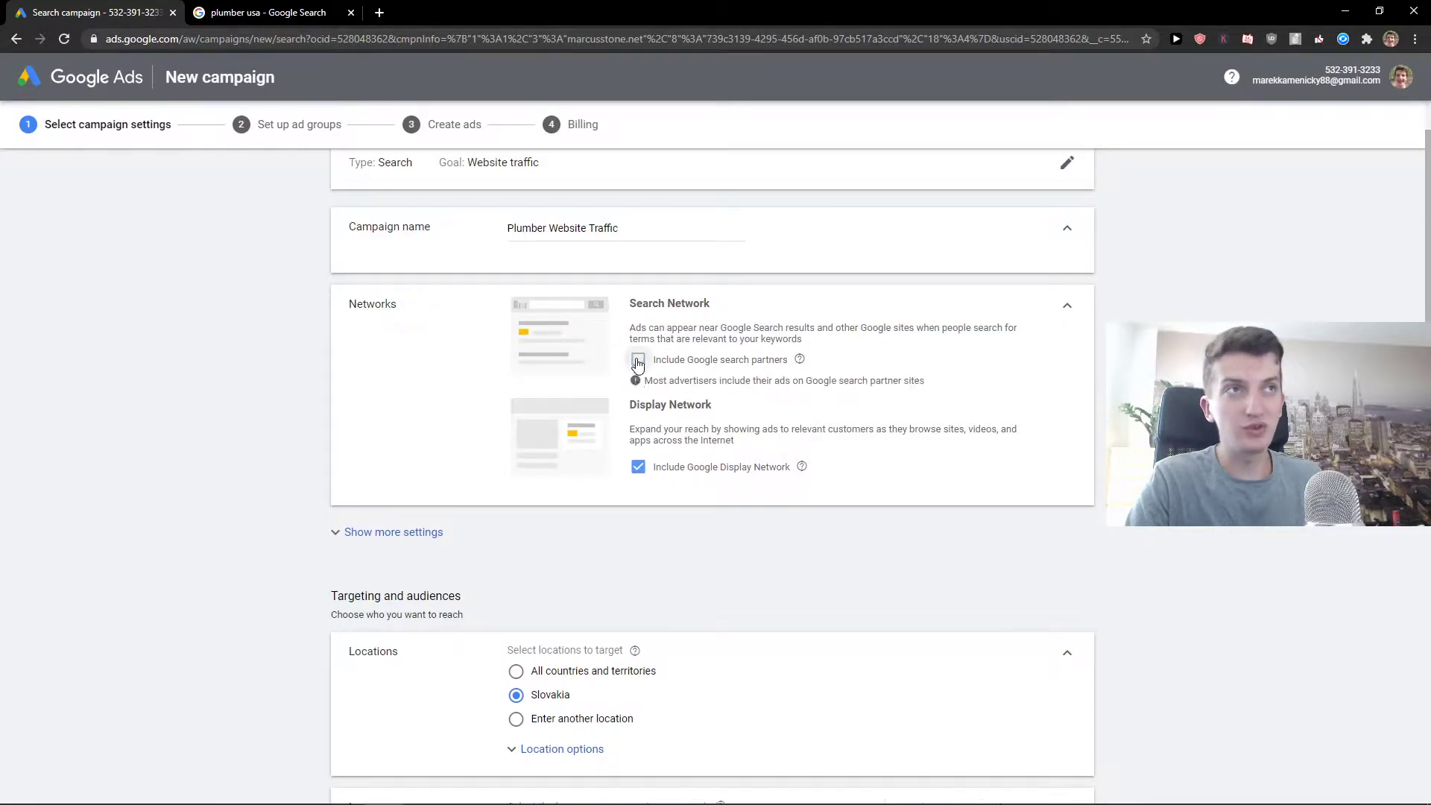
{"action": "left_click", "coordinate": [638, 473]}
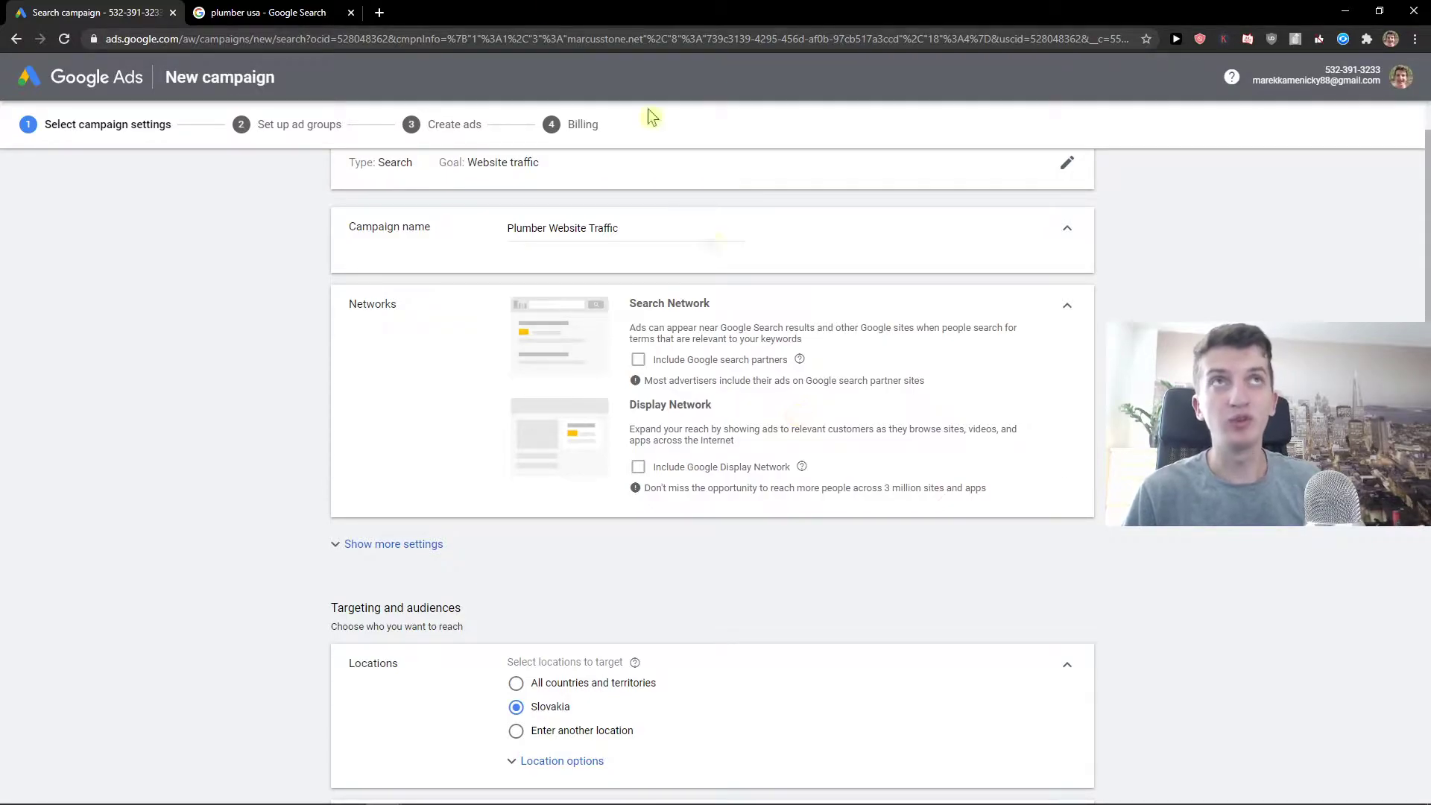
{"action": "left_click", "coordinate": [283, 13]}
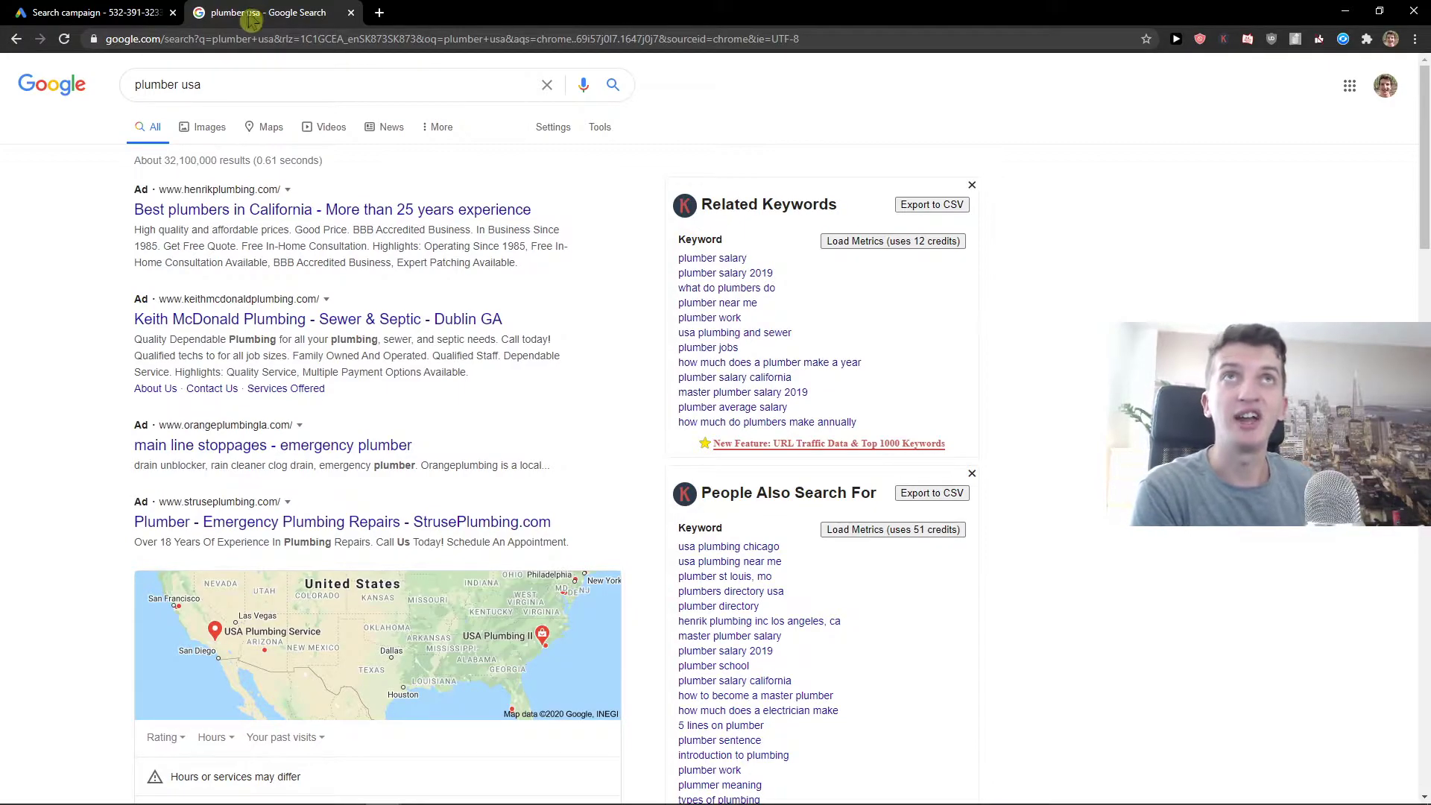
{"action": "left_click", "coordinate": [149, 13]}
- Under more settings, set start date Jul 13, 2020 and end date Jul 31, 2020, then collapse them
{"action": "scroll", "coordinate": [223, 310], "scroll_direction": "down", "scroll_amount": 2}
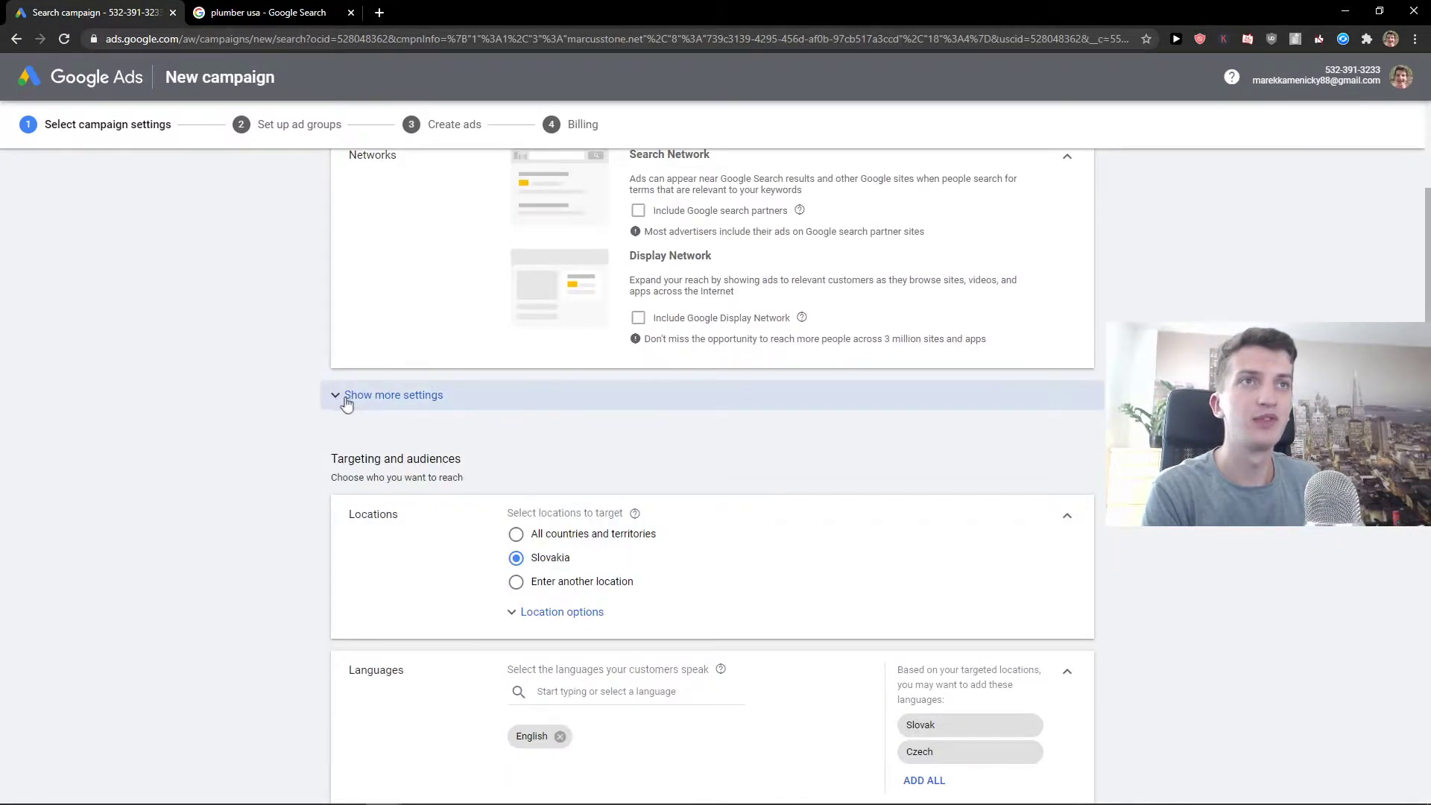
{"action": "left_click", "coordinate": [345, 396]}
{"action": "scroll", "coordinate": [168, 419], "scroll_direction": "down", "scroll_amount": 1}
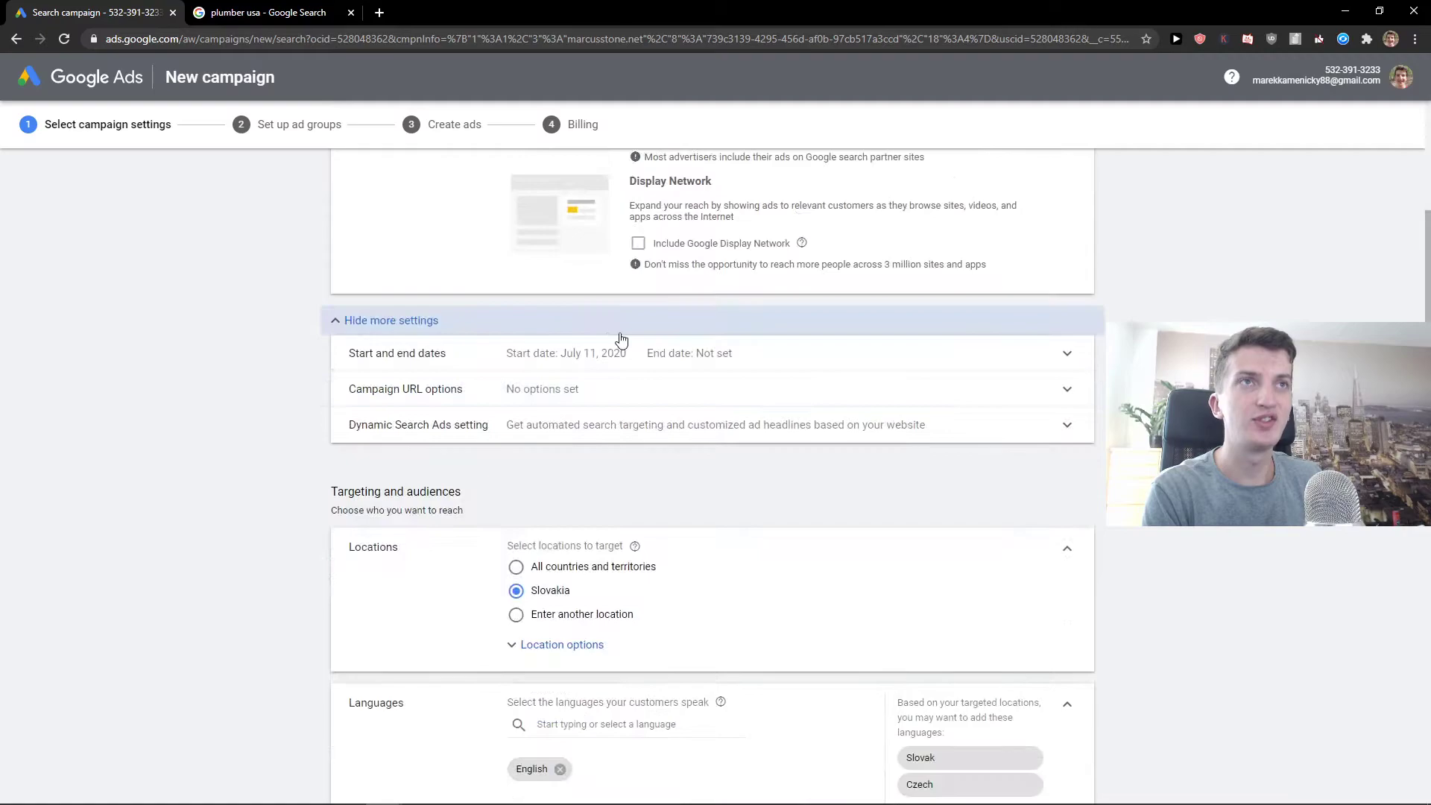
{"action": "left_click", "coordinate": [570, 362]}
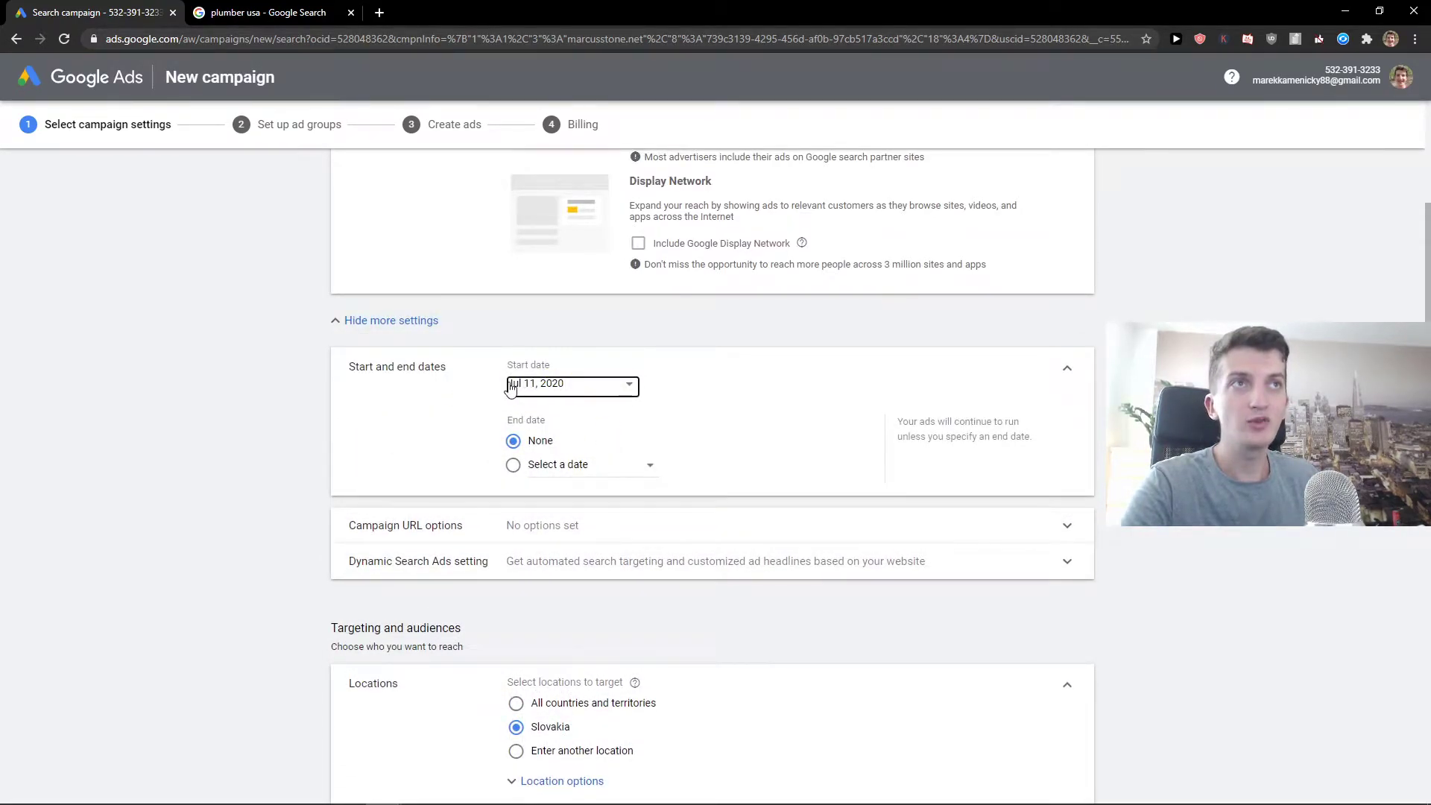
{"action": "left_click", "coordinate": [585, 387]}
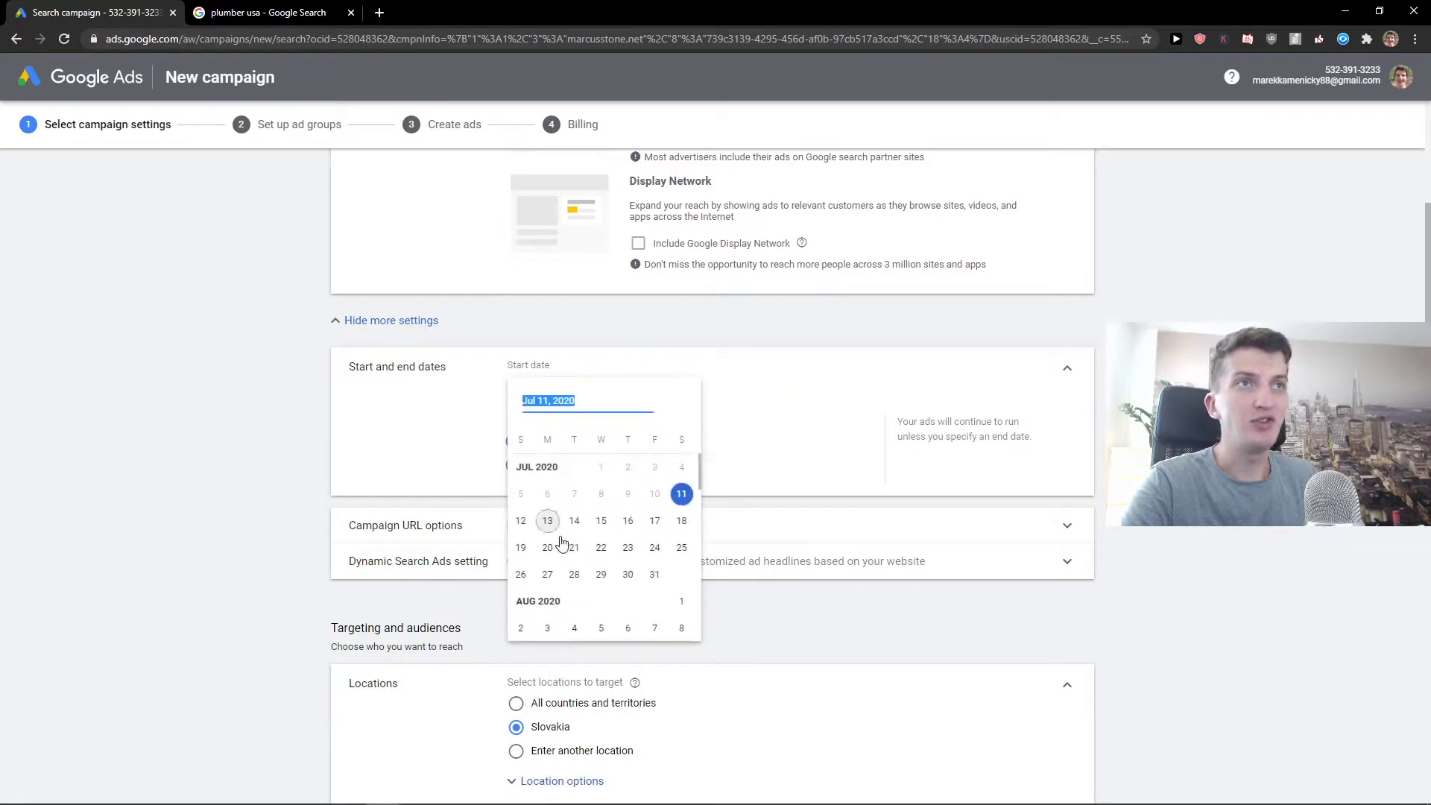
{"action": "left_click", "coordinate": [547, 520]}
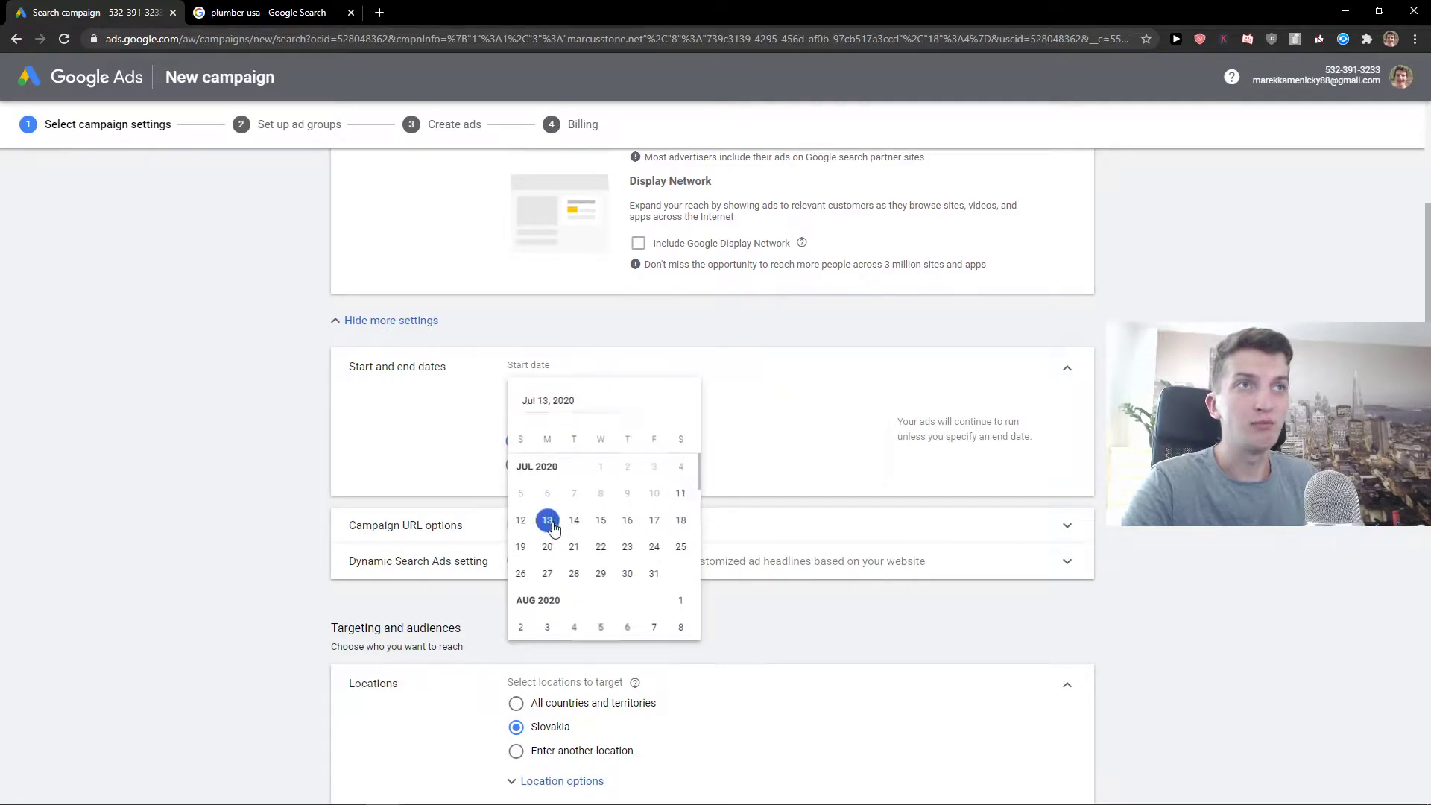
{"action": "left_click", "coordinate": [544, 467]}
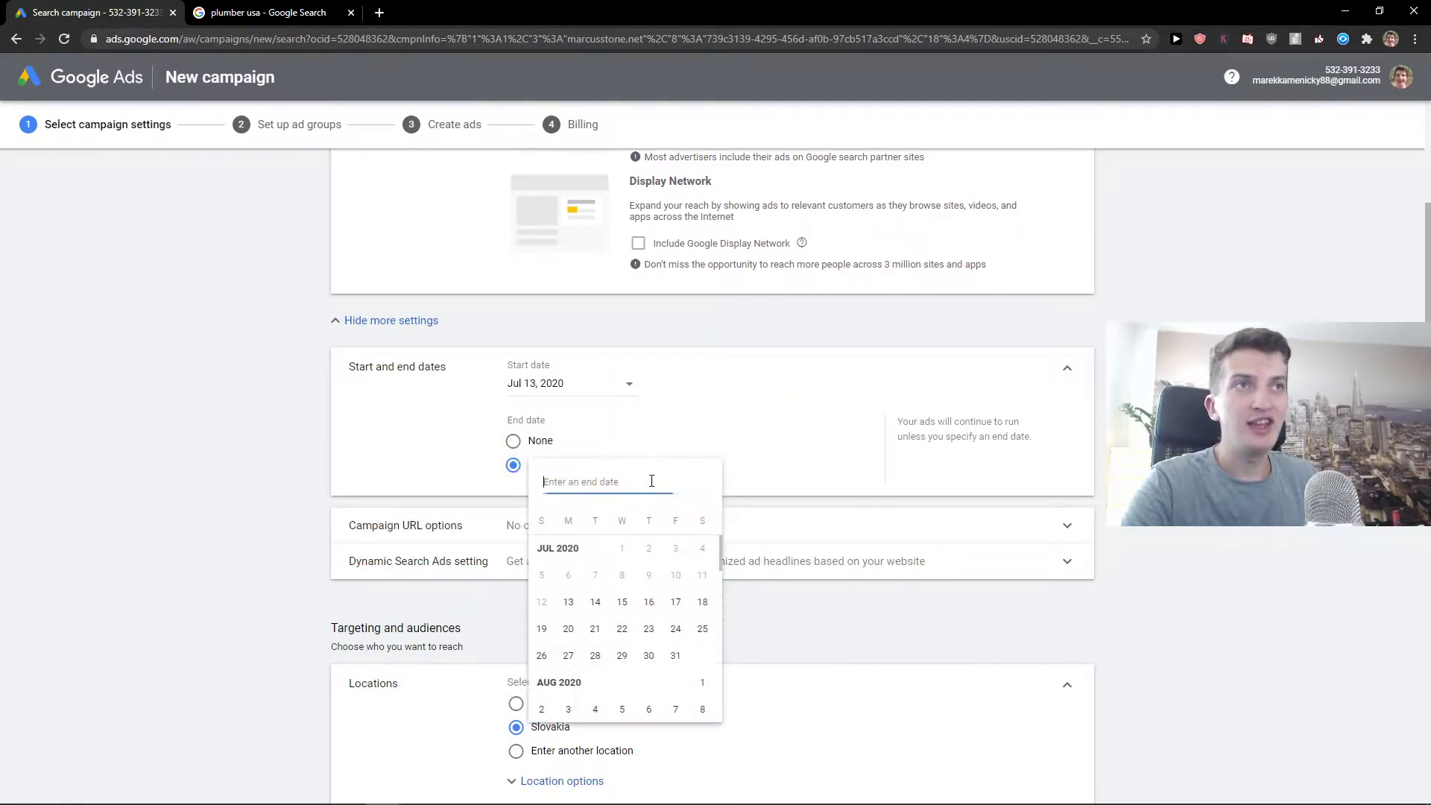
{"action": "left_click", "coordinate": [672, 656]}
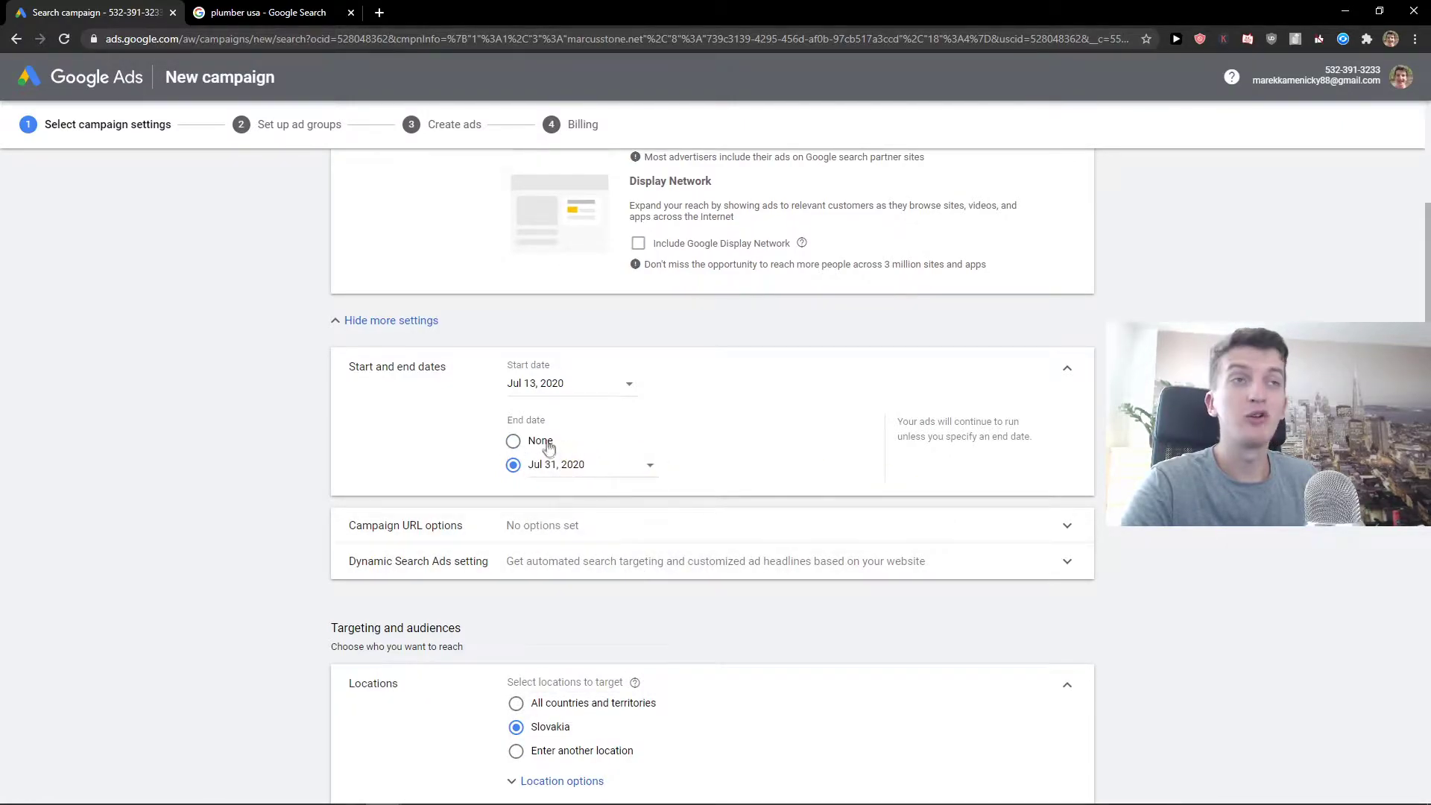
{"action": "scroll", "coordinate": [425, 479], "scroll_direction": "down", "scroll_amount": 1}
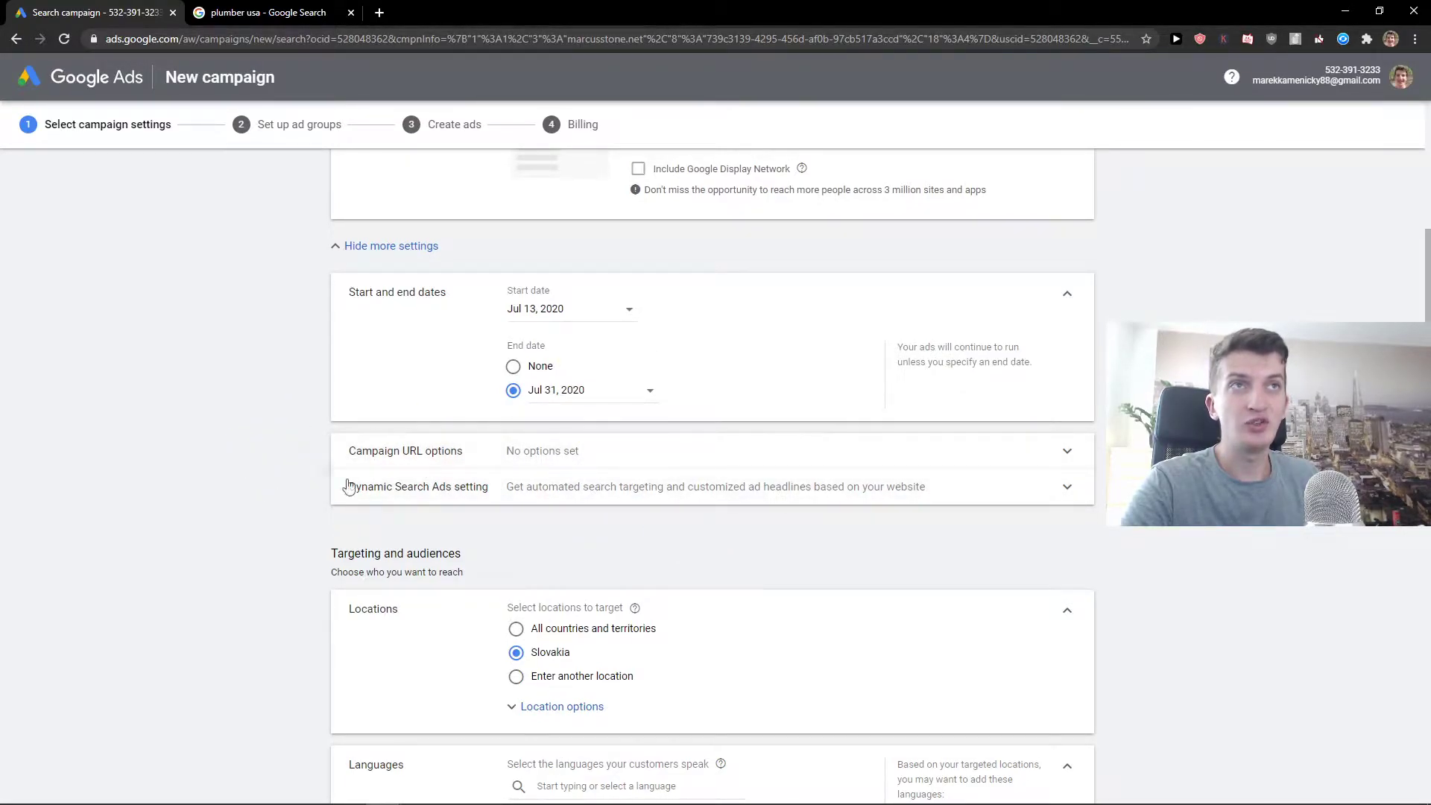
{"action": "left_click", "coordinate": [365, 248]}
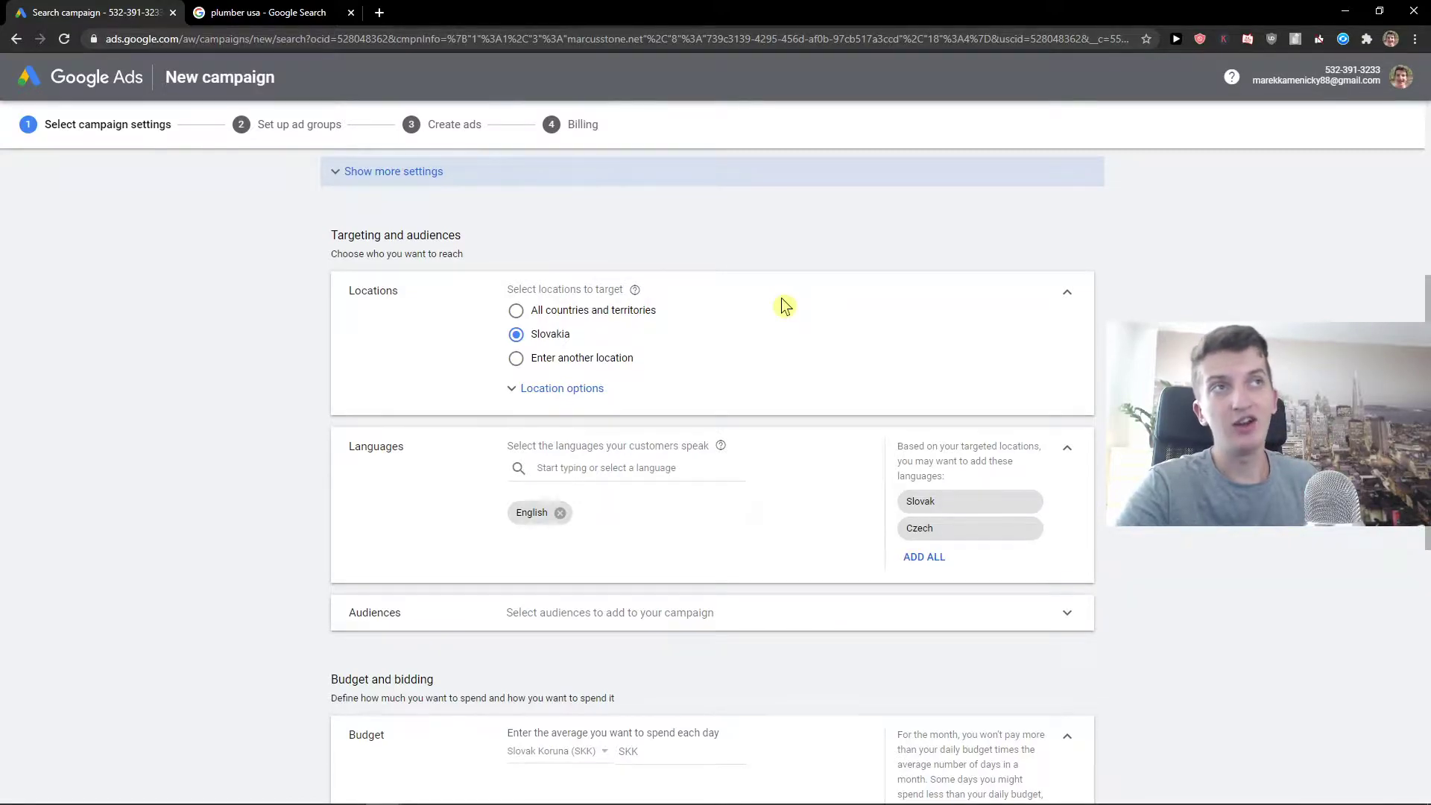
- Search locations for 'uni' and target United States instead of Slovakia
{"action": "left_click", "coordinate": [619, 357]}
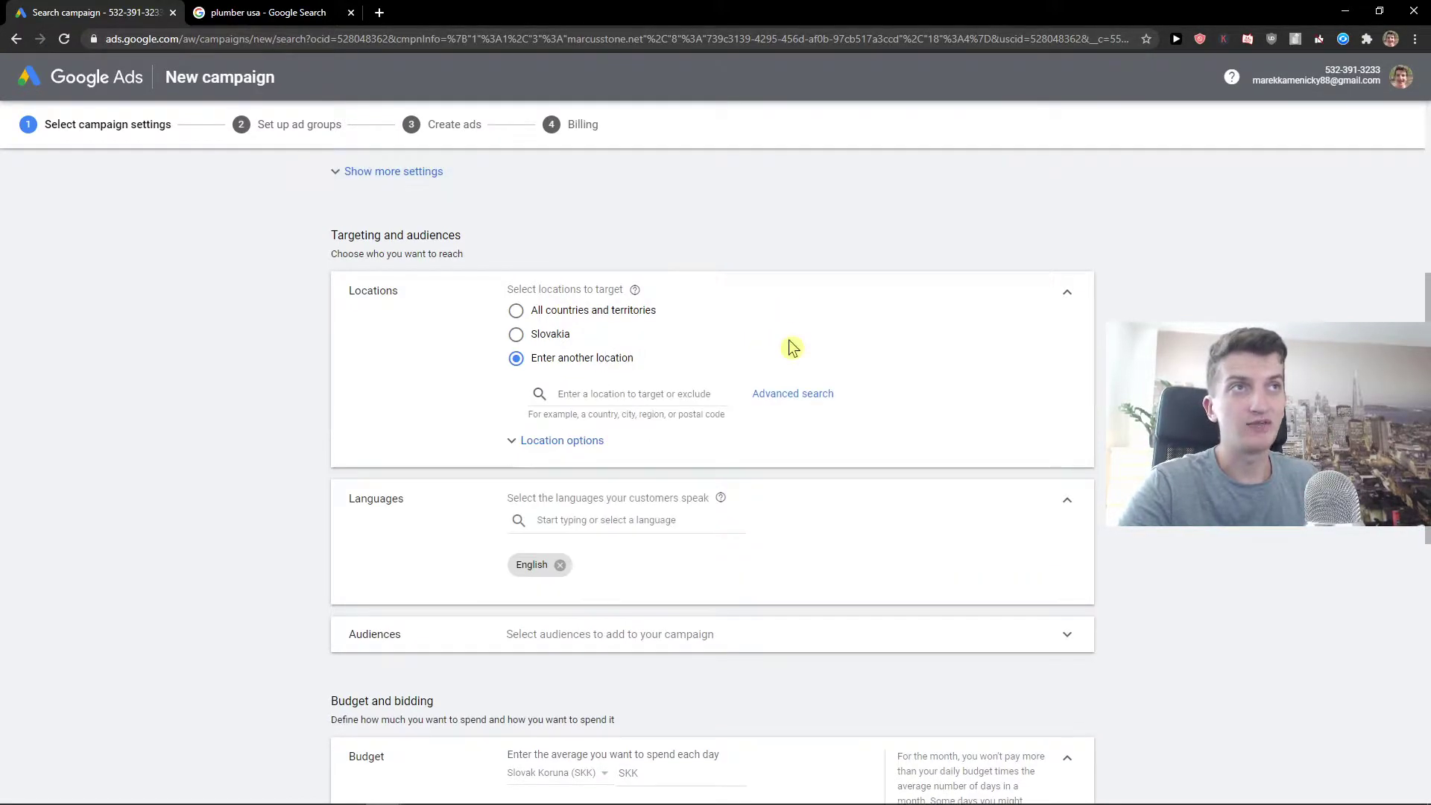
{"action": "left_click", "coordinate": [603, 398]}
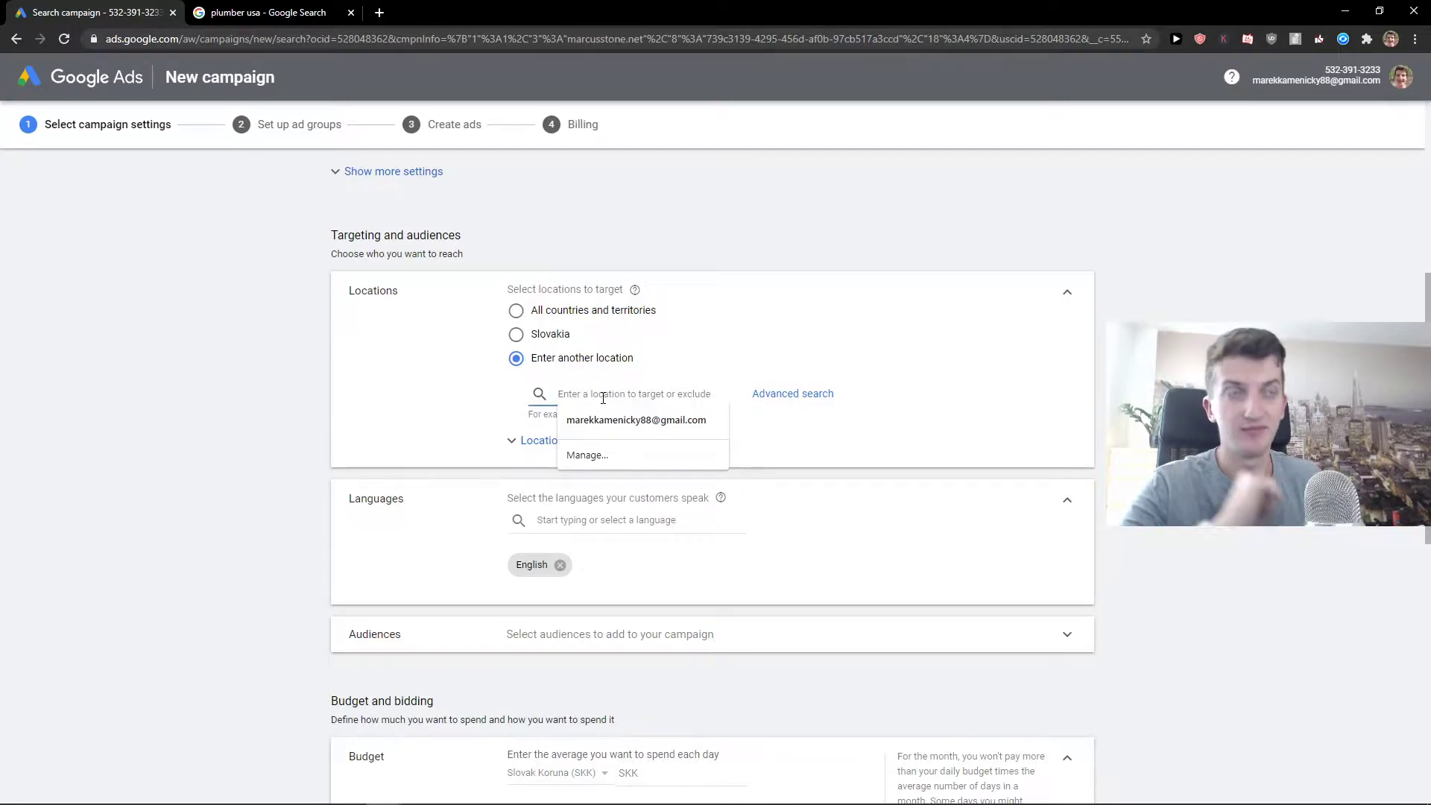
{"action": "type", "text": "uni"}
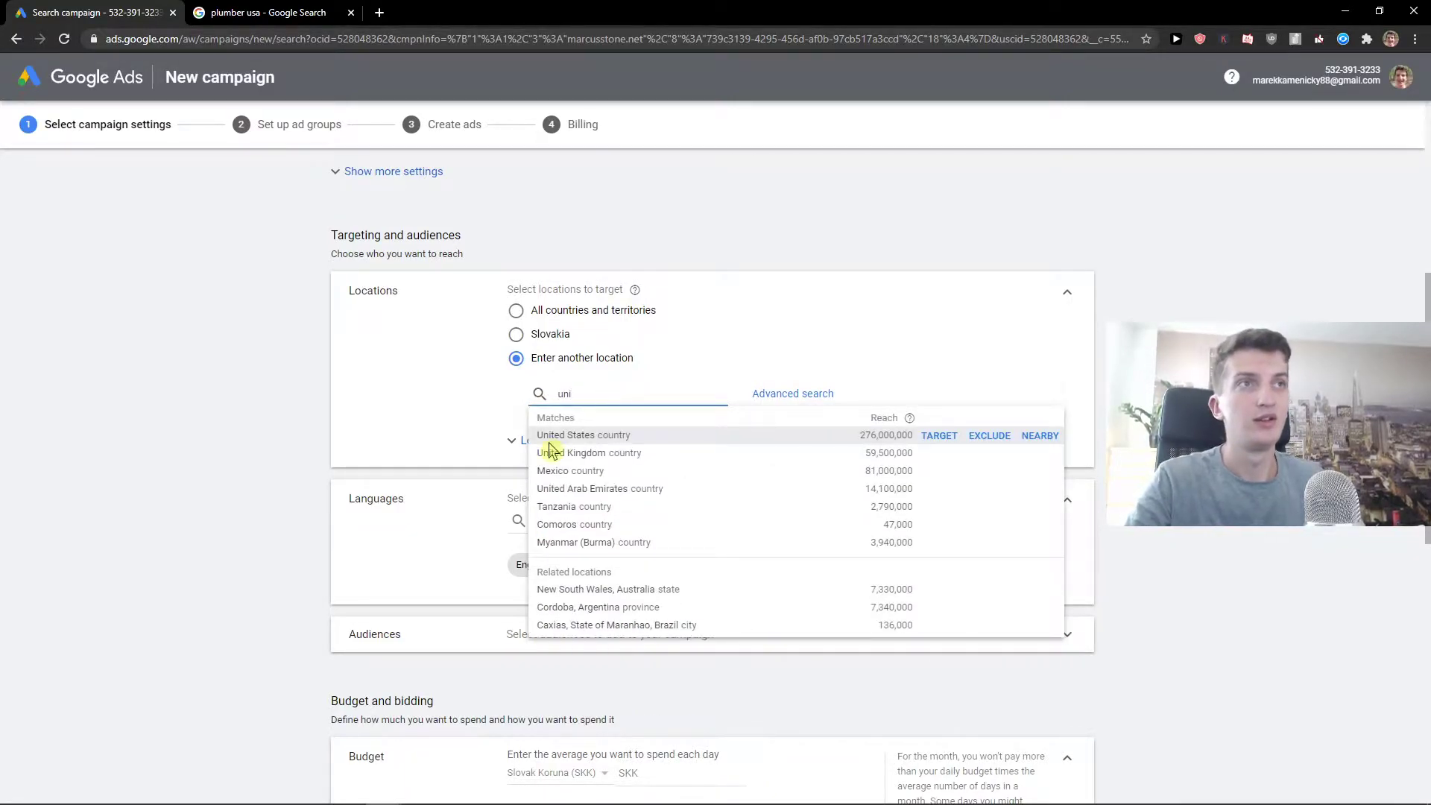
{"action": "left_click", "coordinate": [553, 438]}
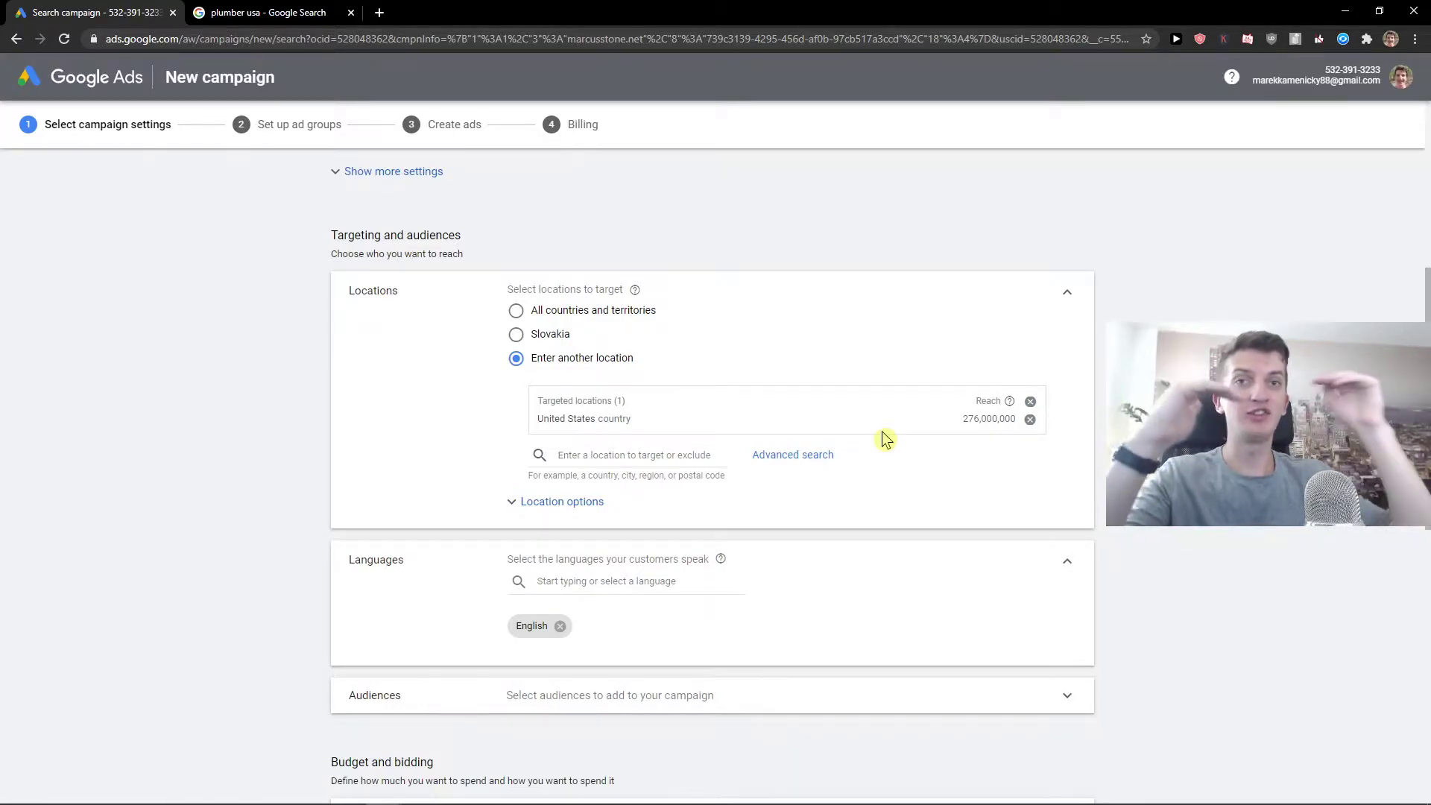
{"action": "left_click", "coordinate": [288, 10]}
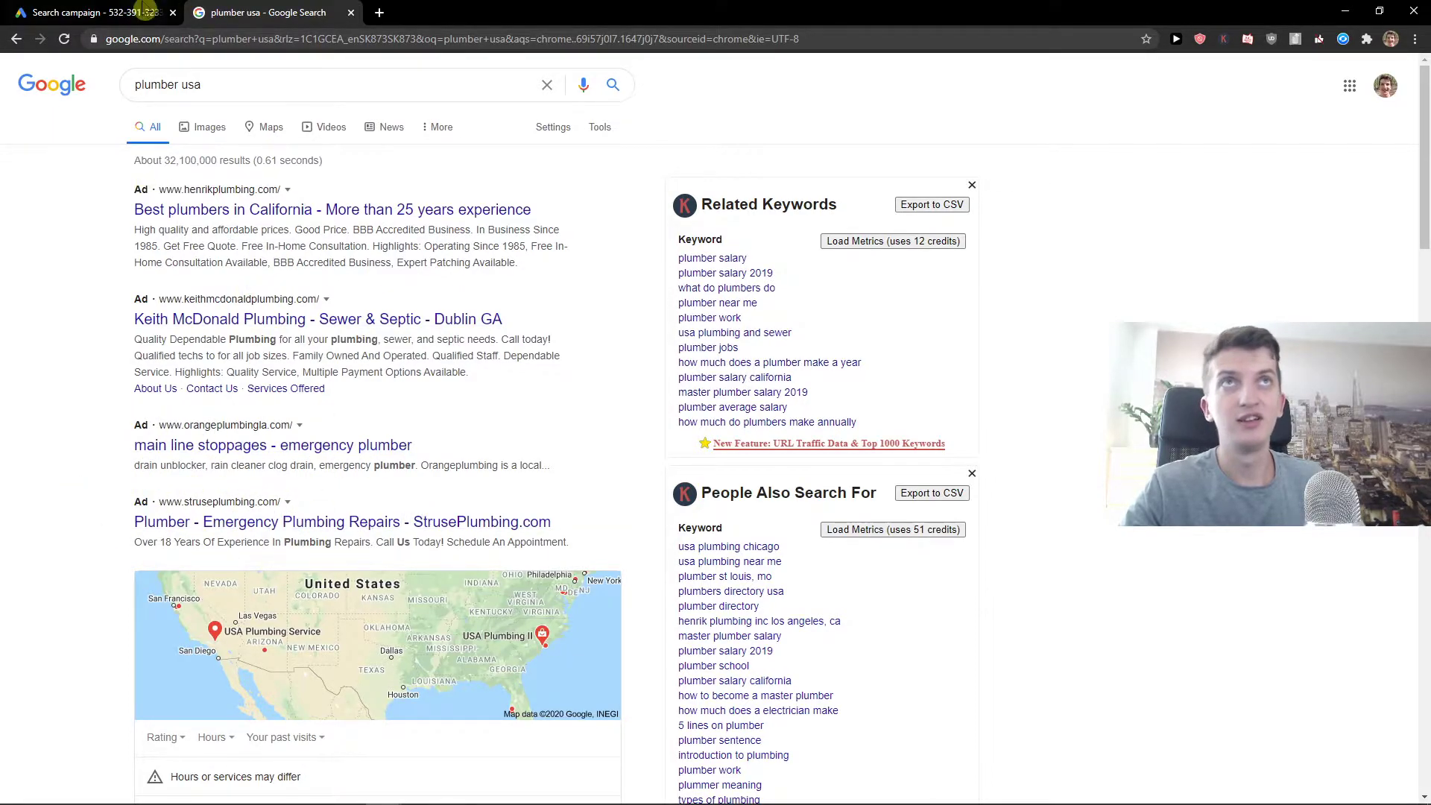
{"action": "left_click", "coordinate": [97, 12]}
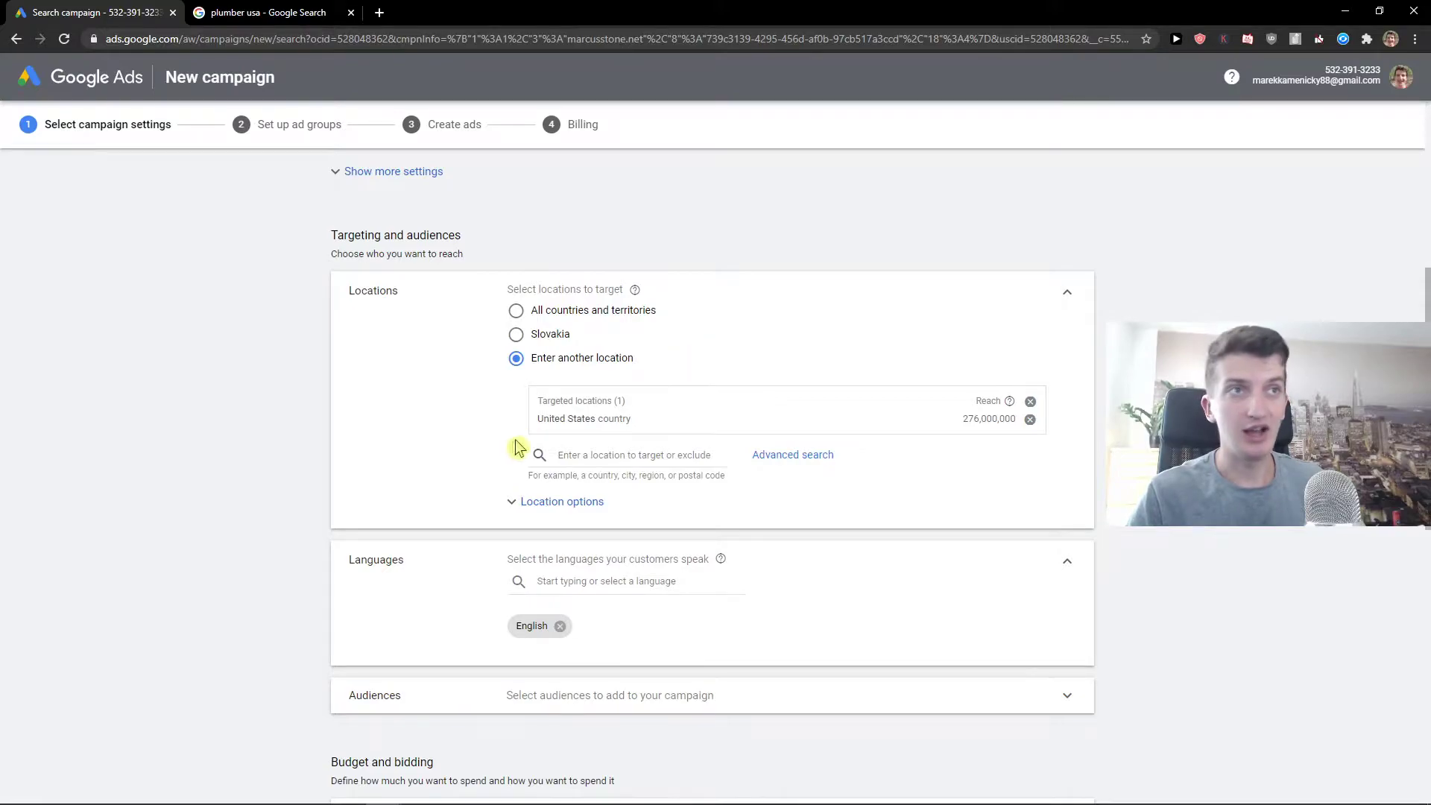
- Scroll past Languages and expand the Audiences panel to show its search options
{"action": "scroll", "coordinate": [518, 451], "scroll_direction": "down", "scroll_amount": 1}
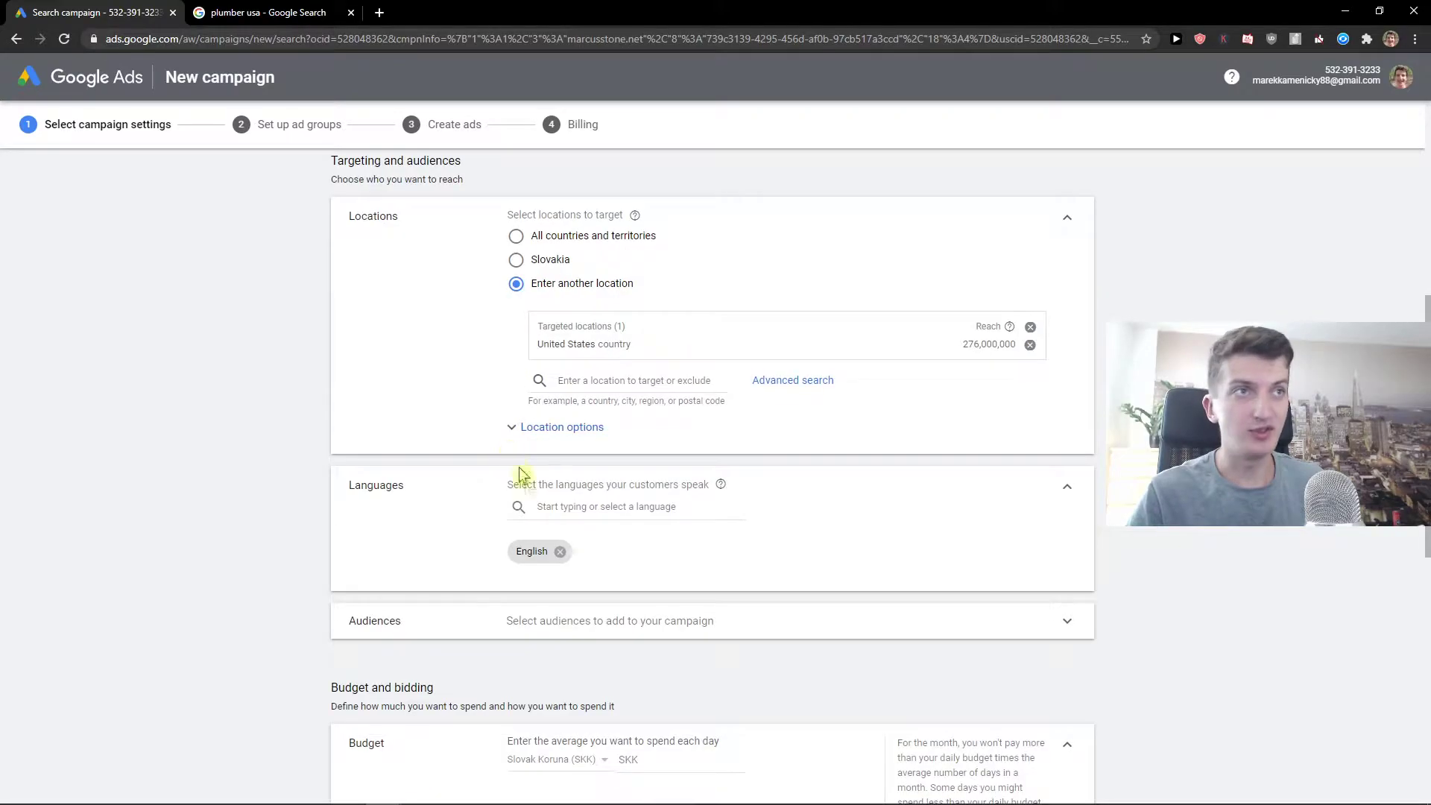
{"action": "left_click", "coordinate": [618, 509]}
{"action": "left_click", "coordinate": [272, 513]}
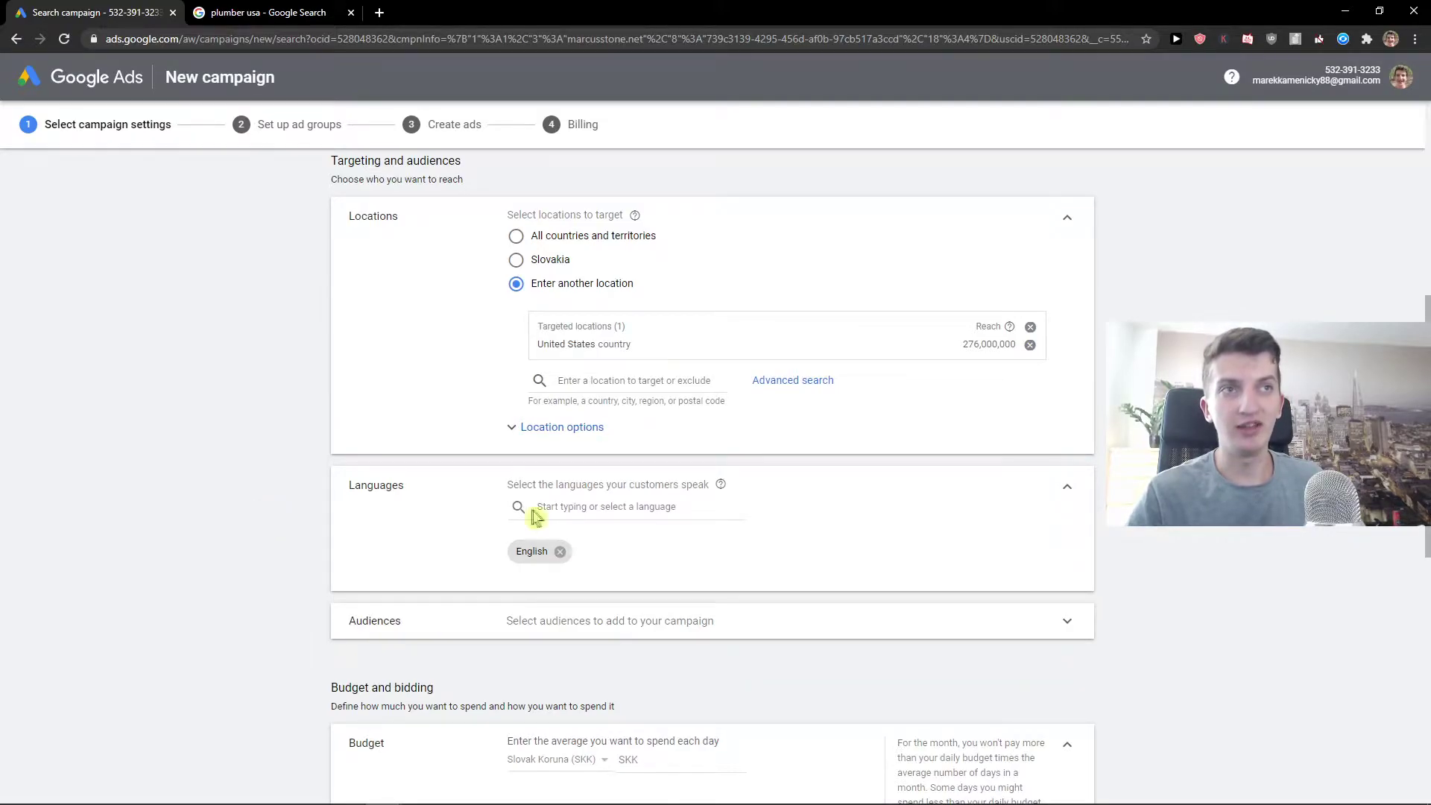
{"action": "scroll", "coordinate": [507, 514], "scroll_direction": "down", "scroll_amount": 2}
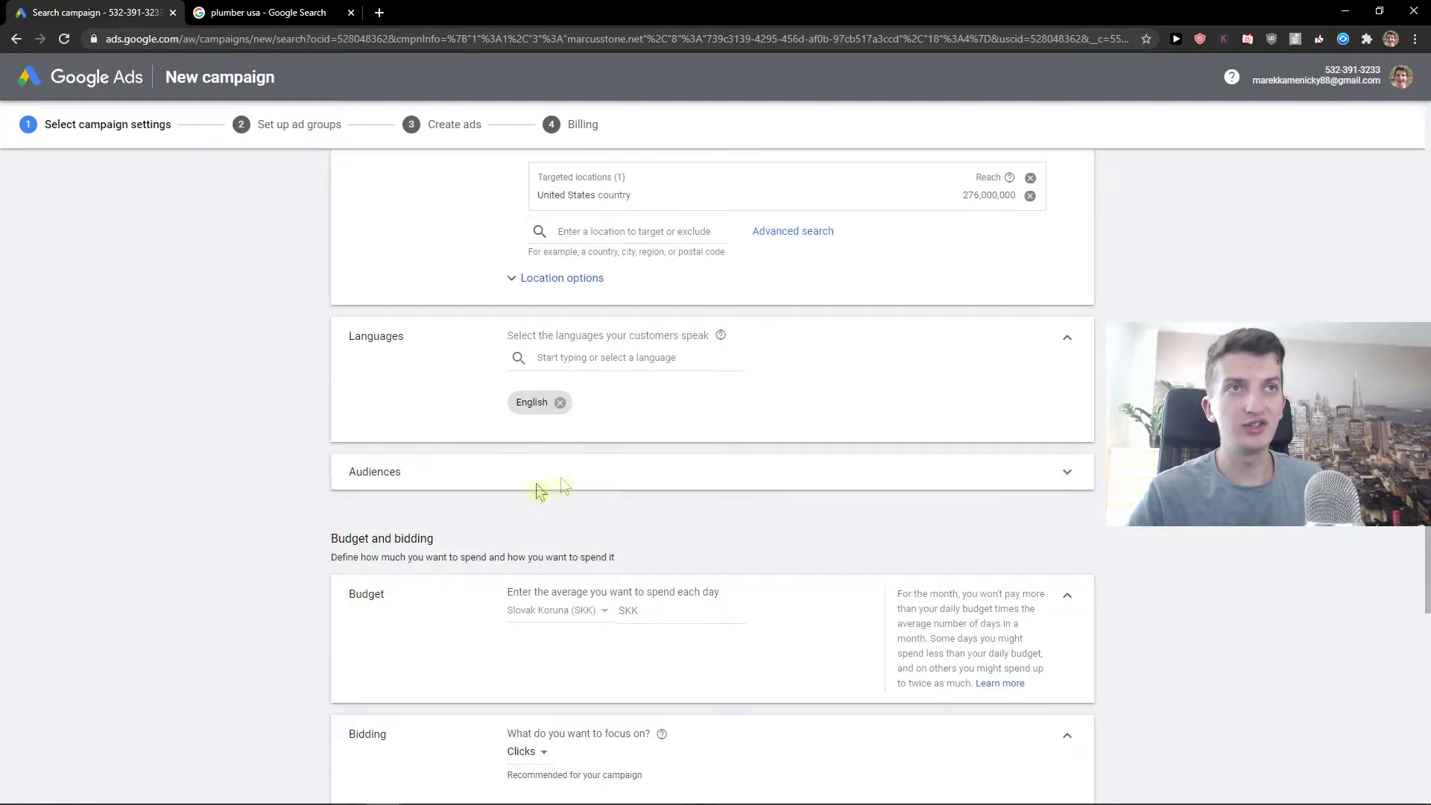
{"action": "left_click", "coordinate": [541, 486]}
{"action": "scroll", "coordinate": [265, 514], "scroll_direction": "down", "scroll_amount": 1}
{"action": "scroll", "coordinate": [635, 406], "scroll_direction": "down", "scroll_amount": 1}
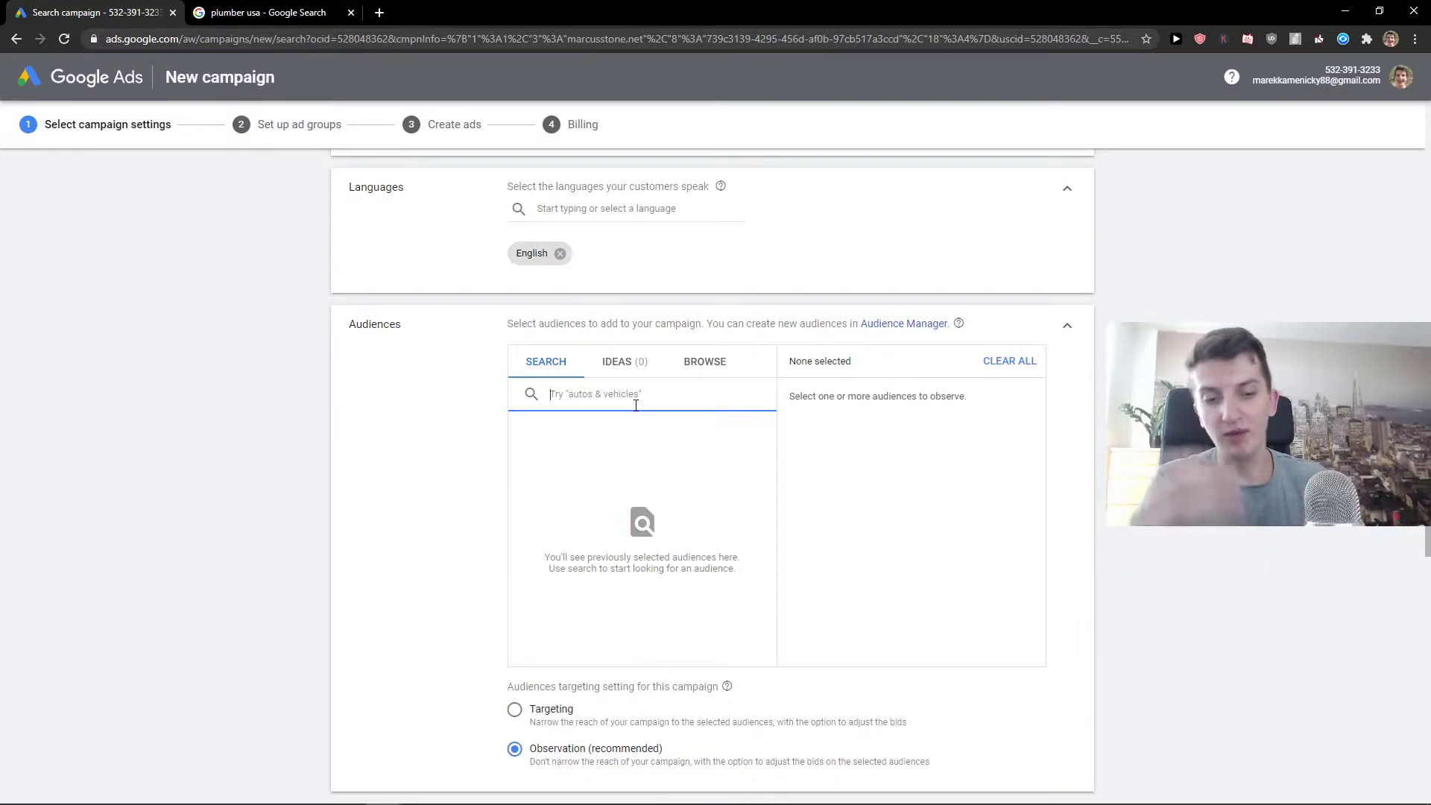
- Search 'plum' and add Plumbing Services as an audience, then search audiences for 'marke'
{"action": "type", "text": "plum"}
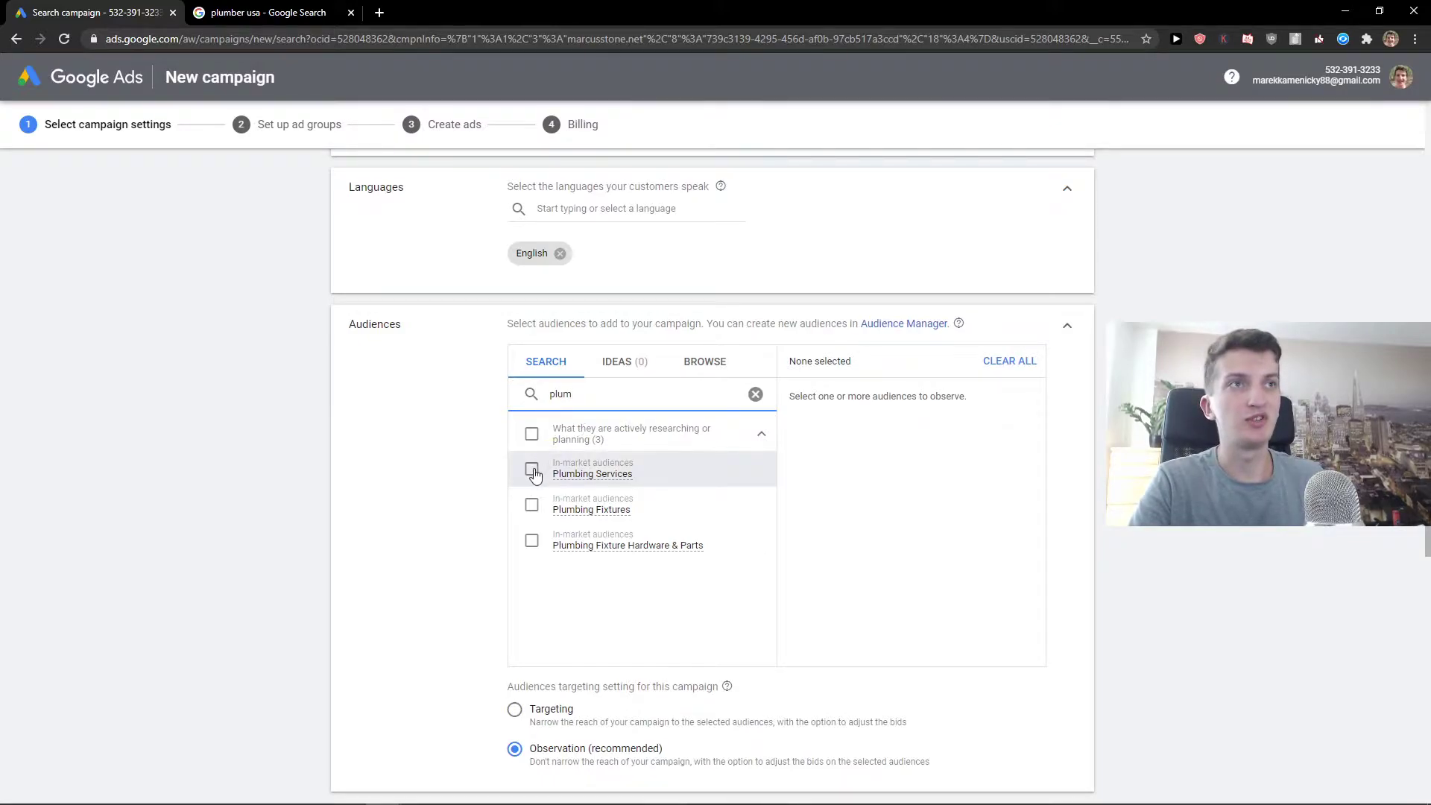
{"action": "left_click", "coordinate": [531, 470]}
{"action": "double_click", "coordinate": [605, 400]}
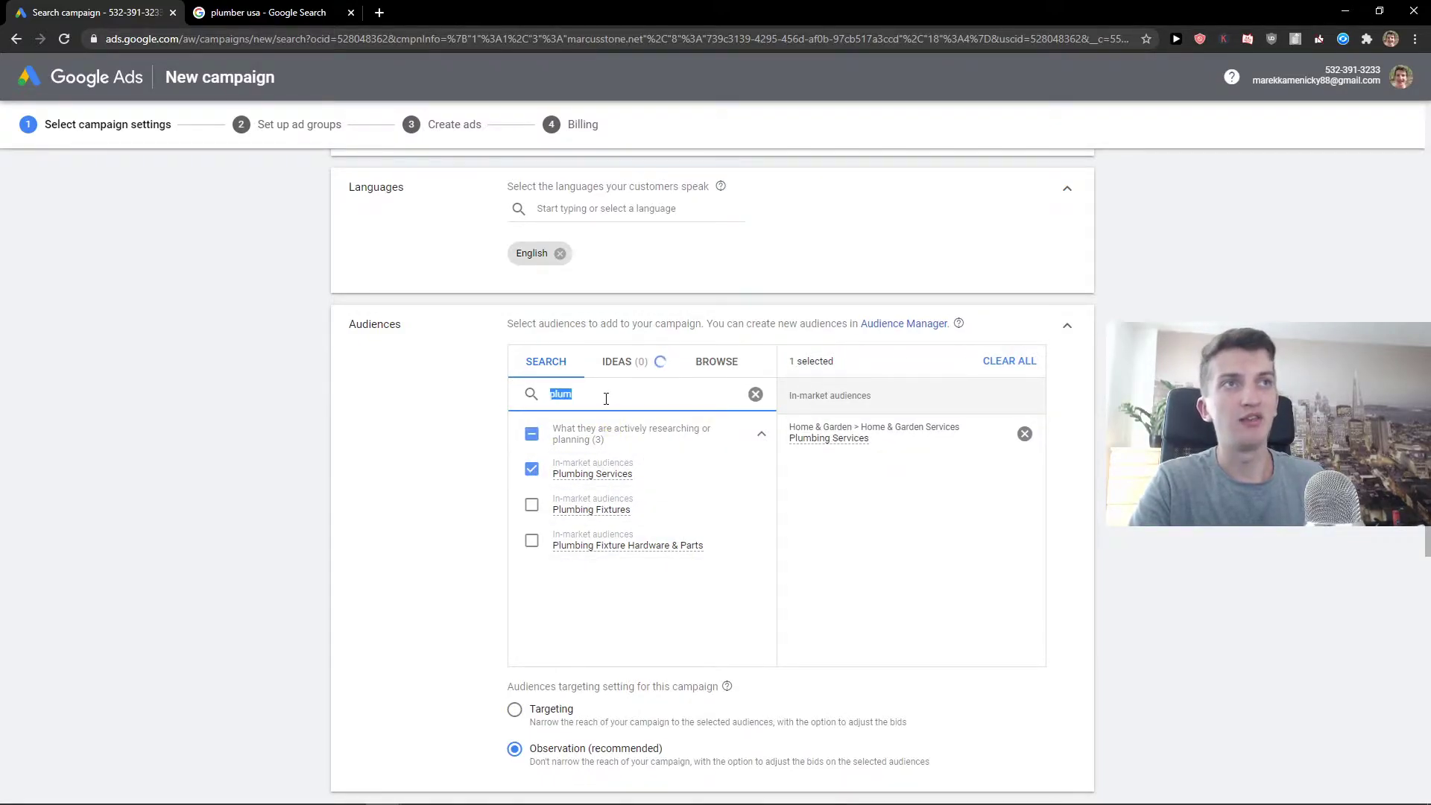
{"action": "key", "text": "BackSpace"}
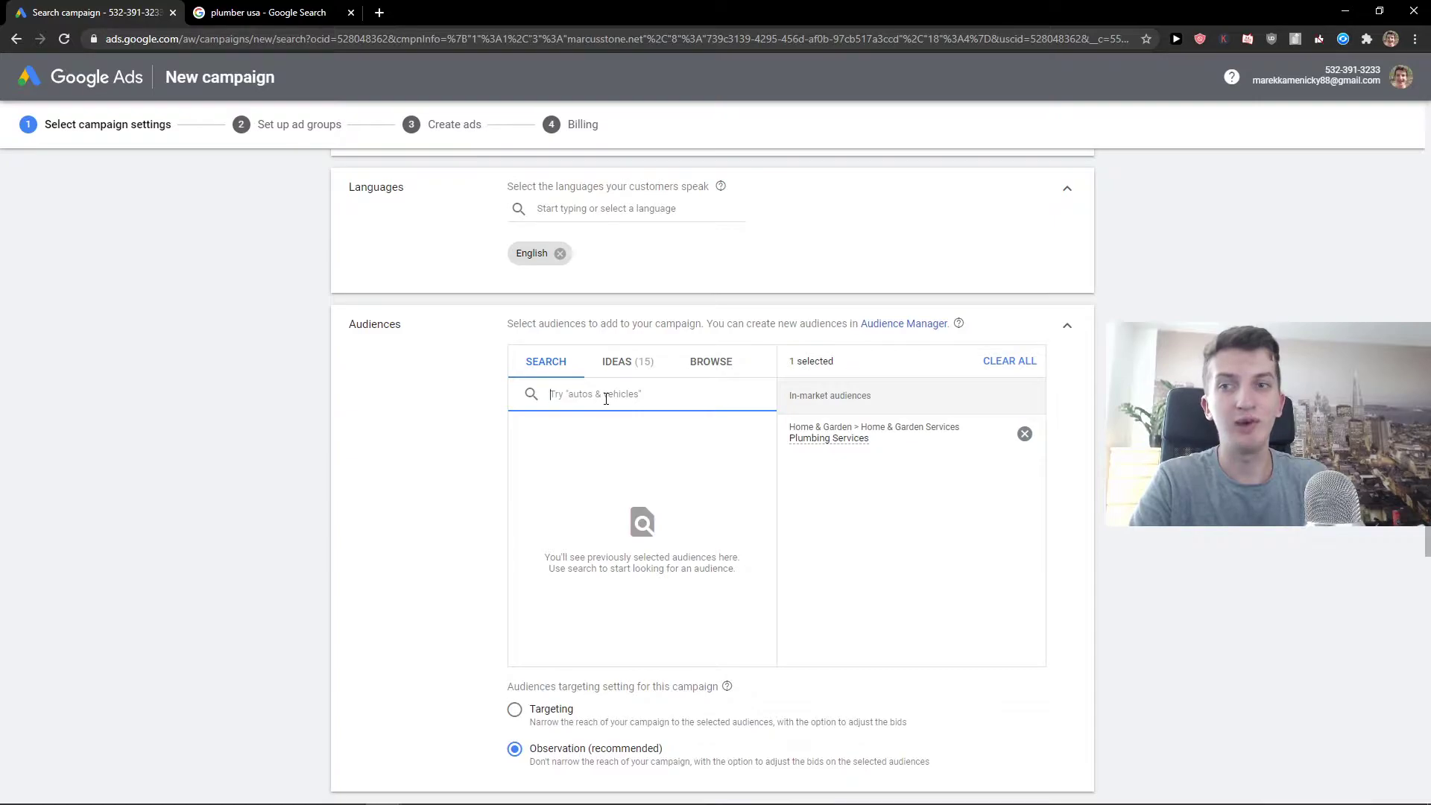
{"action": "type", "text": "marke"}
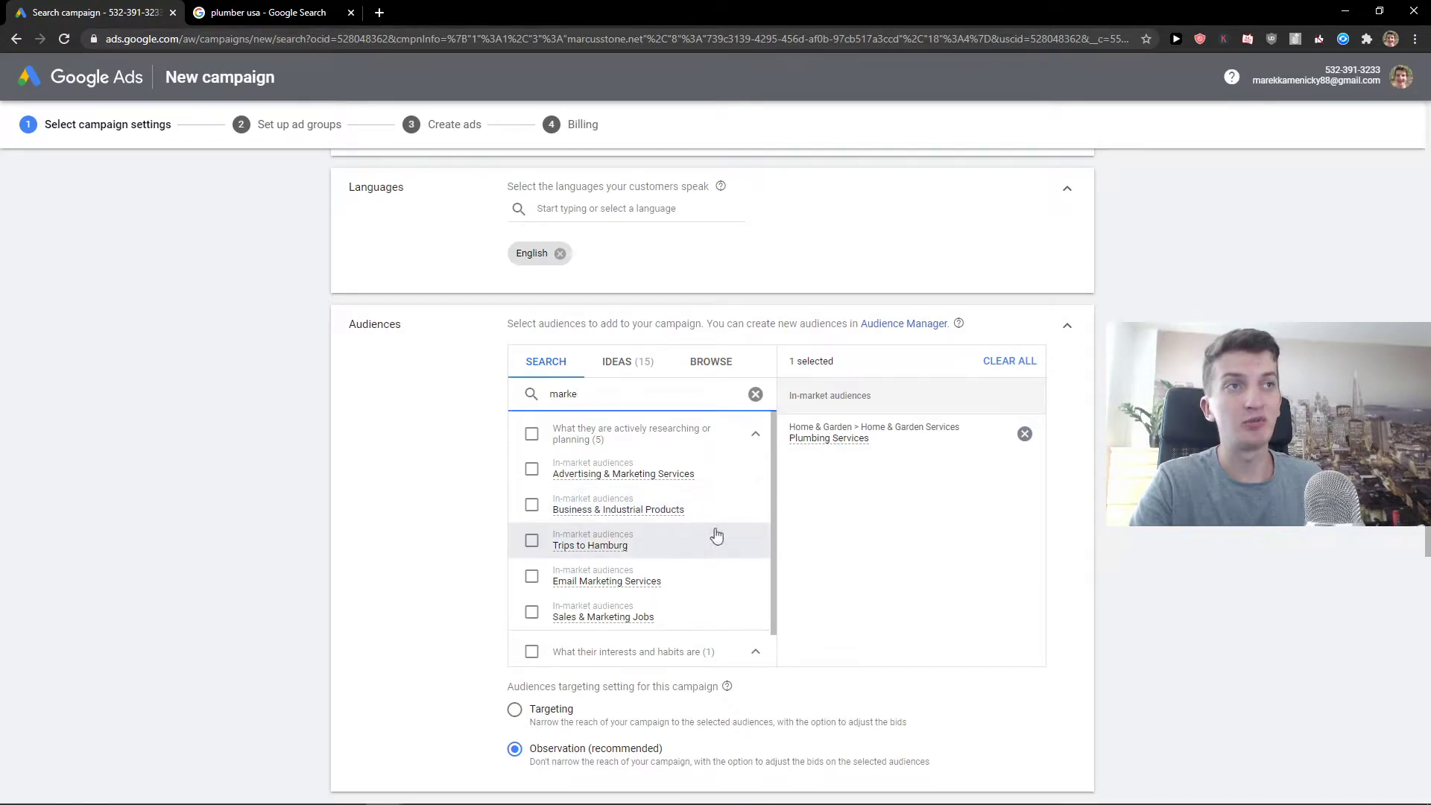
{"action": "scroll", "coordinate": [713, 535], "scroll_direction": "down", "scroll_amount": 1}
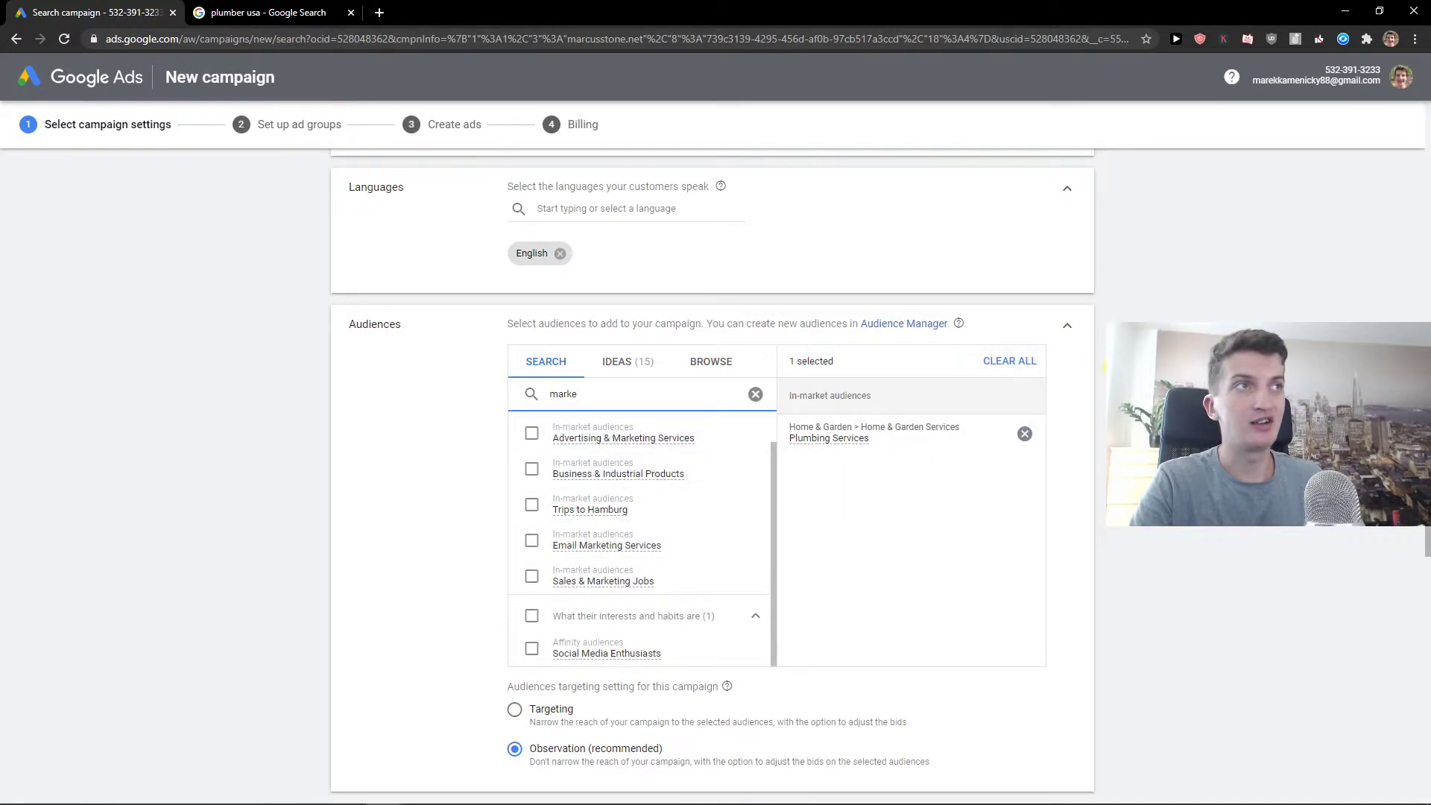
- Collapse Audiences and set the daily budget currency to Euro (EUR €)
{"action": "left_click", "coordinate": [1067, 330]}
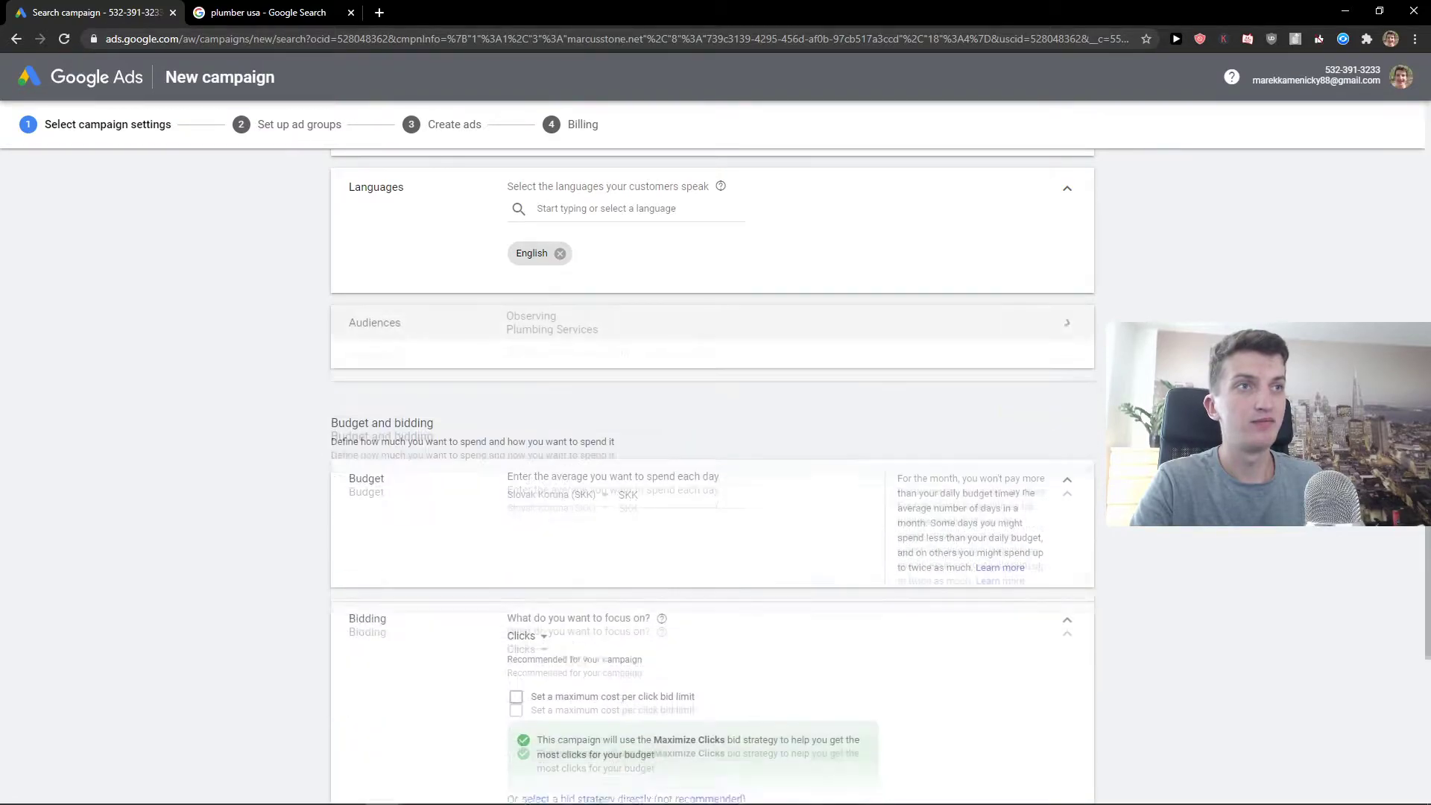
{"action": "scroll", "coordinate": [521, 365], "scroll_direction": "down", "scroll_amount": 1}
{"action": "left_click", "coordinate": [574, 387]}
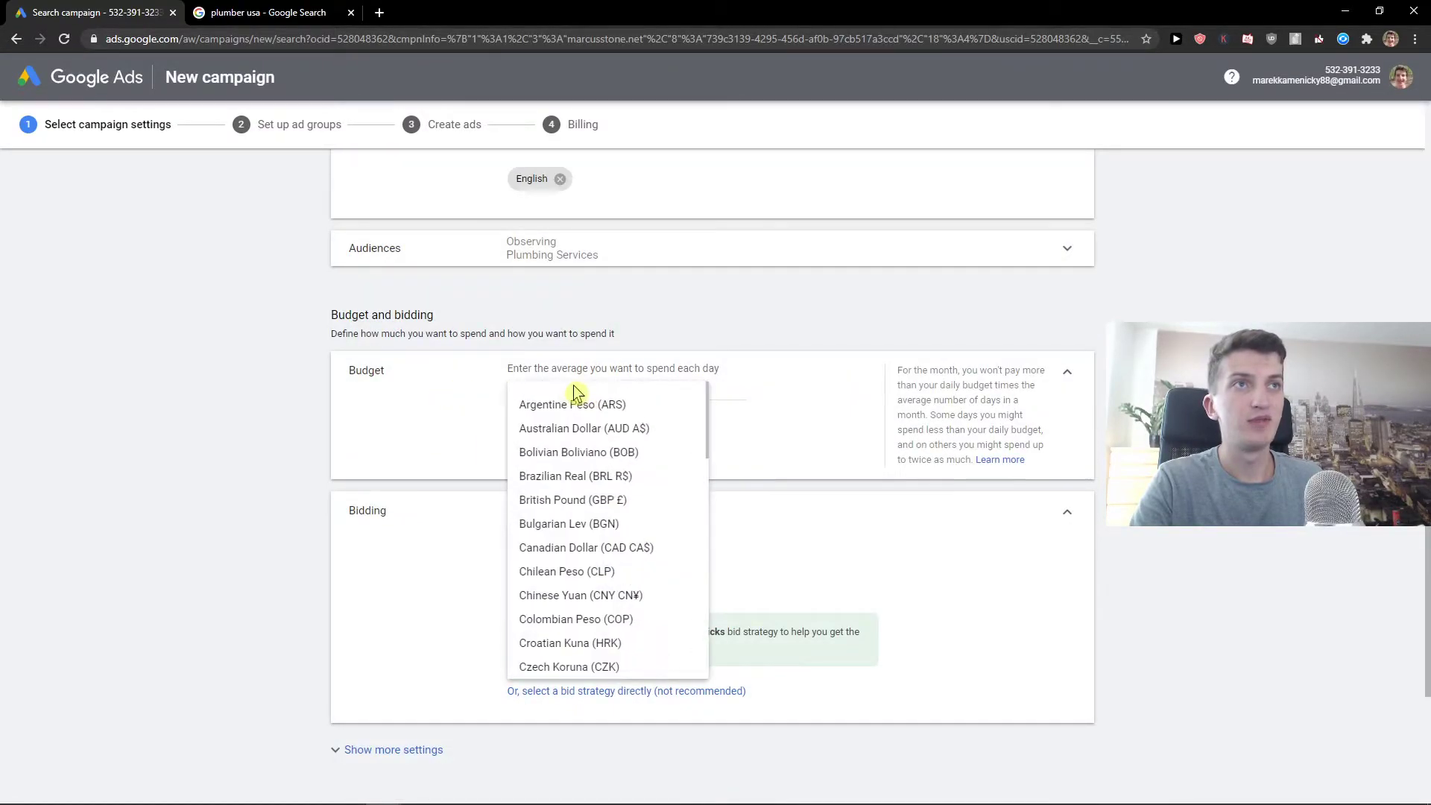
{"action": "scroll", "coordinate": [578, 408], "scroll_direction": "down", "scroll_amount": 1}
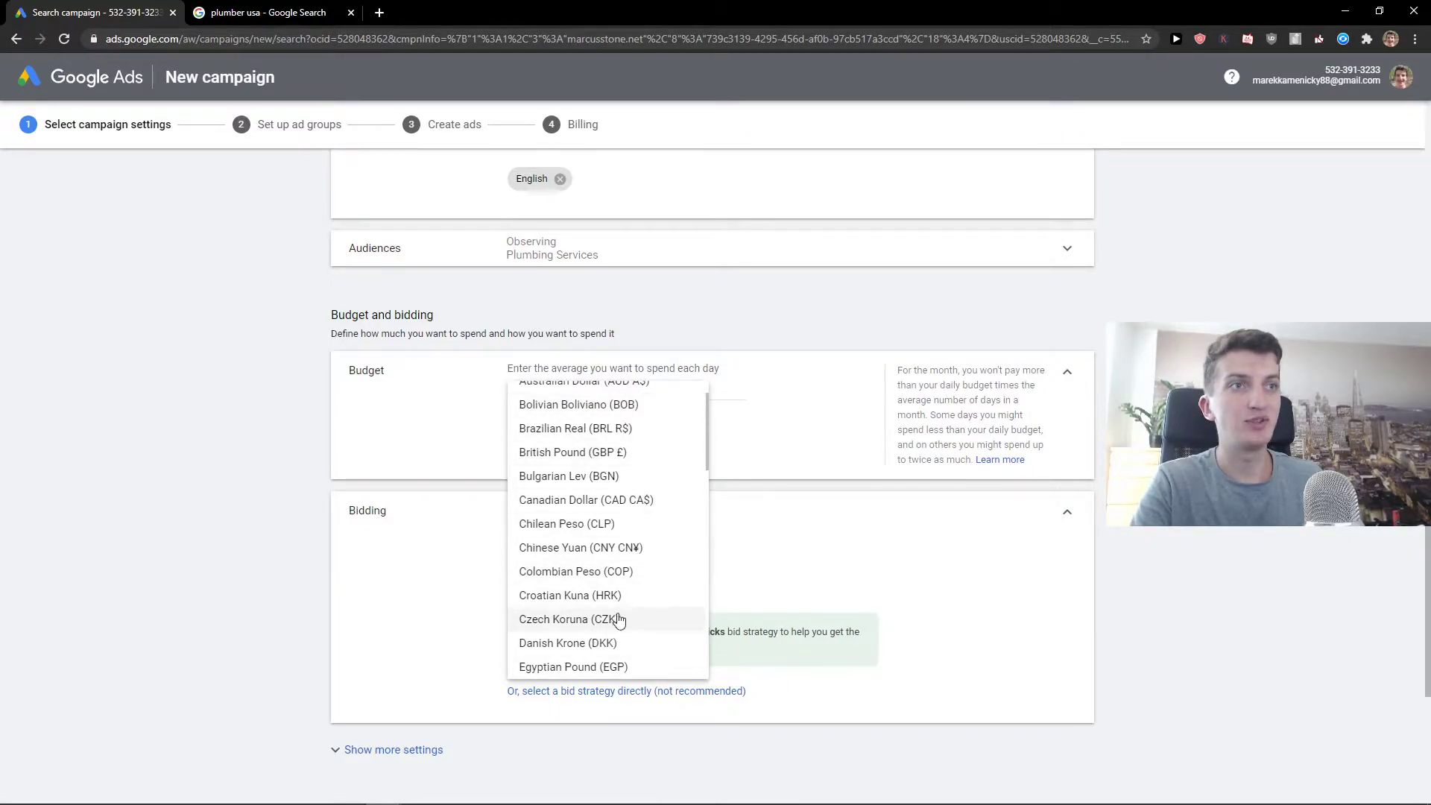
{"action": "scroll", "coordinate": [646, 543], "scroll_direction": "up", "scroll_amount": 1}
{"action": "scroll", "coordinate": [650, 545], "scroll_direction": "down", "scroll_amount": 3}
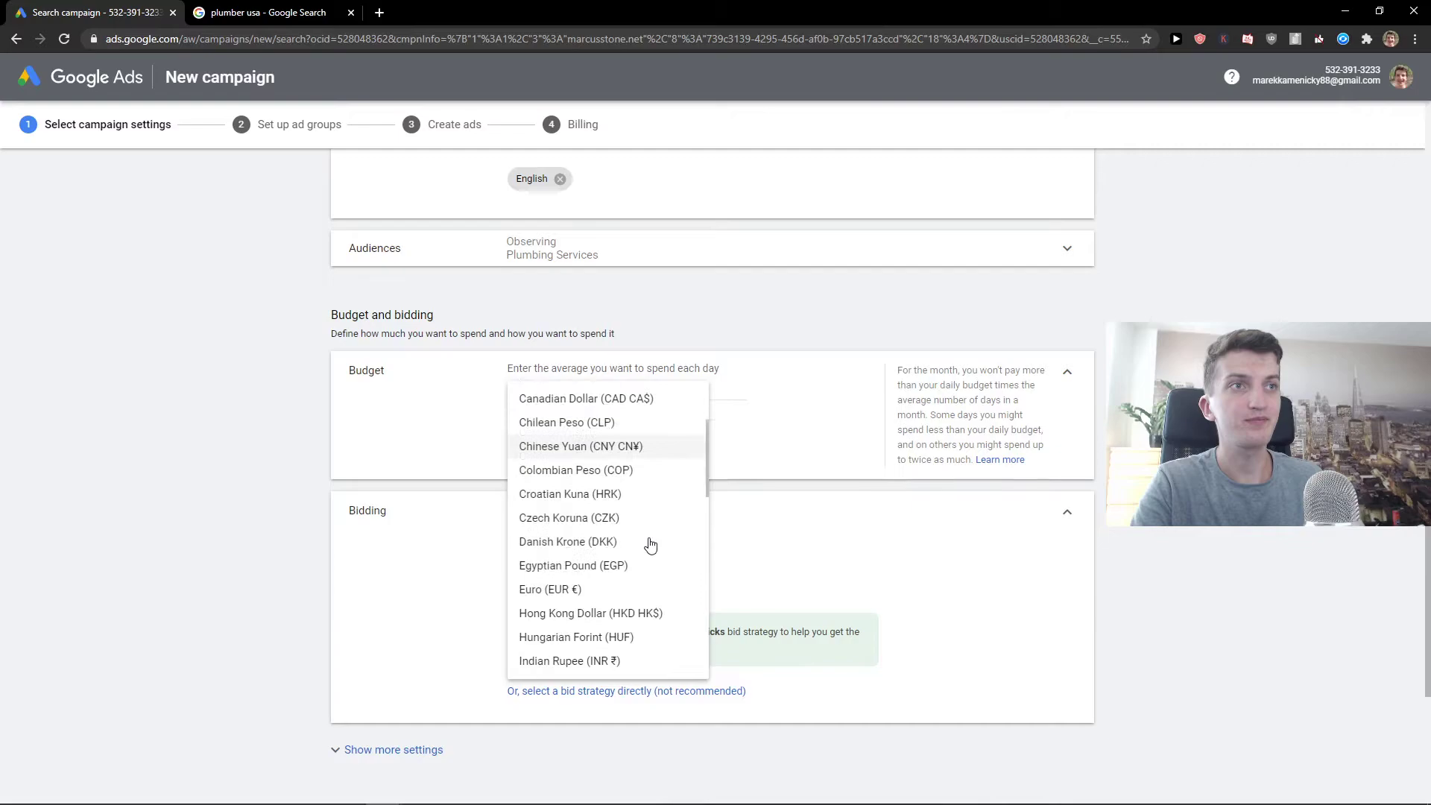
{"action": "left_click", "coordinate": [581, 590]}
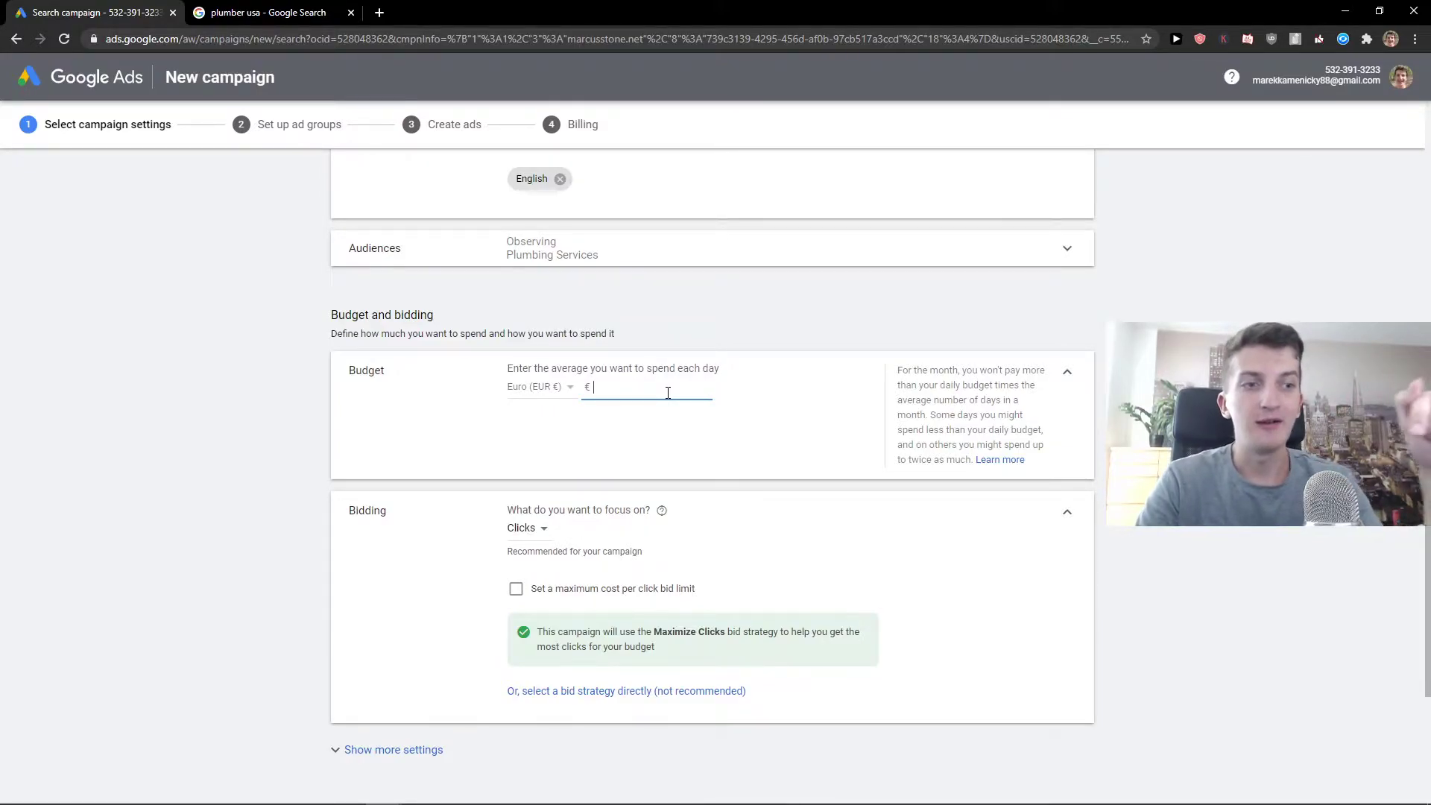
{"action": "type", "text": "40"}
{"action": "key", "text": "BackSpace"}
{"action": "key", "text": "BackSpace"}
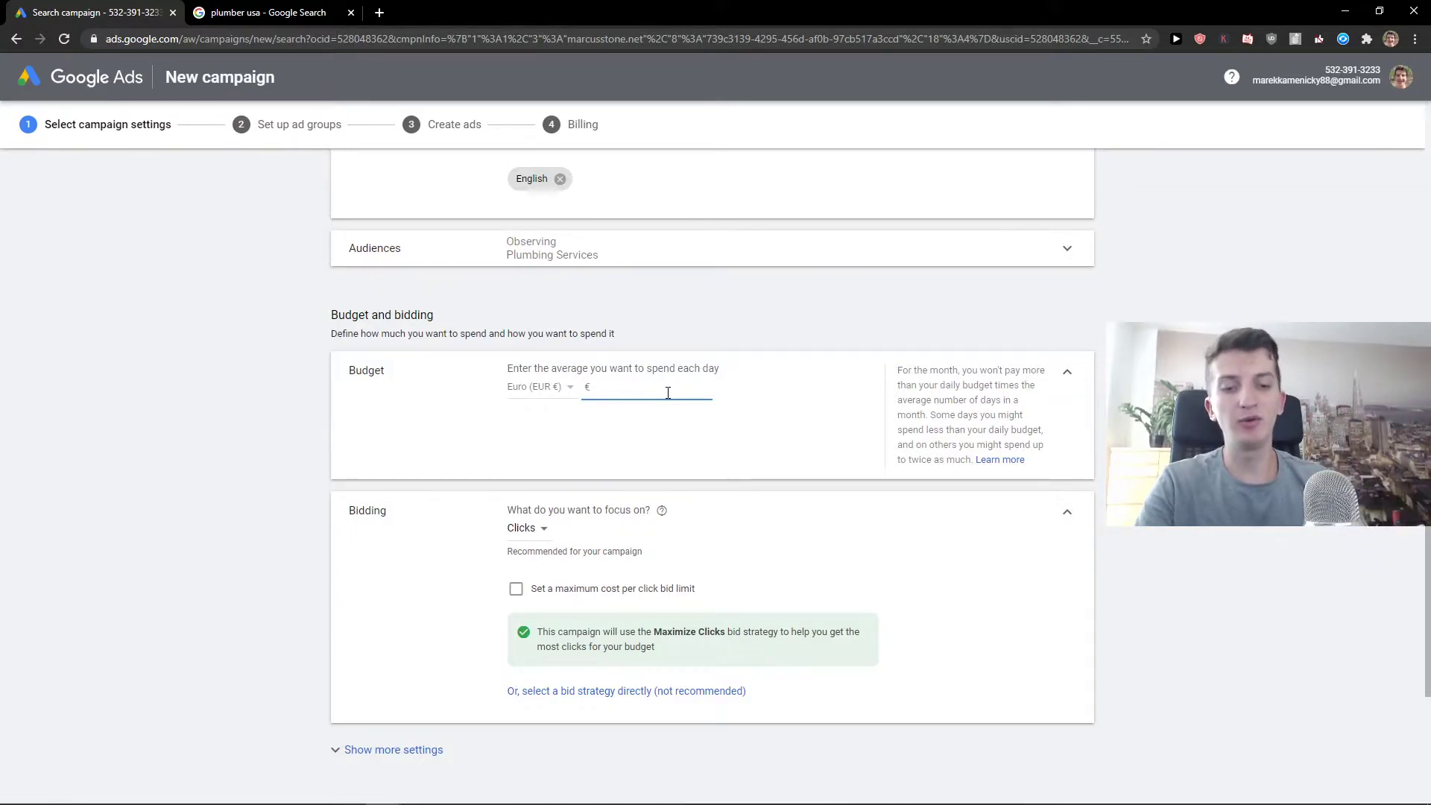
- Launch Paint from the Windows search to get a blank canvas
{"action": "key", "text": "super"}
{"action": "type", "text": "paint"}
{"action": "key", "text": "Return"}
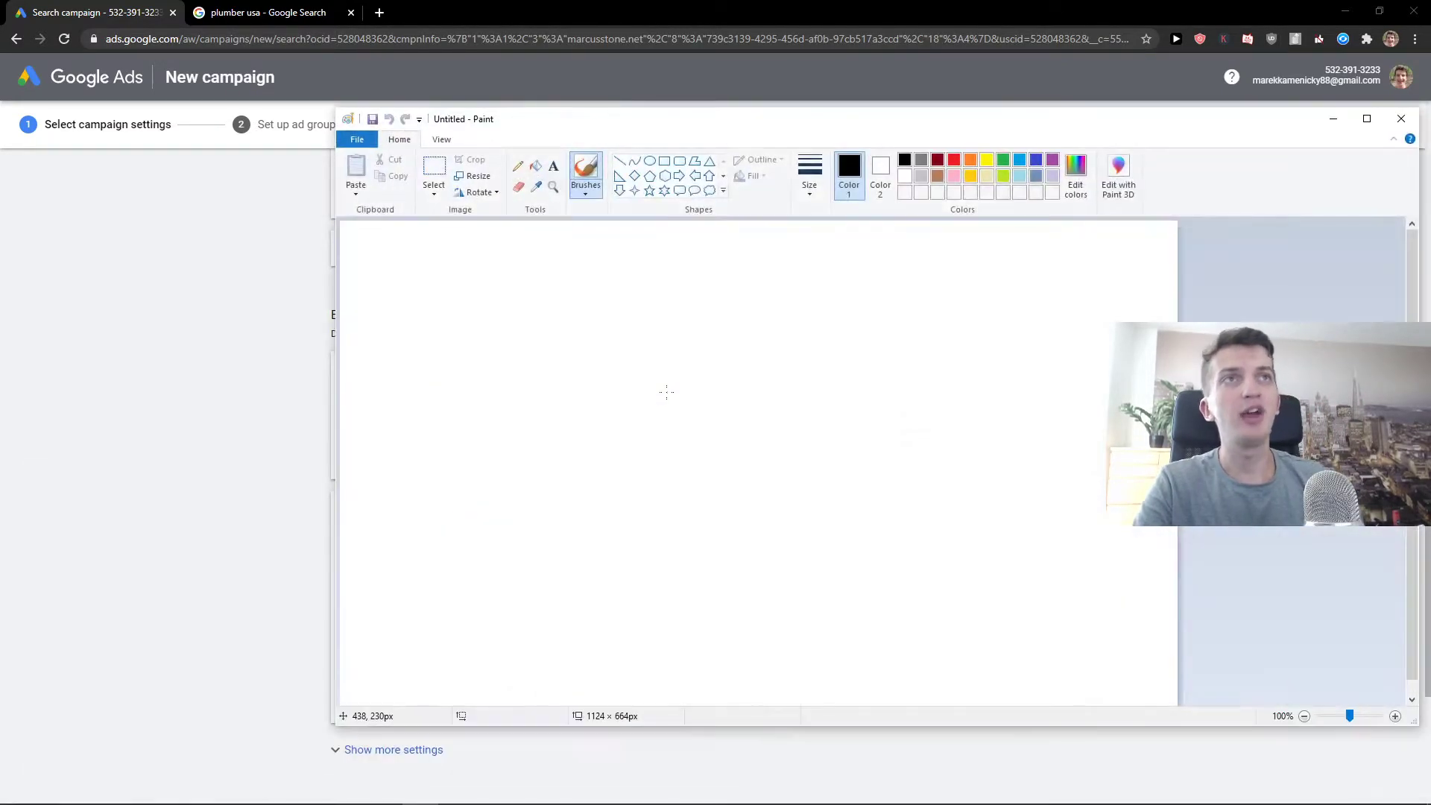
- In Paint, handwrite 'Action', circle it and draw an arrow down from it
{"action": "left_click_drag", "start_coordinate": [636, 122], "coordinate": [465, 133]}
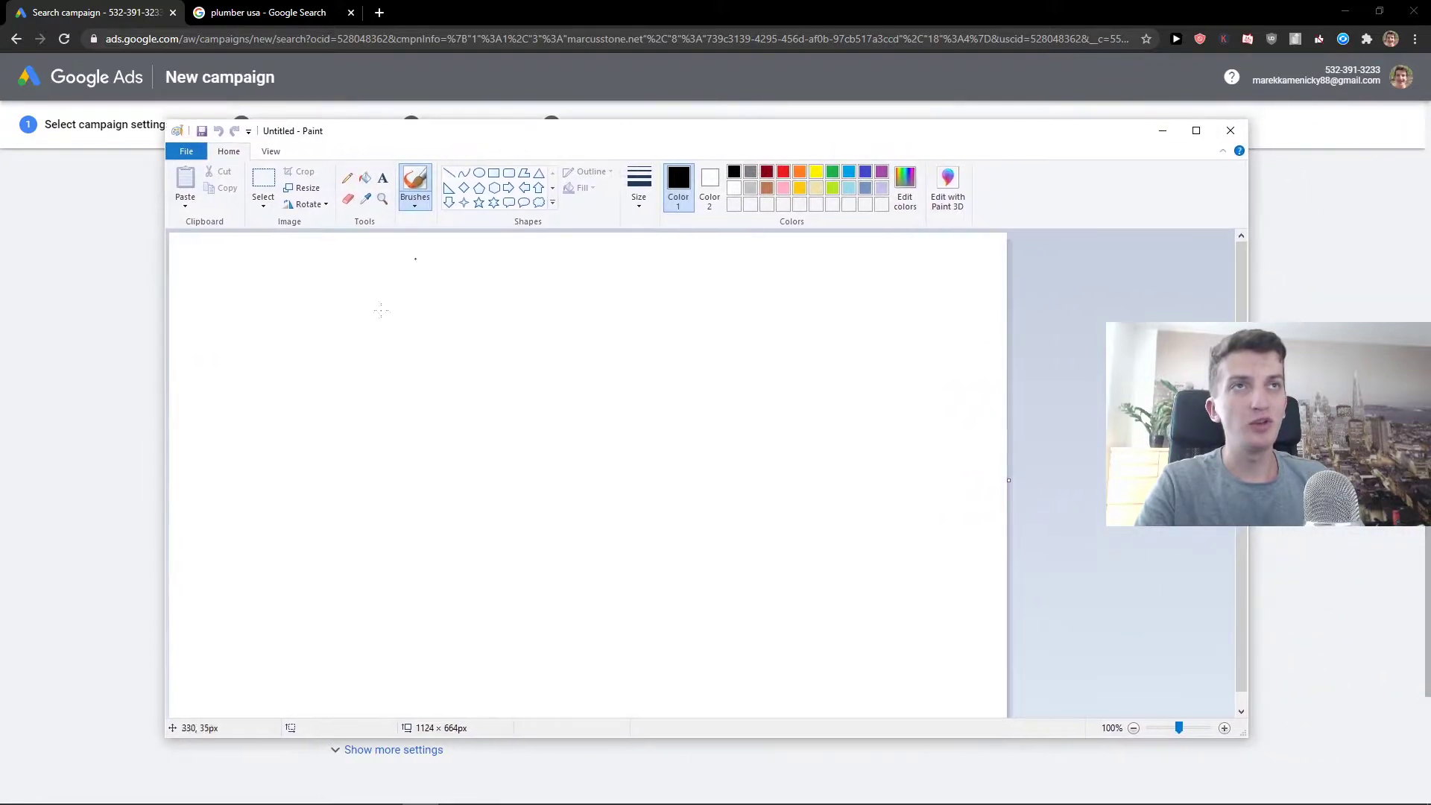
{"action": "left_click_drag", "start_coordinate": [378, 282], "coordinate": [363, 367]}
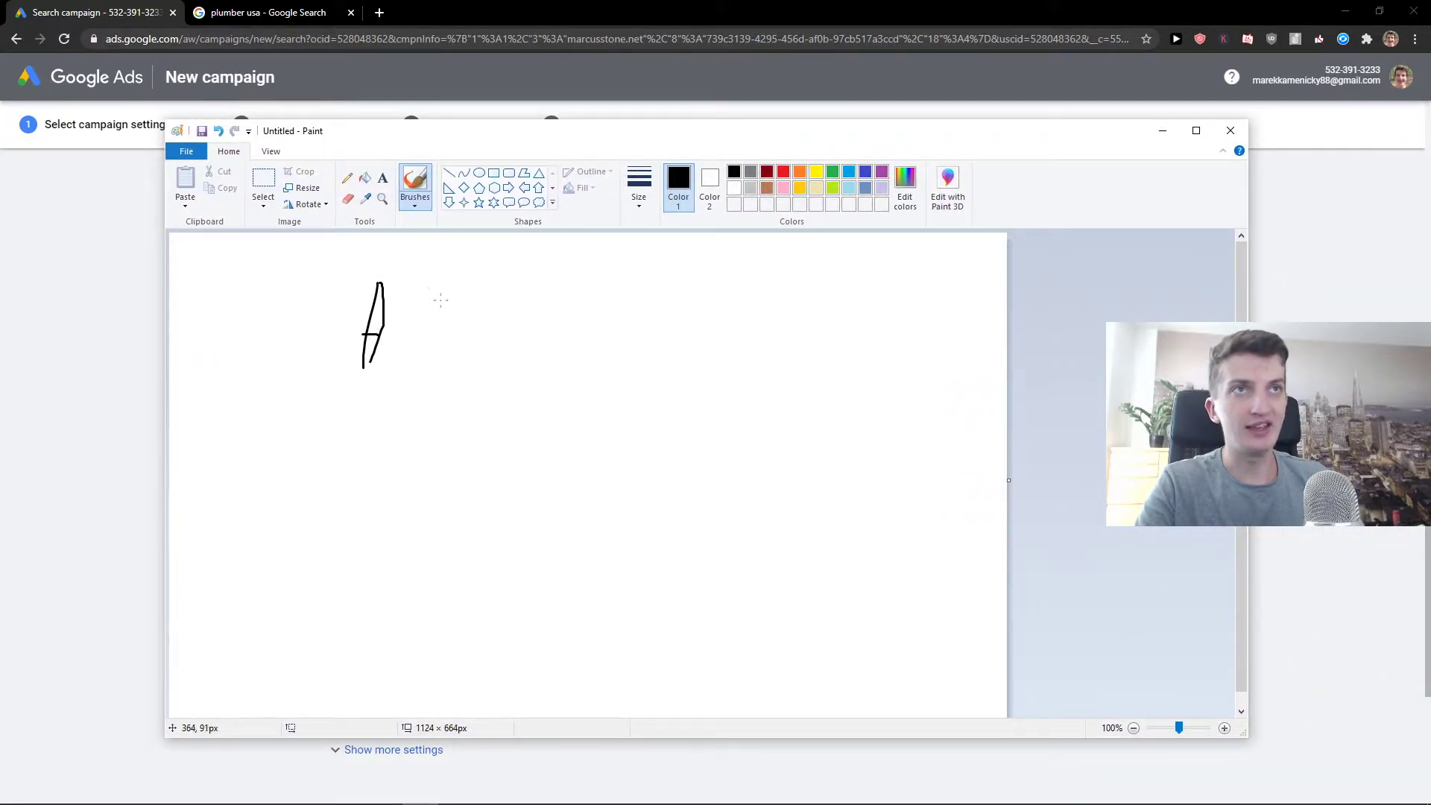
{"action": "left_click_drag", "start_coordinate": [431, 289], "coordinate": [440, 365]}
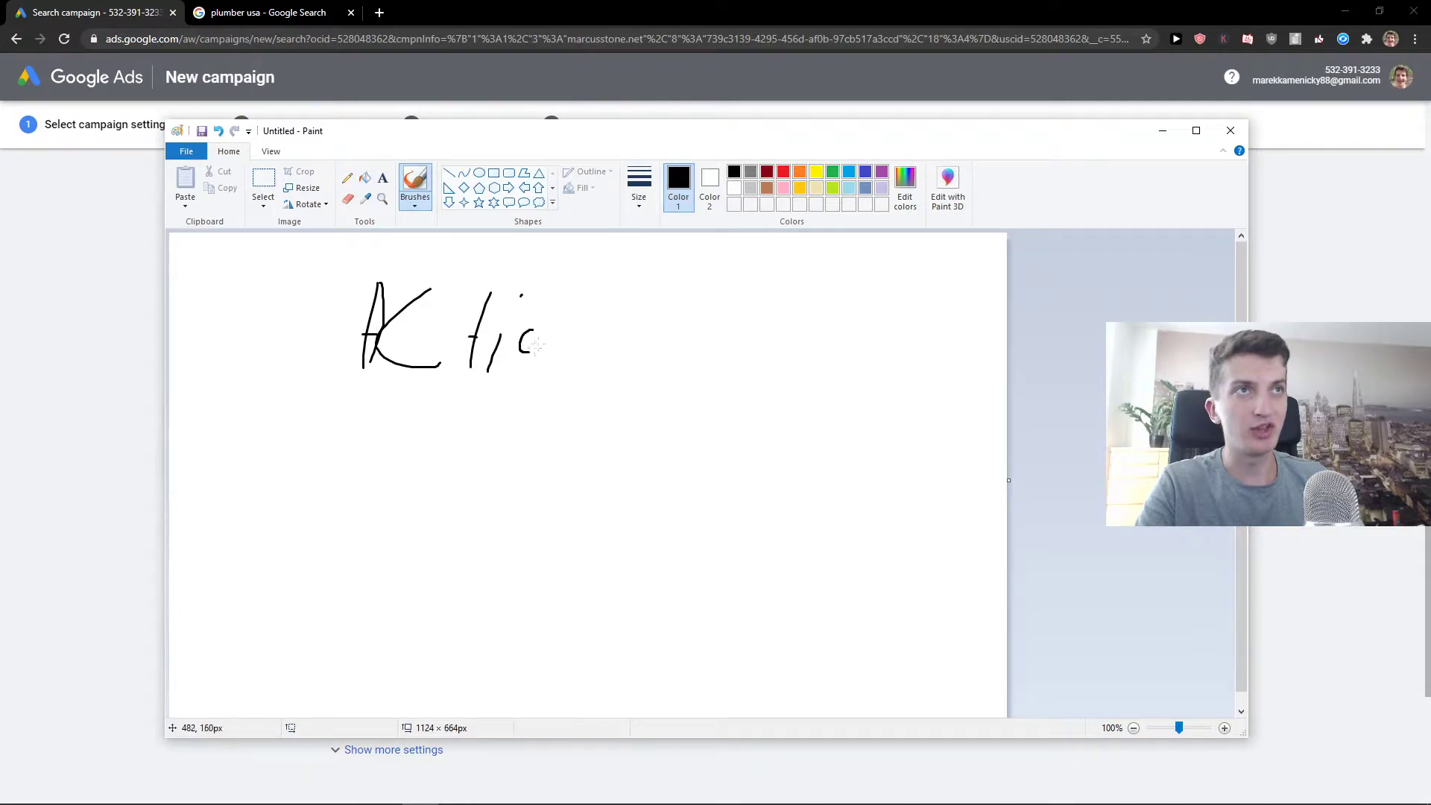
{"action": "left_click_drag", "start_coordinate": [585, 297], "coordinate": [626, 287]}
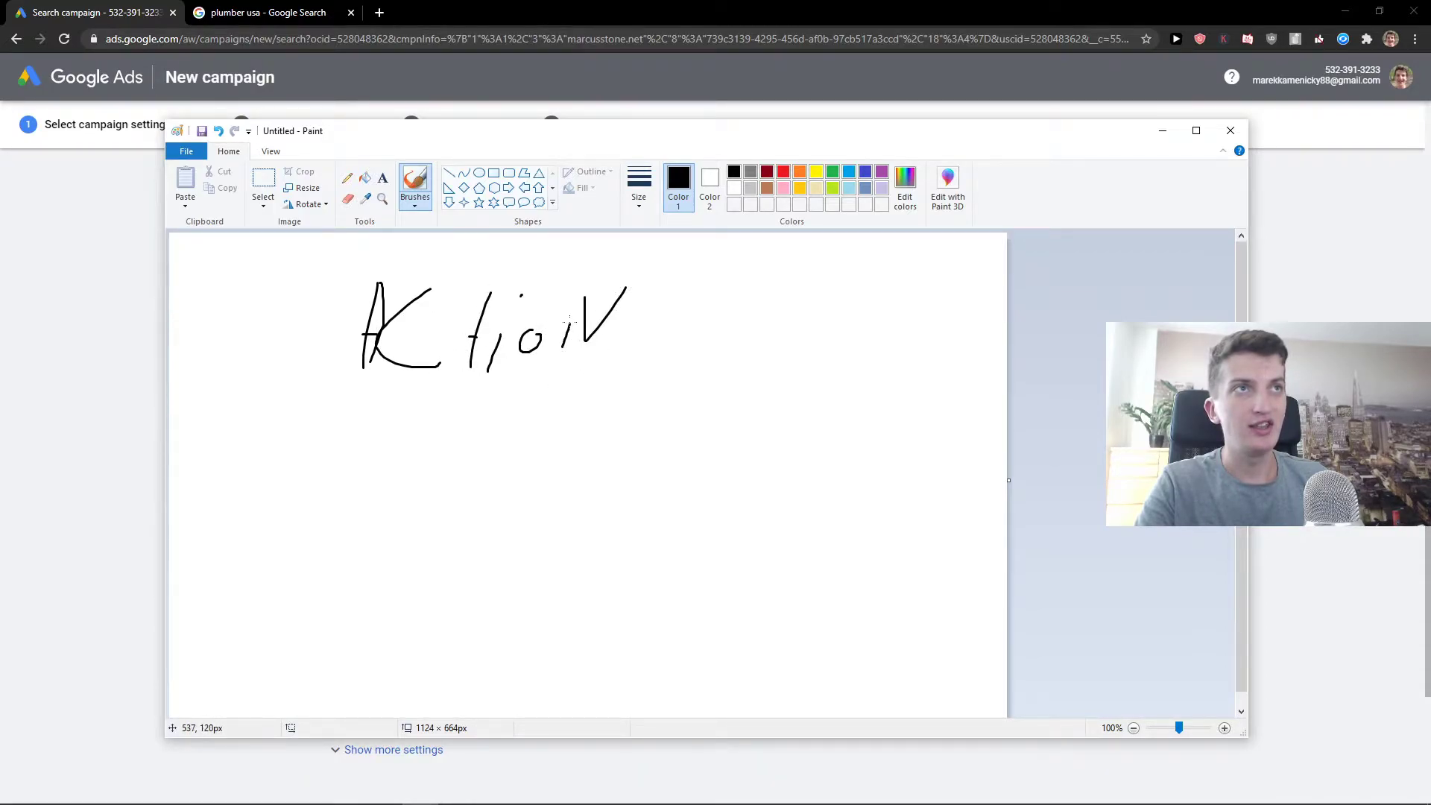
{"action": "mouse_move", "coordinate": [501, 133]}
{"action": "left_mouse_down"}
{"action": "mouse_move", "coordinate": [913, 167]}
{"action": "mouse_move", "coordinate": [529, 166]}
{"action": "left_mouse_up"}
{"action": "mouse_move", "coordinate": [400, 441]}
{"action": "left_mouse_down"}
{"action": "mouse_move", "coordinate": [522, 267]}
{"action": "mouse_move", "coordinate": [369, 386]}
{"action": "left_mouse_up"}
{"action": "left_click_drag", "start_coordinate": [720, 388], "coordinate": [761, 506]}
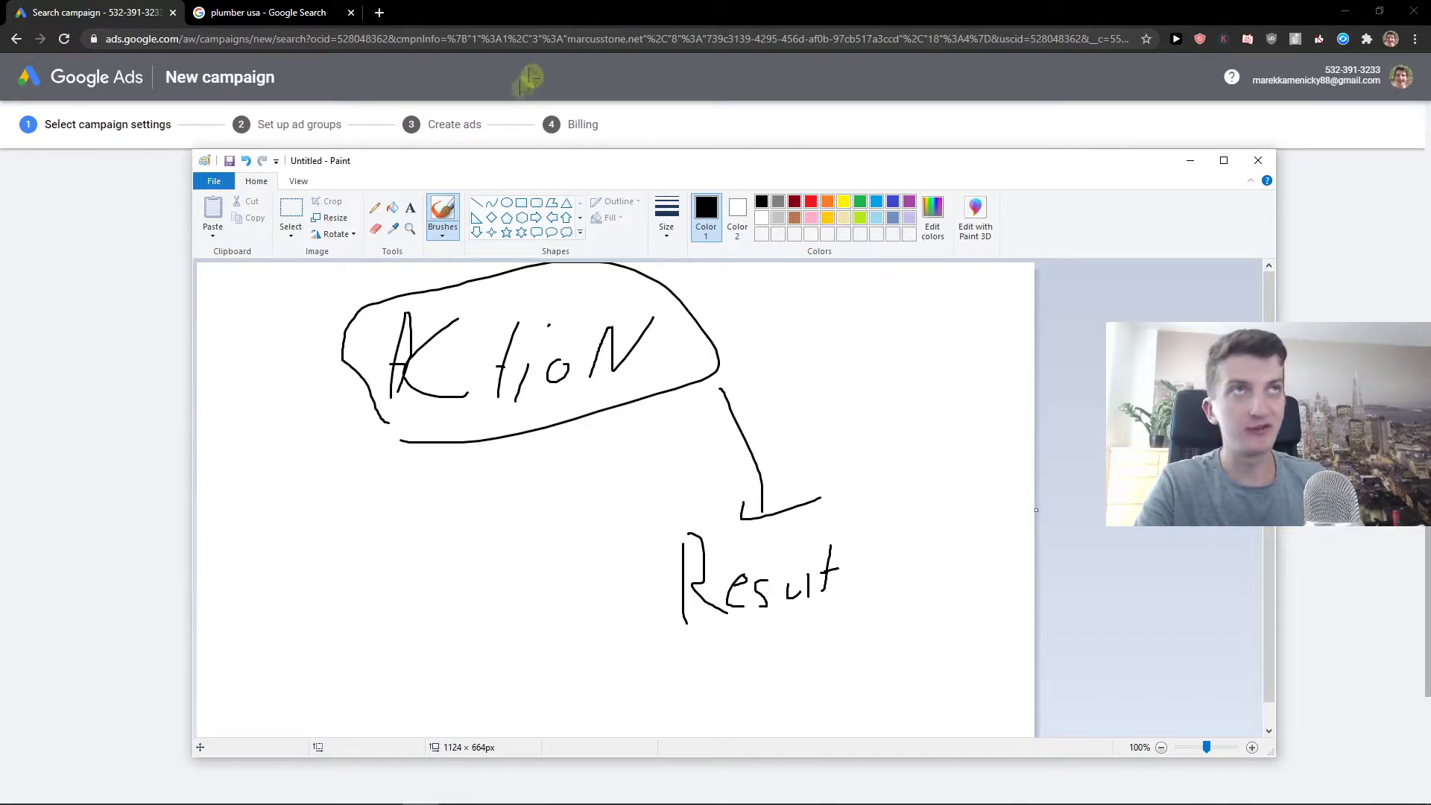
- Draw arrows from Result to Analyze and back to Action, then return to the Google Ads budget field
{"action": "left_click_drag", "start_coordinate": [462, 155], "coordinate": [918, 155]}
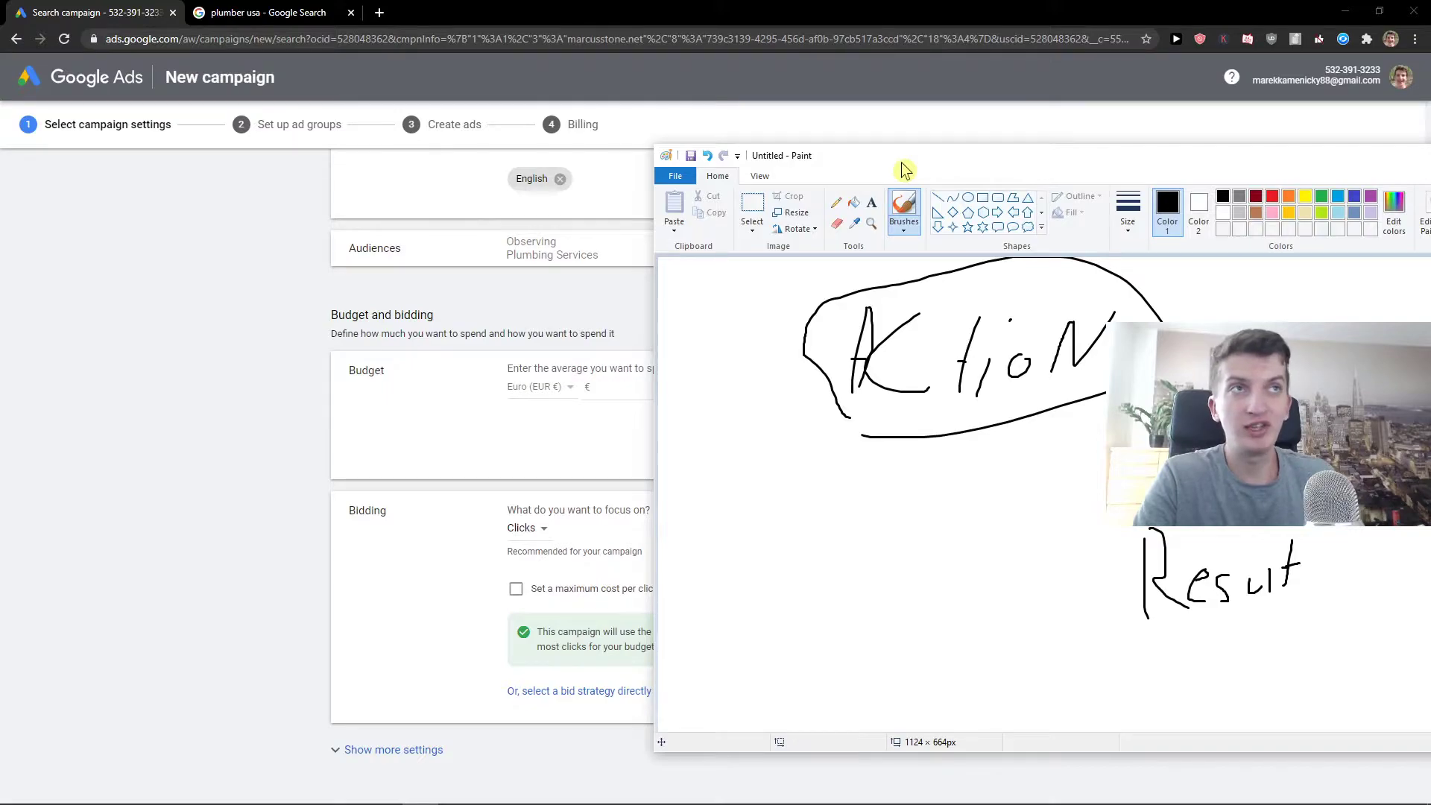
{"action": "mouse_move", "coordinate": [900, 161]}
{"action": "left_mouse_down"}
{"action": "mouse_move", "coordinate": [779, 156]}
{"action": "mouse_move", "coordinate": [882, 157]}
{"action": "left_mouse_up"}
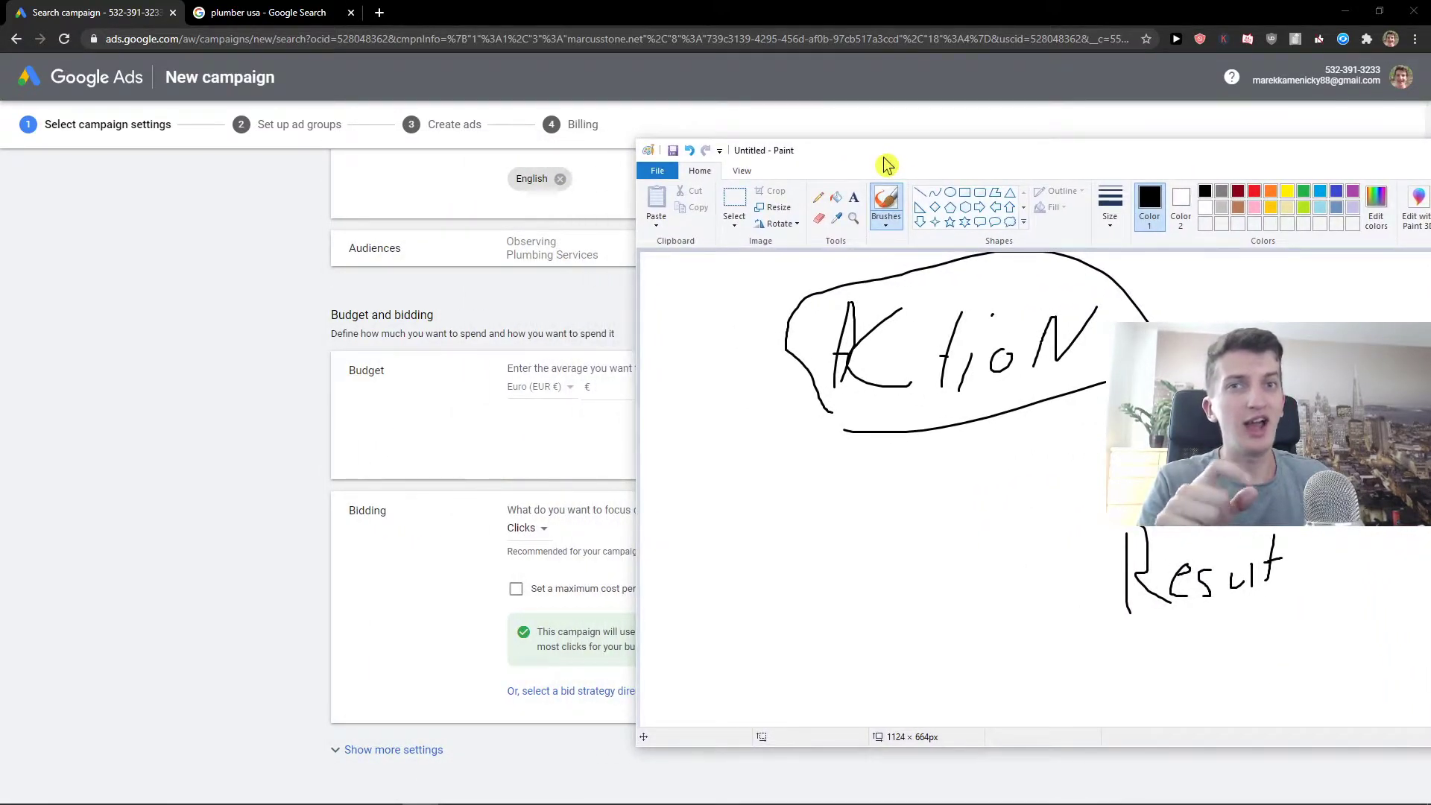
{"action": "left_click_drag", "start_coordinate": [885, 164], "coordinate": [712, 174]}
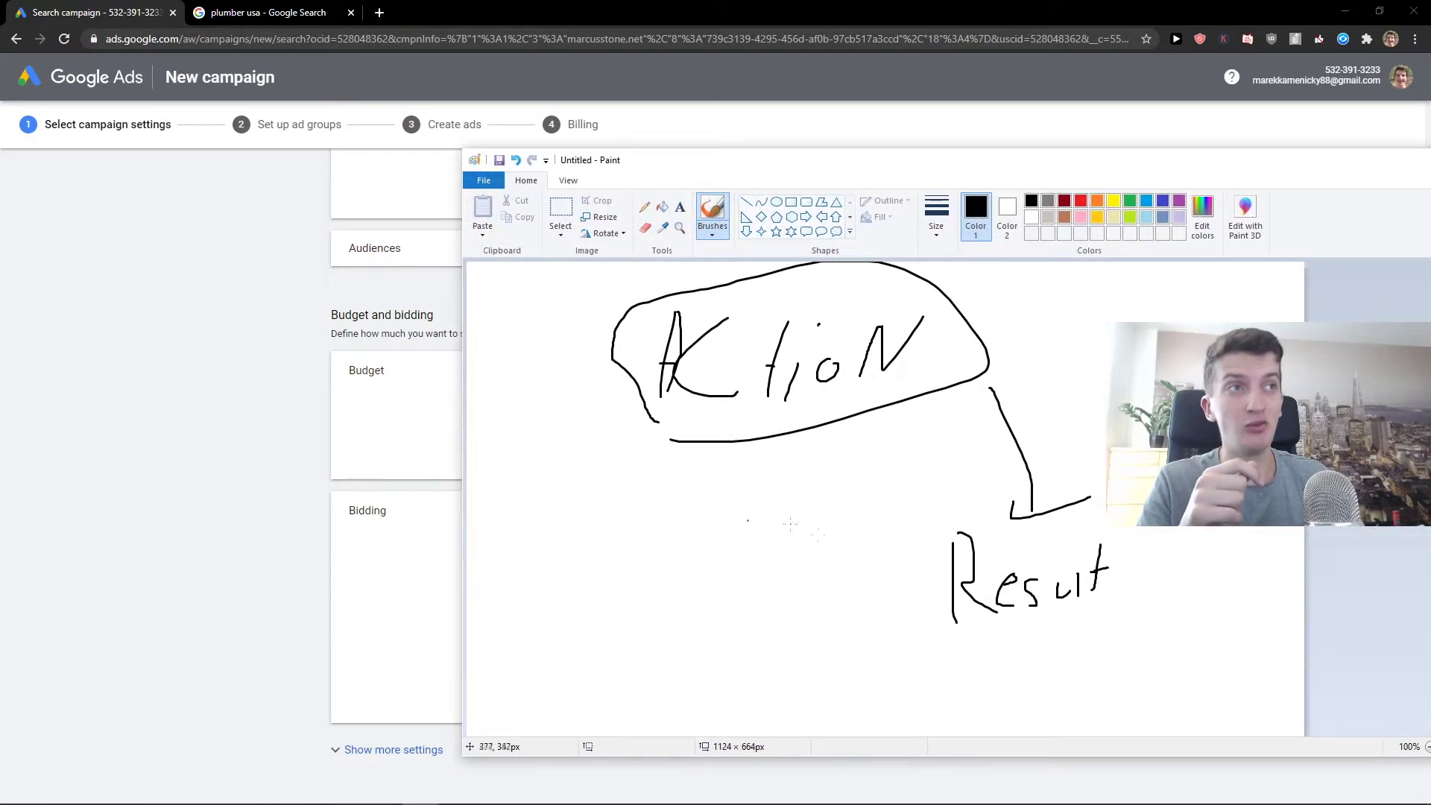
{"action": "mouse_move", "coordinate": [885, 604]}
{"action": "left_mouse_down"}
{"action": "mouse_move", "coordinate": [683, 624]}
{"action": "mouse_move", "coordinate": [695, 635]}
{"action": "left_mouse_up"}
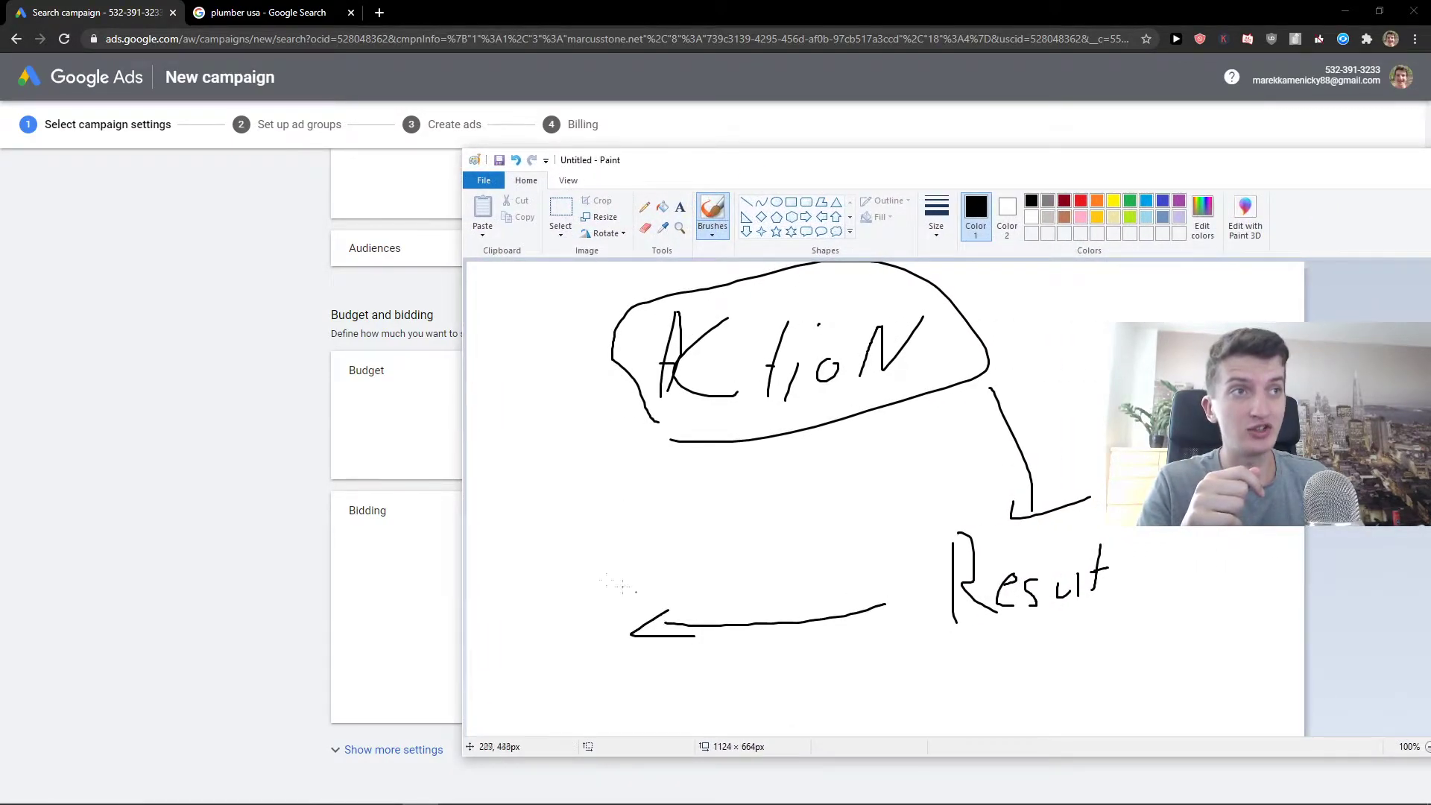
{"action": "mouse_move", "coordinate": [520, 569]}
{"action": "left_mouse_down"}
{"action": "mouse_move", "coordinate": [499, 615]}
{"action": "mouse_move", "coordinate": [522, 606]}
{"action": "mouse_move", "coordinate": [536, 565]}
{"action": "mouse_move", "coordinate": [566, 555]}
{"action": "mouse_move", "coordinate": [579, 587]}
{"action": "mouse_move", "coordinate": [626, 605]}
{"action": "mouse_move", "coordinate": [669, 596]}
{"action": "left_mouse_up"}
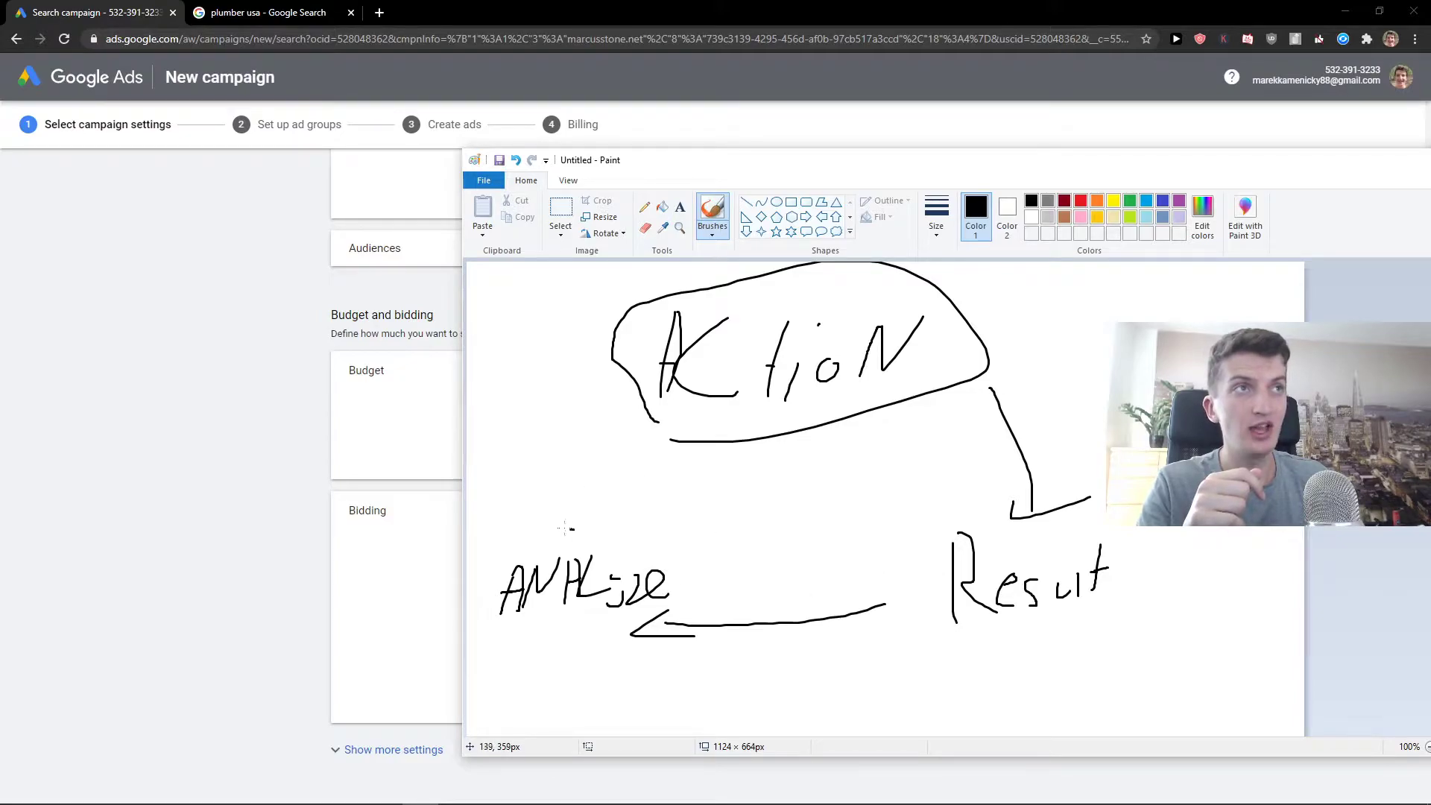
{"action": "mouse_move", "coordinate": [570, 529]}
{"action": "left_mouse_down"}
{"action": "mouse_move", "coordinate": [545, 447]}
{"action": "mouse_move", "coordinate": [577, 465]}
{"action": "left_mouse_up"}
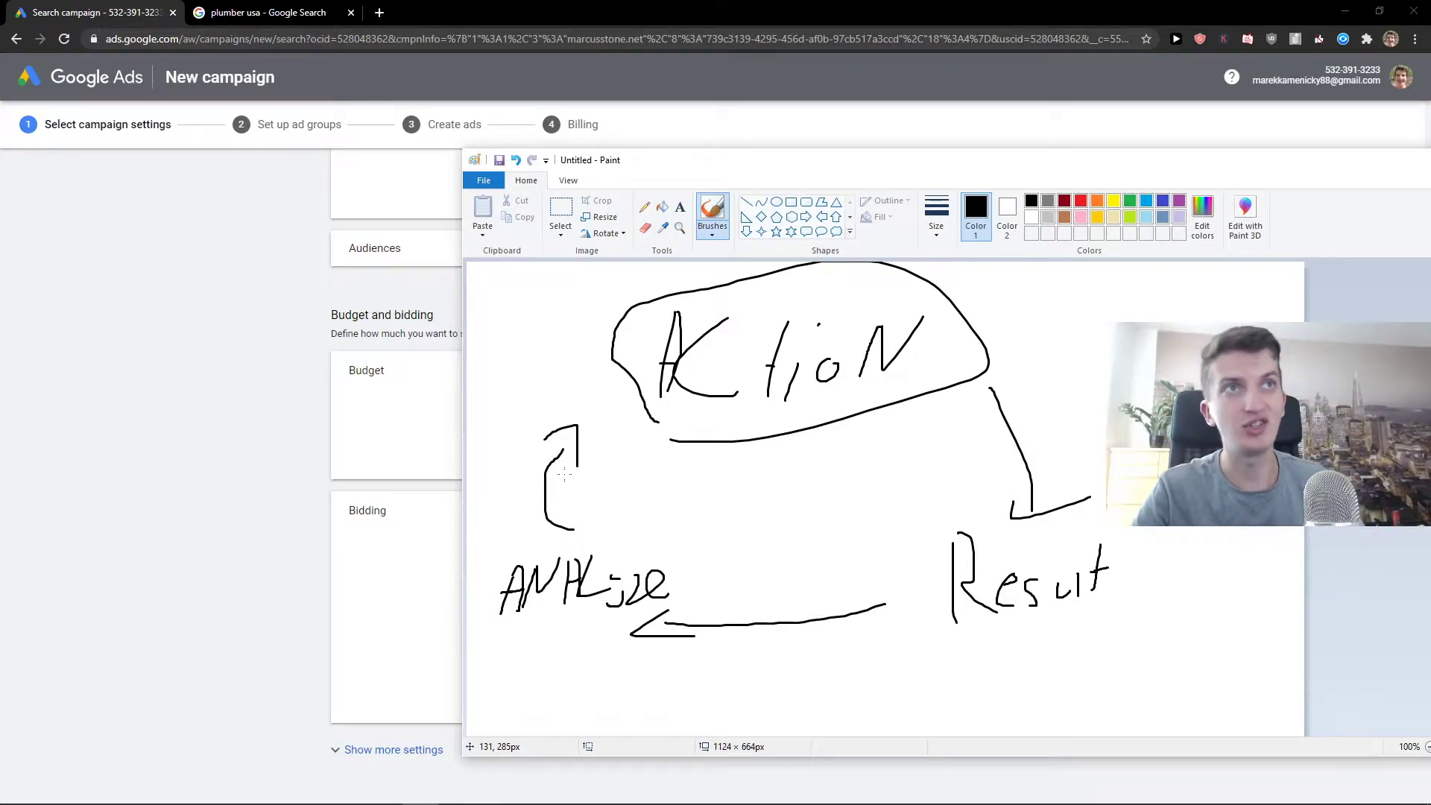
{"action": "left_click", "coordinate": [292, 430]}
{"action": "left_click", "coordinate": [649, 385]}
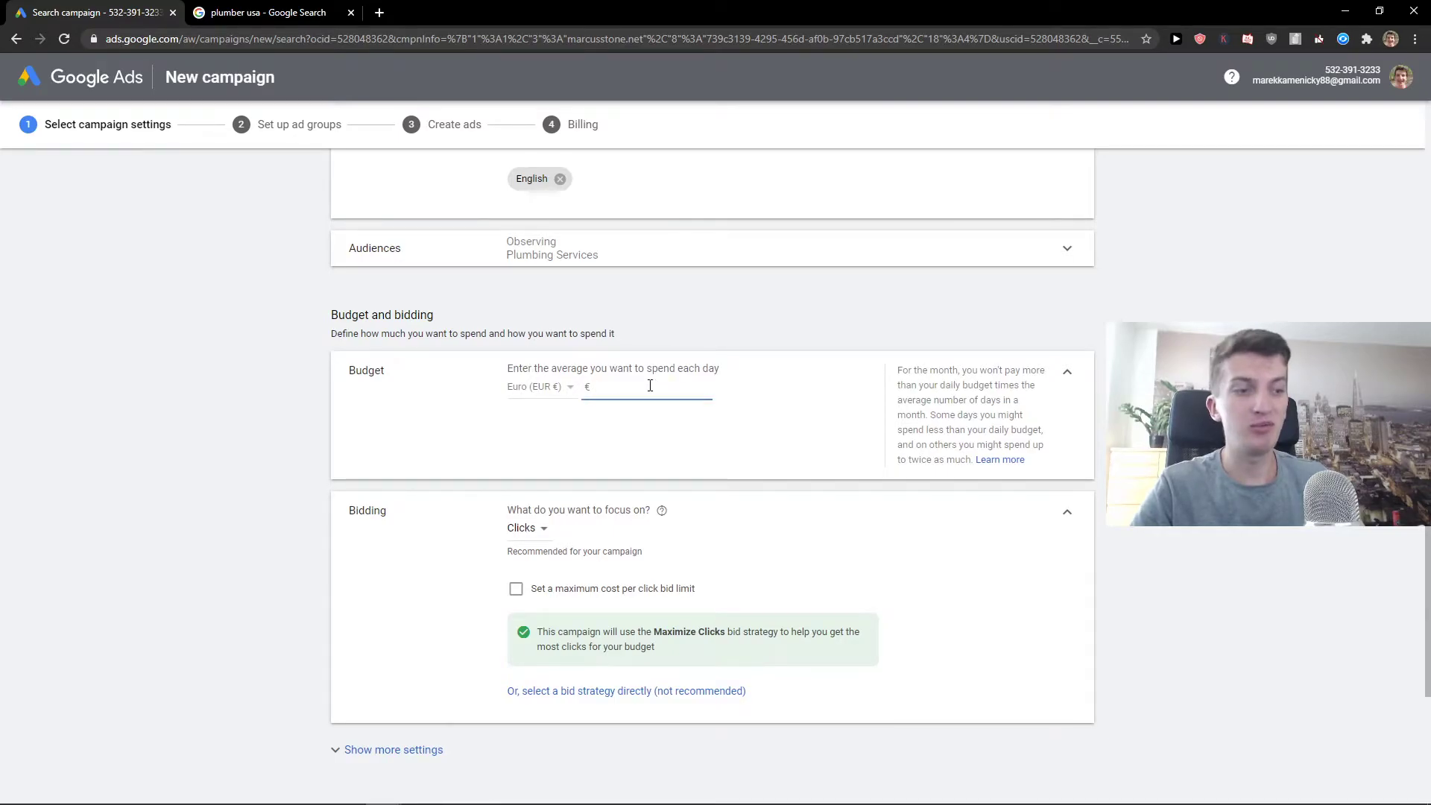
- Confirm the €12 daily budget, set a €1.30 maximum CPC bid limit, then view the plumber usa results
{"action": "left_click", "coordinate": [584, 440]}
{"action": "scroll", "coordinate": [534, 434], "scroll_direction": "down", "scroll_amount": 1}
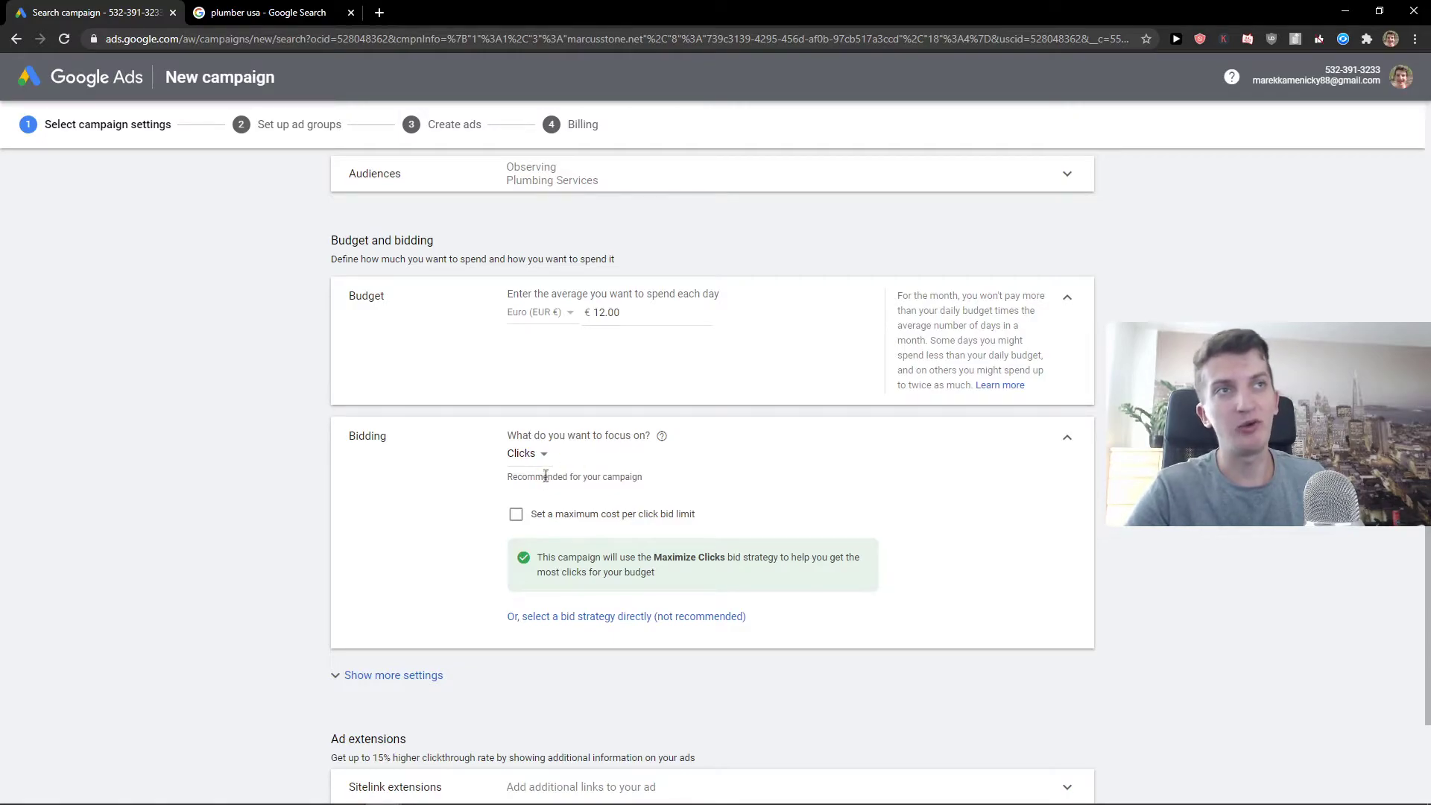
{"action": "left_click_drag", "start_coordinate": [529, 436], "coordinate": [640, 437]}
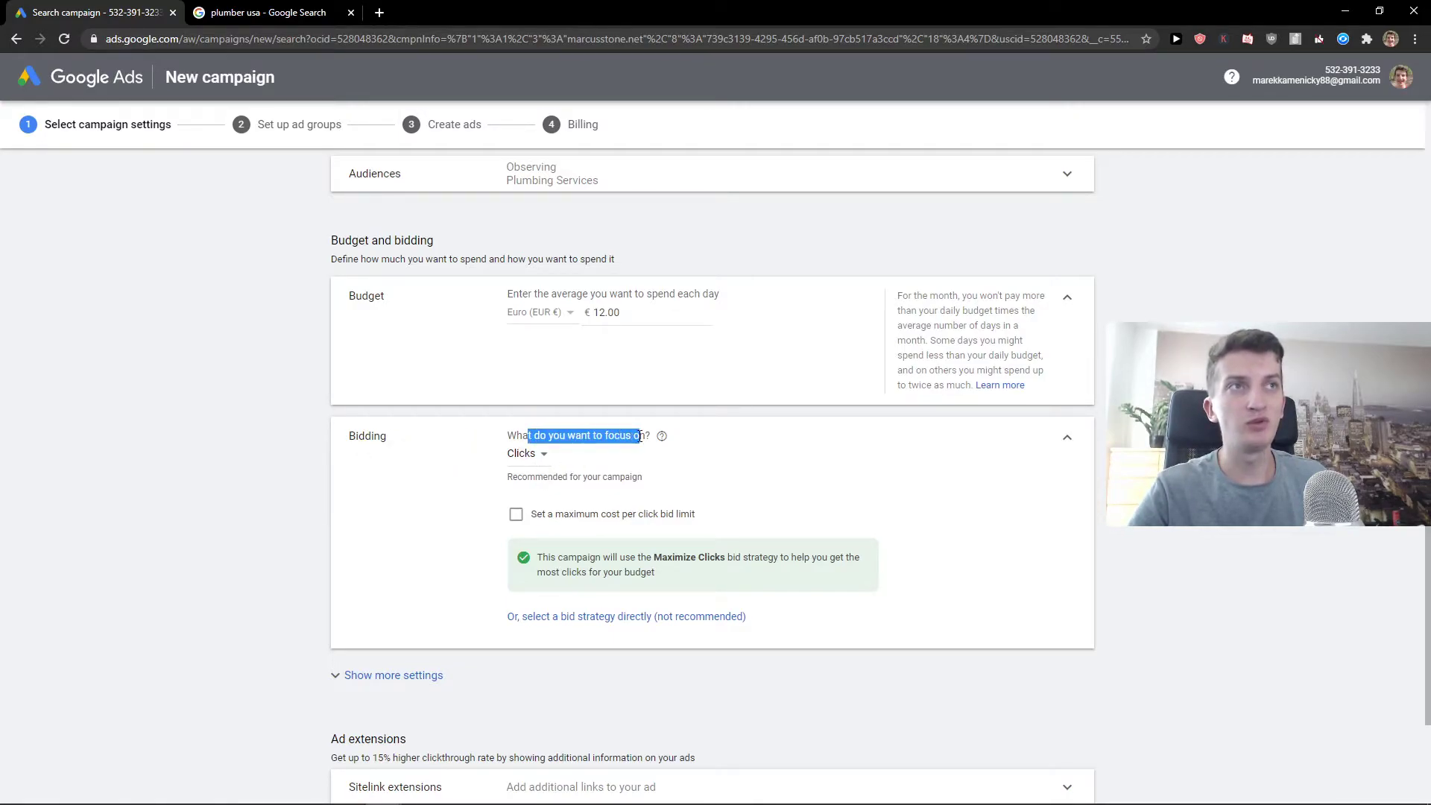
{"action": "left_click", "coordinate": [515, 516]}
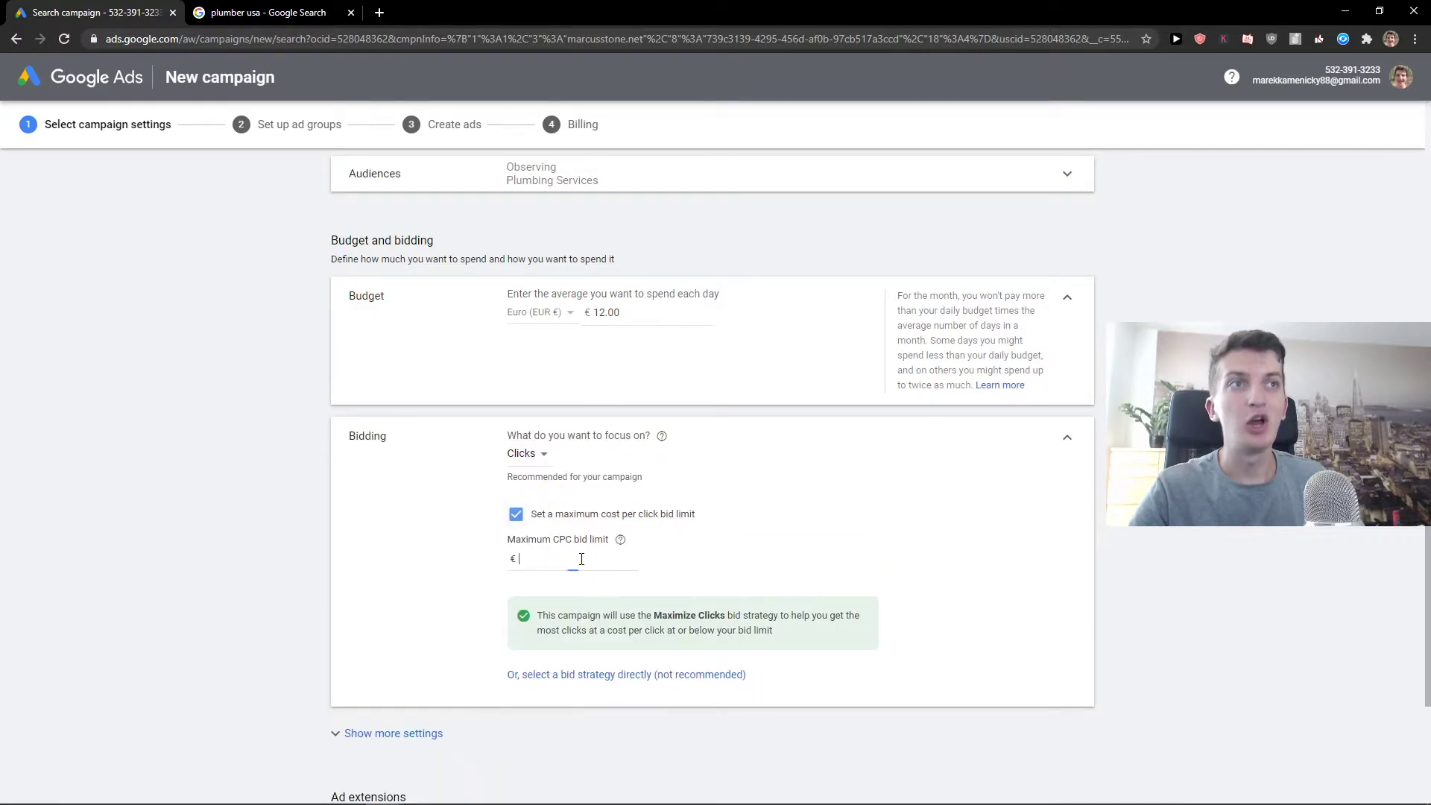
{"action": "left_click", "coordinate": [580, 558]}
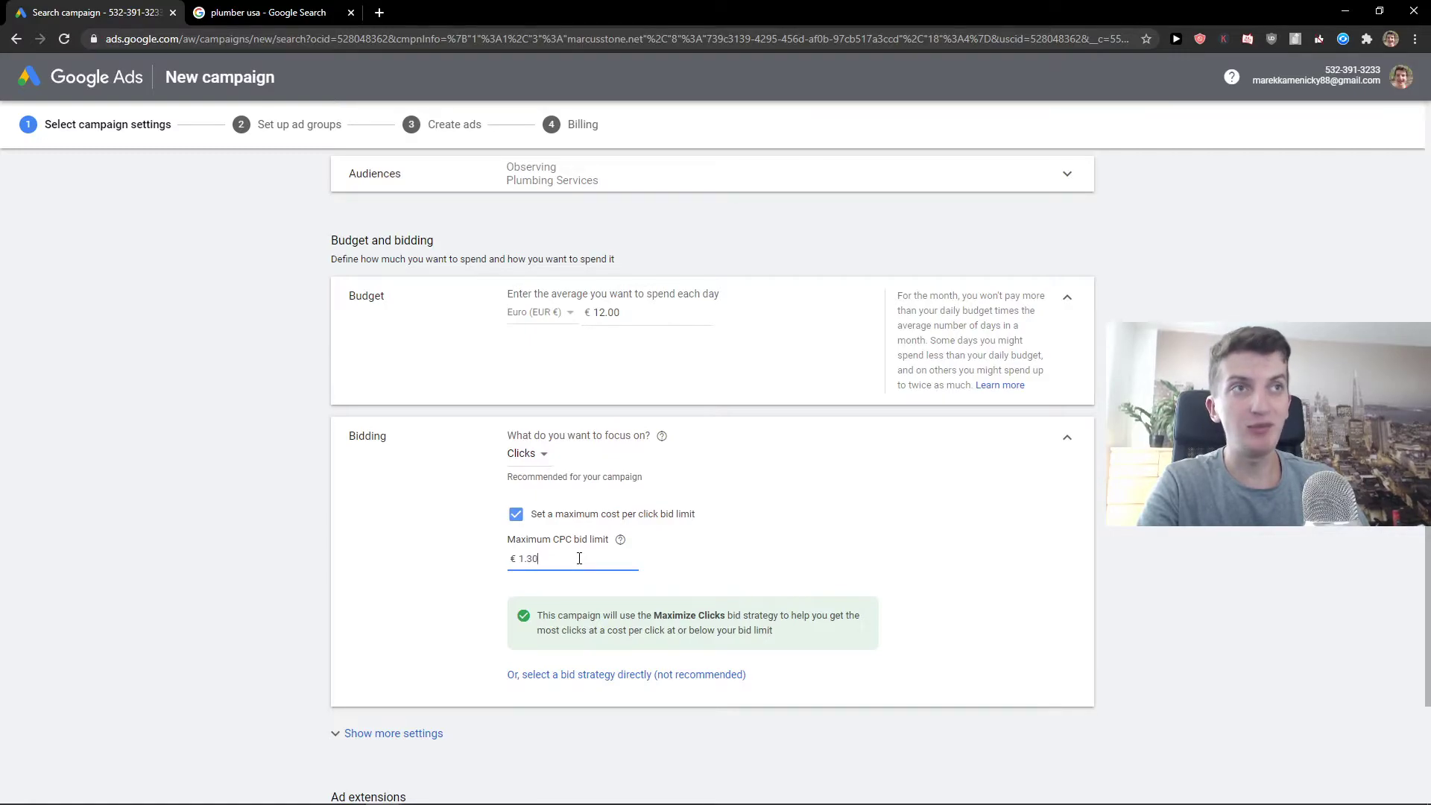
{"action": "left_click", "coordinate": [269, 12]}
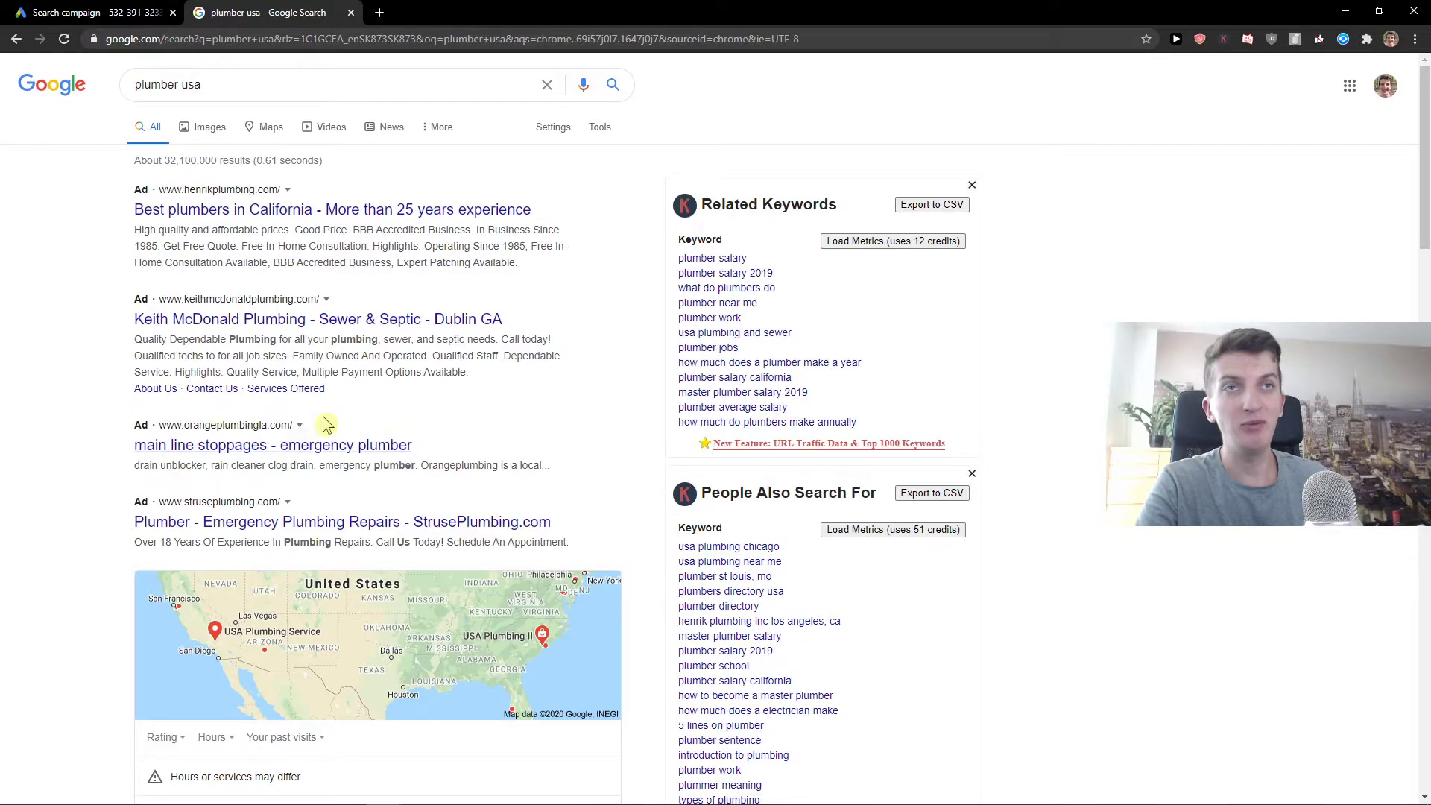
- Highlight a competitor's plumbing ad headline in the plumber usa results
{"action": "left_click_drag", "start_coordinate": [128, 445], "coordinate": [447, 450]}
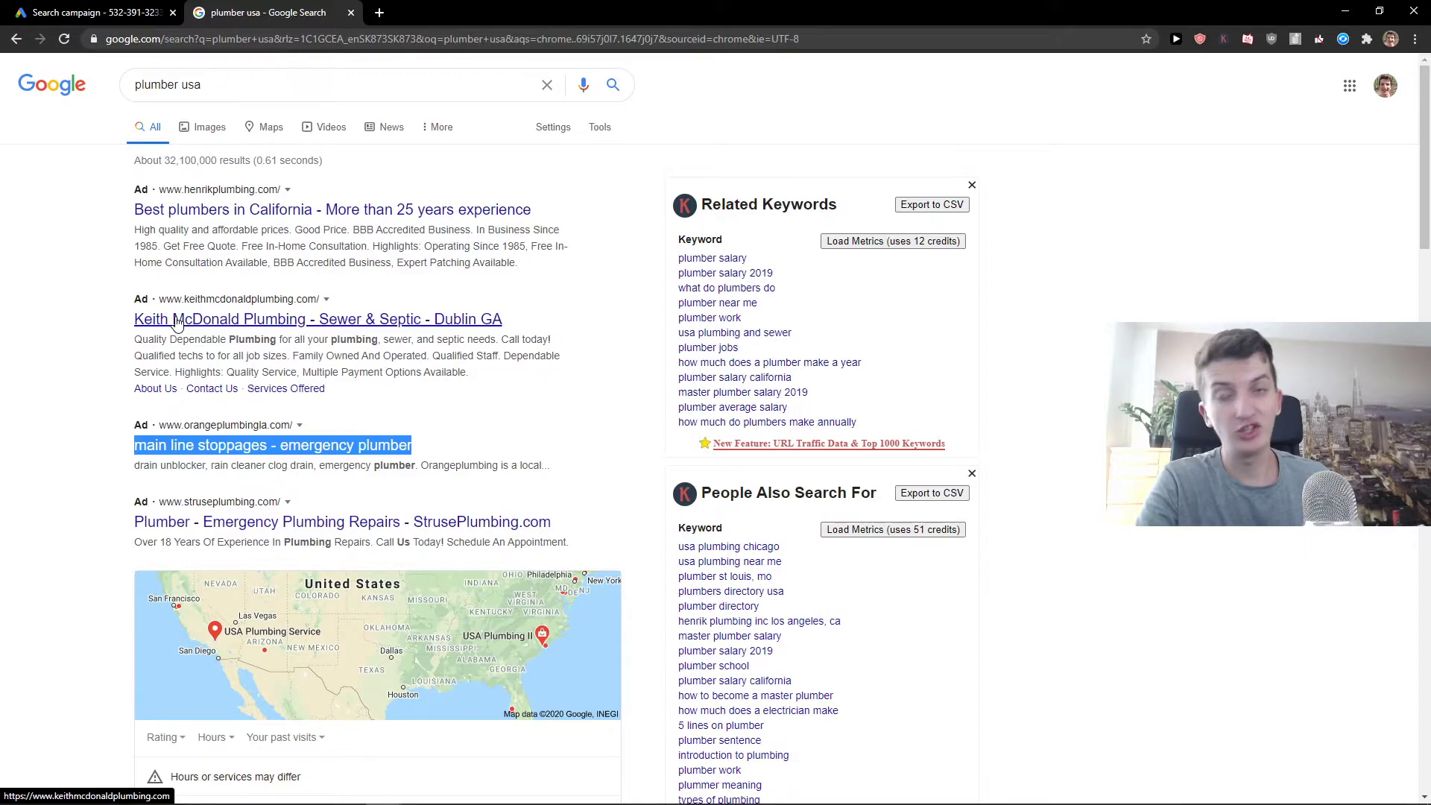
- Back in Google Ads, expand the additional campaign settings and open Ad schedule
{"action": "left_click", "coordinate": [111, 13]}
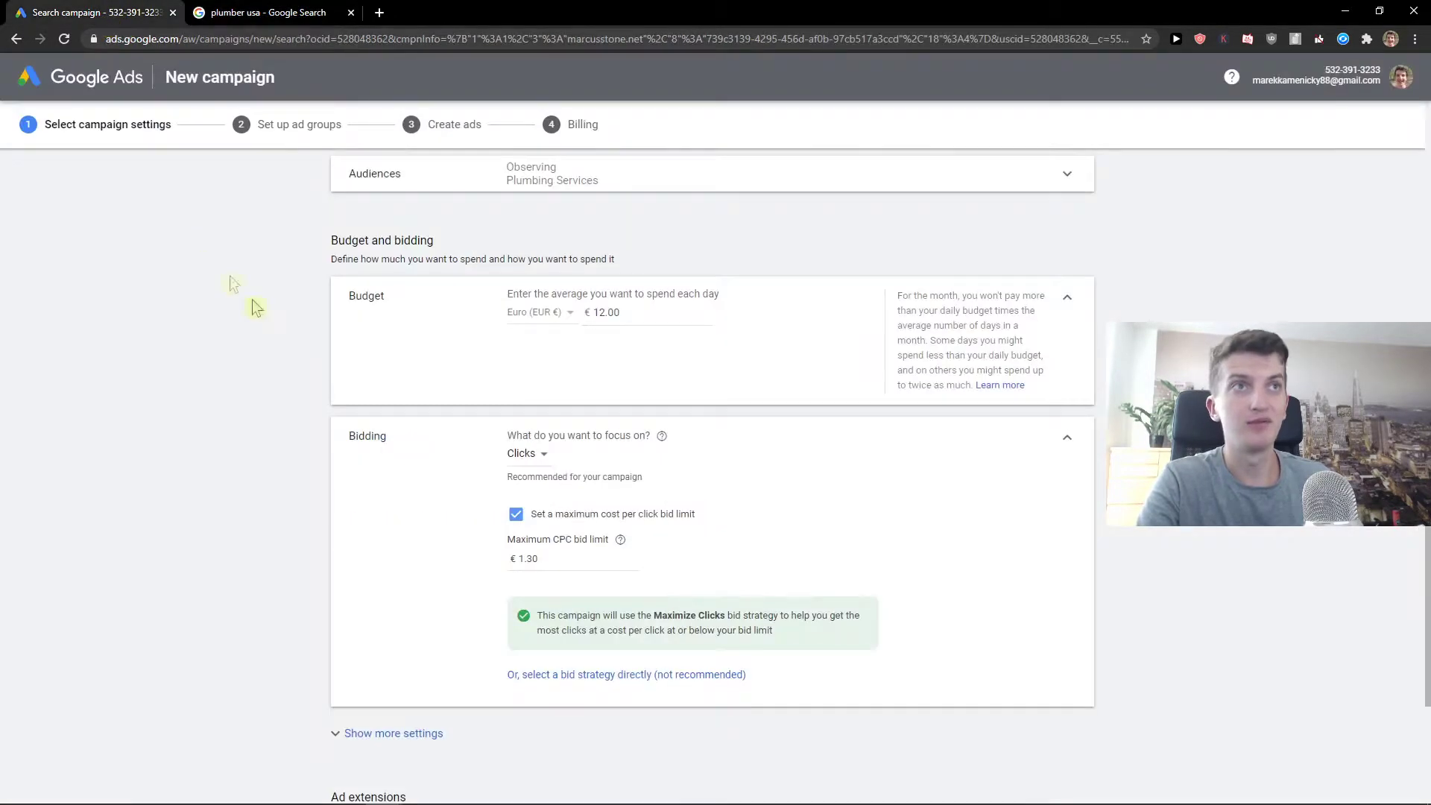
{"action": "scroll", "coordinate": [523, 572], "scroll_direction": "down", "scroll_amount": 1}
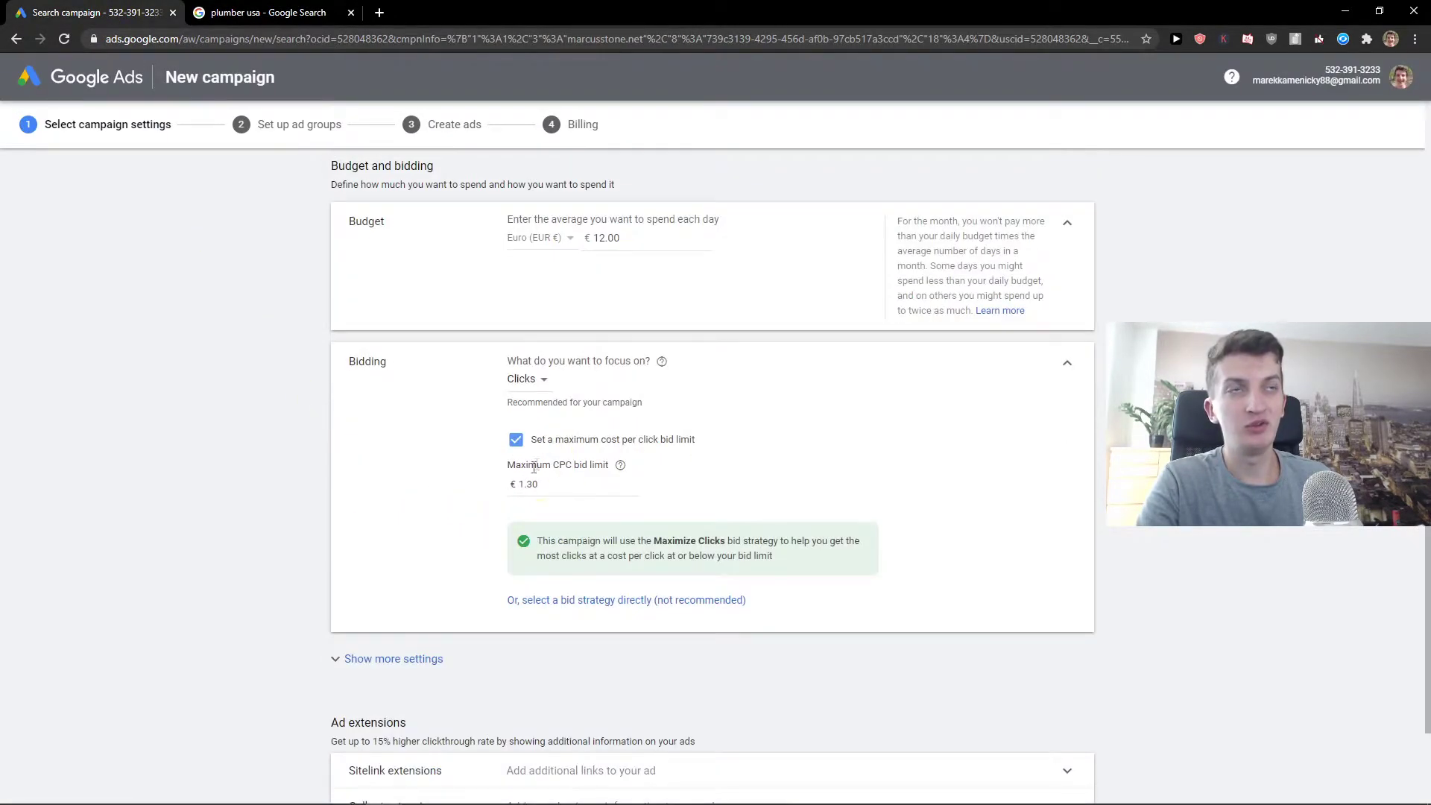
{"action": "left_click_drag", "start_coordinate": [564, 484], "coordinate": [482, 488]}
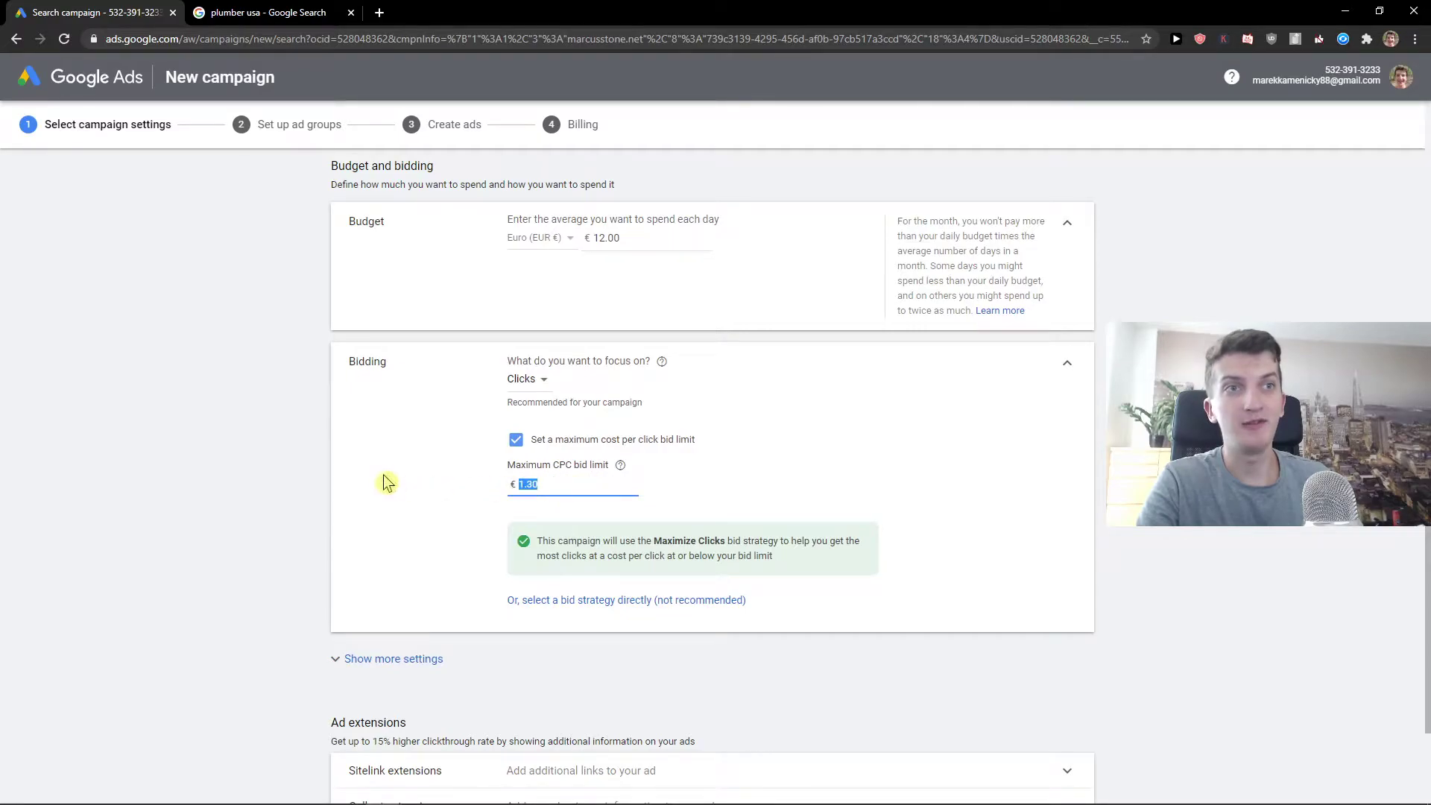
{"action": "scroll", "coordinate": [384, 483], "scroll_direction": "down", "scroll_amount": 1}
{"action": "left_click", "coordinate": [350, 586]}
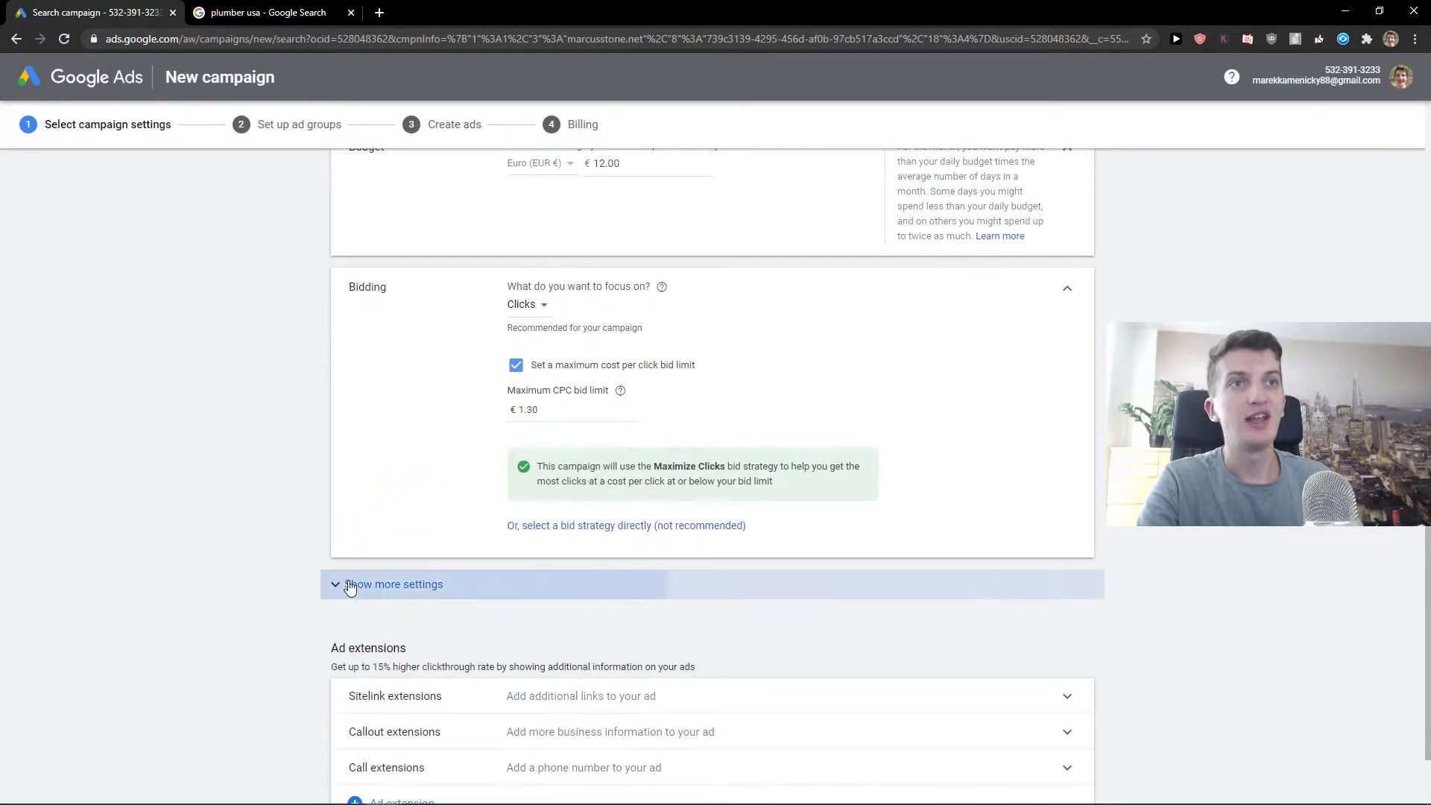
{"action": "scroll", "coordinate": [264, 532], "scroll_direction": "down", "scroll_amount": 1}
{"action": "scroll", "coordinate": [265, 532], "scroll_direction": "down", "scroll_amount": 1}
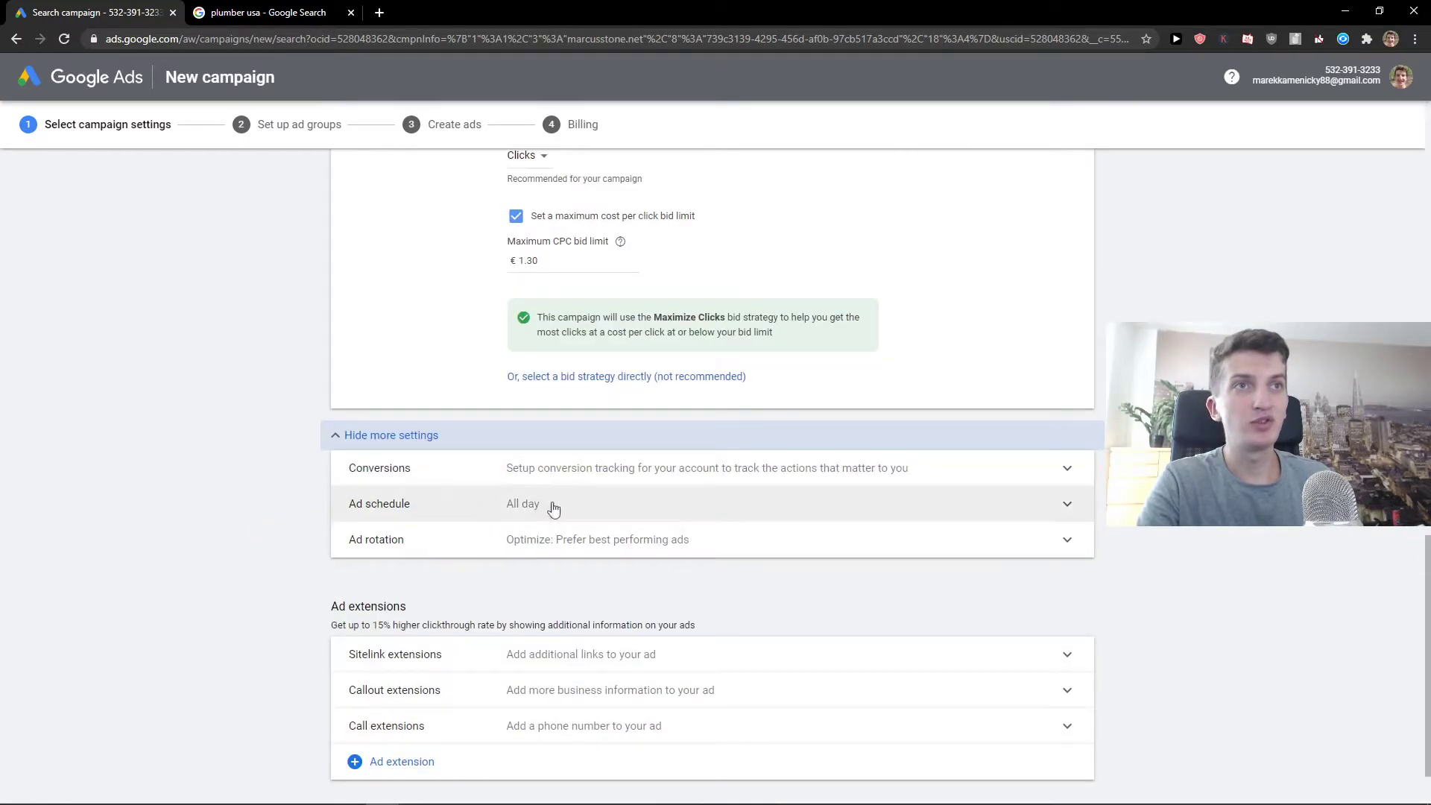
{"action": "left_click", "coordinate": [488, 507]}
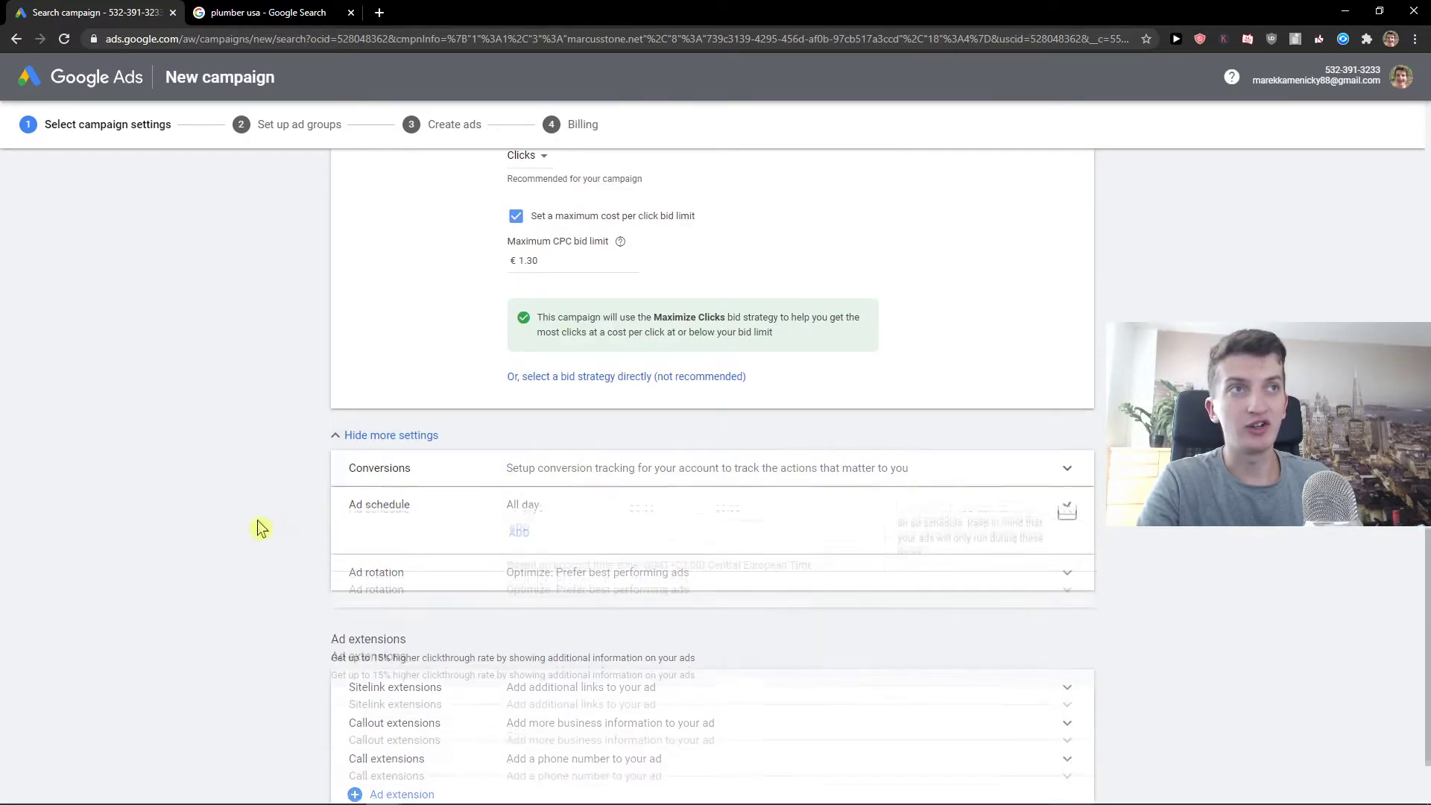
- Schedule the ads for Saturdays - Sundays and collapse the additional settings
{"action": "scroll", "coordinate": [255, 528], "scroll_direction": "down", "scroll_amount": 1}
{"action": "left_click", "coordinate": [574, 447]}
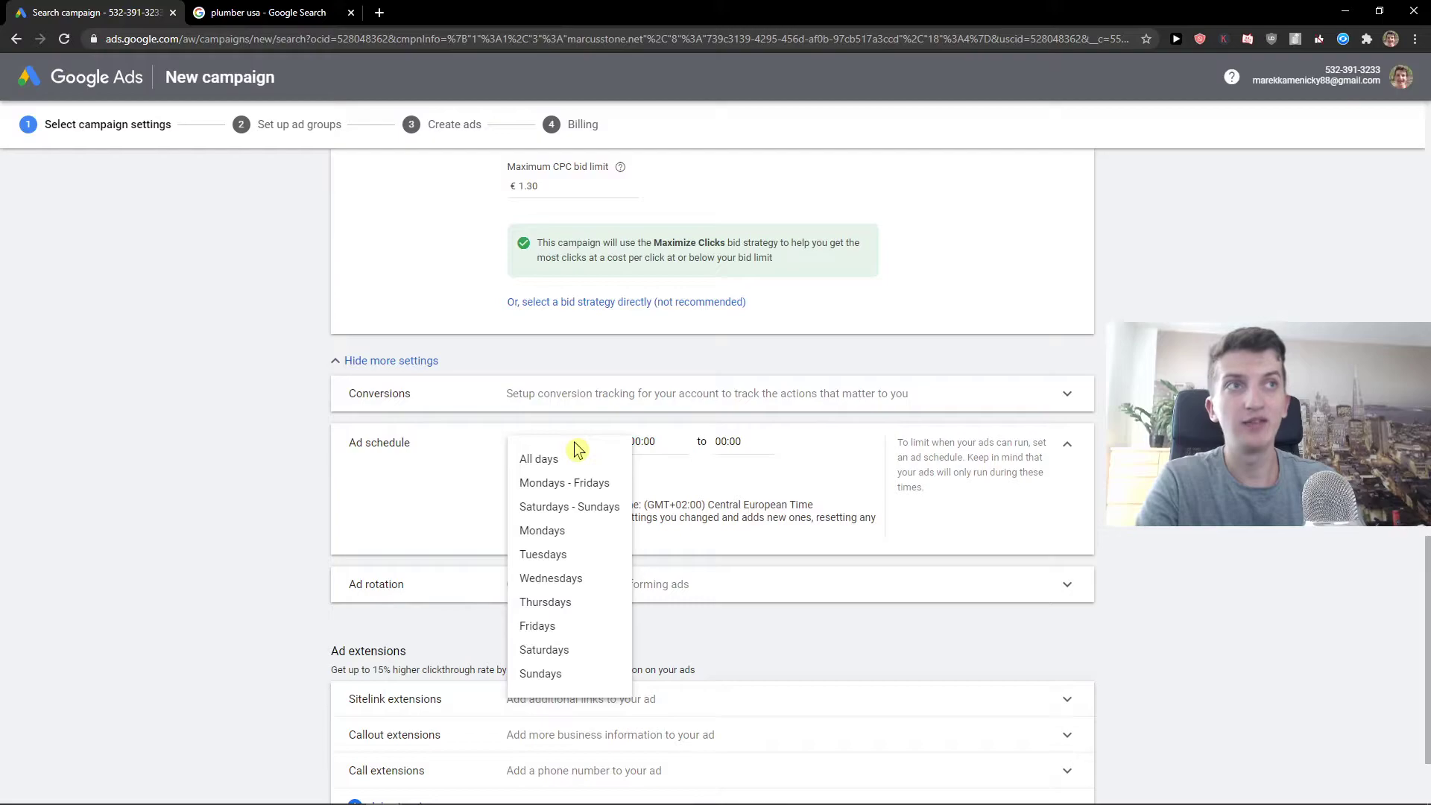
{"action": "left_click", "coordinate": [566, 515]}
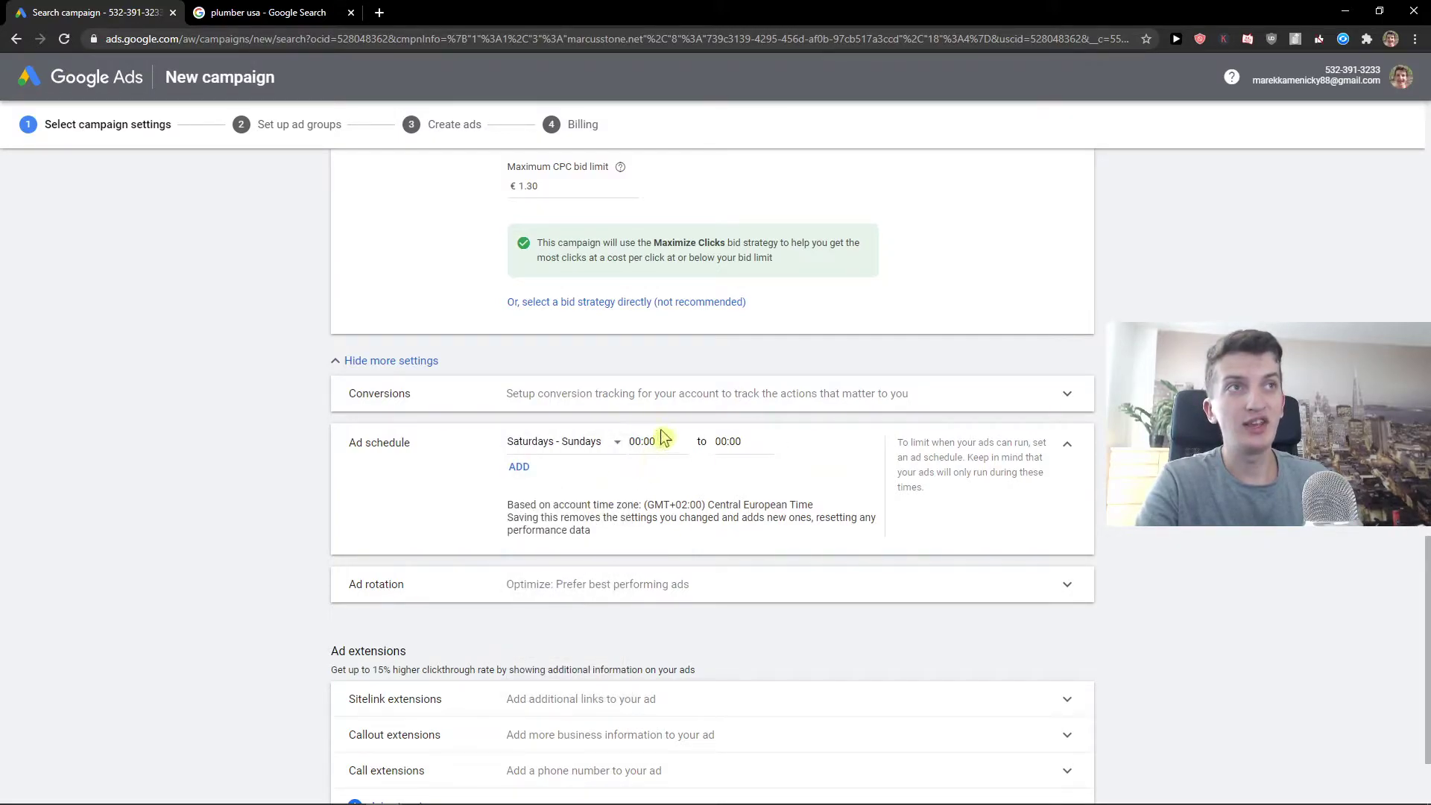
{"action": "left_click", "coordinate": [641, 441]}
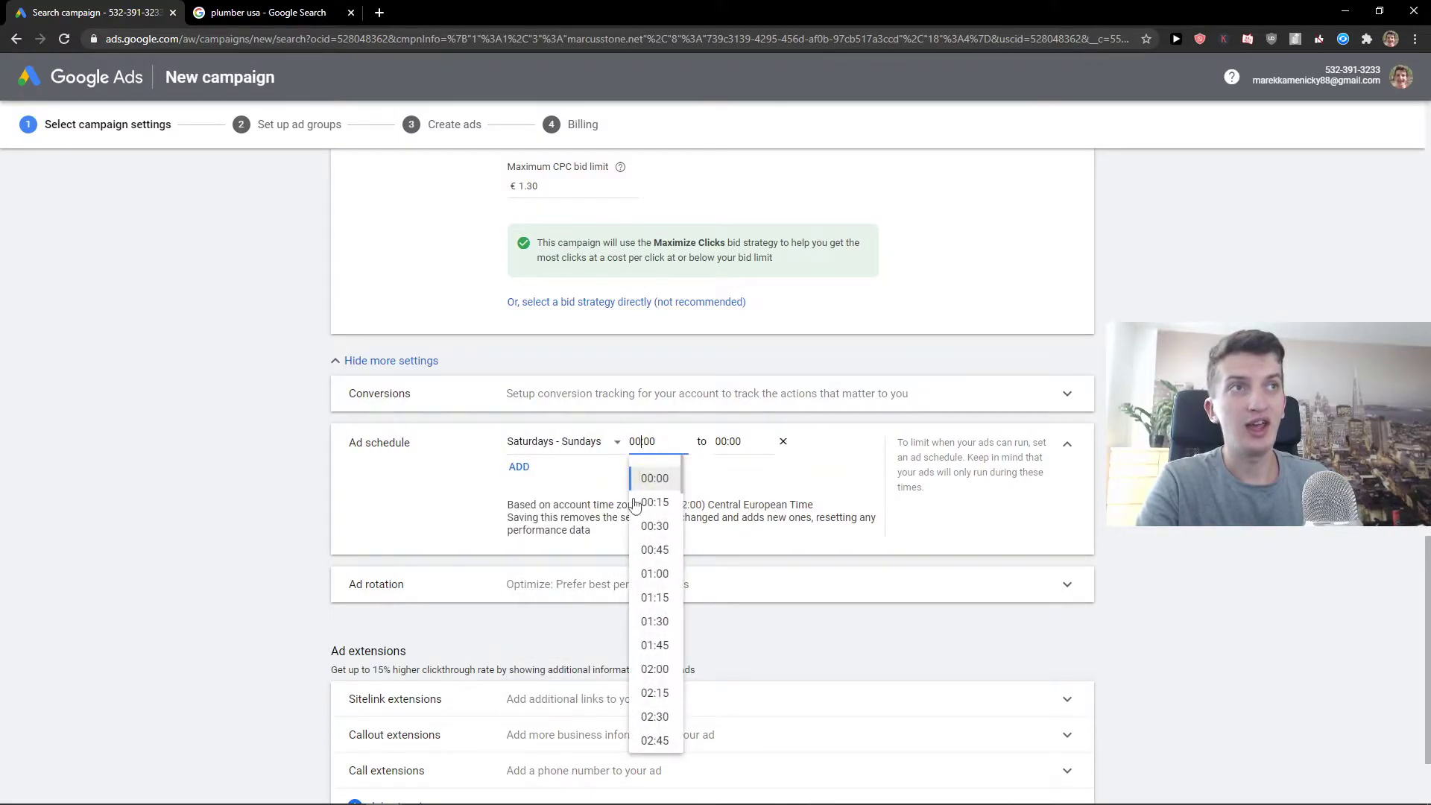
{"action": "left_click", "coordinate": [583, 453]}
{"action": "left_click", "coordinate": [472, 460]}
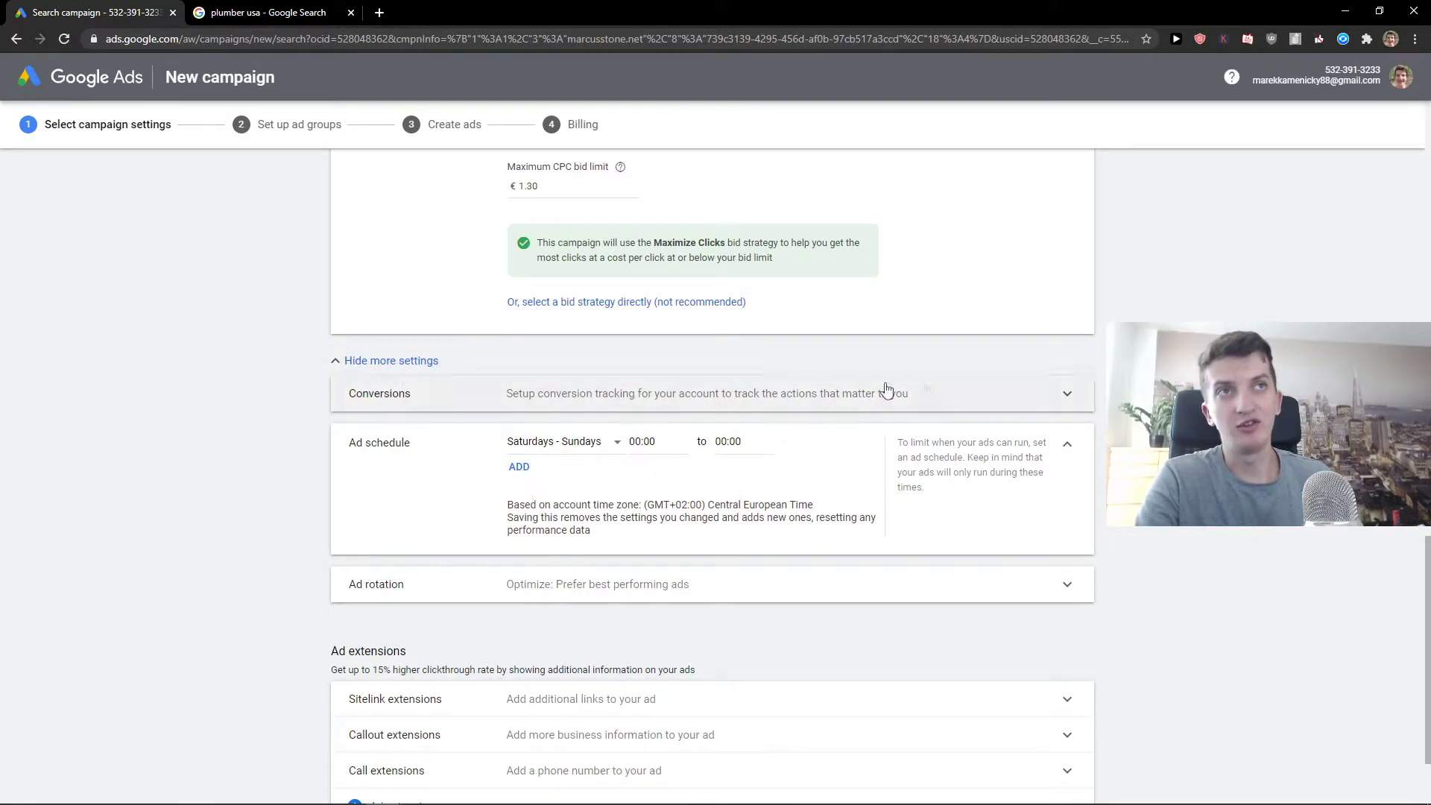
{"action": "left_click", "coordinate": [380, 360]}
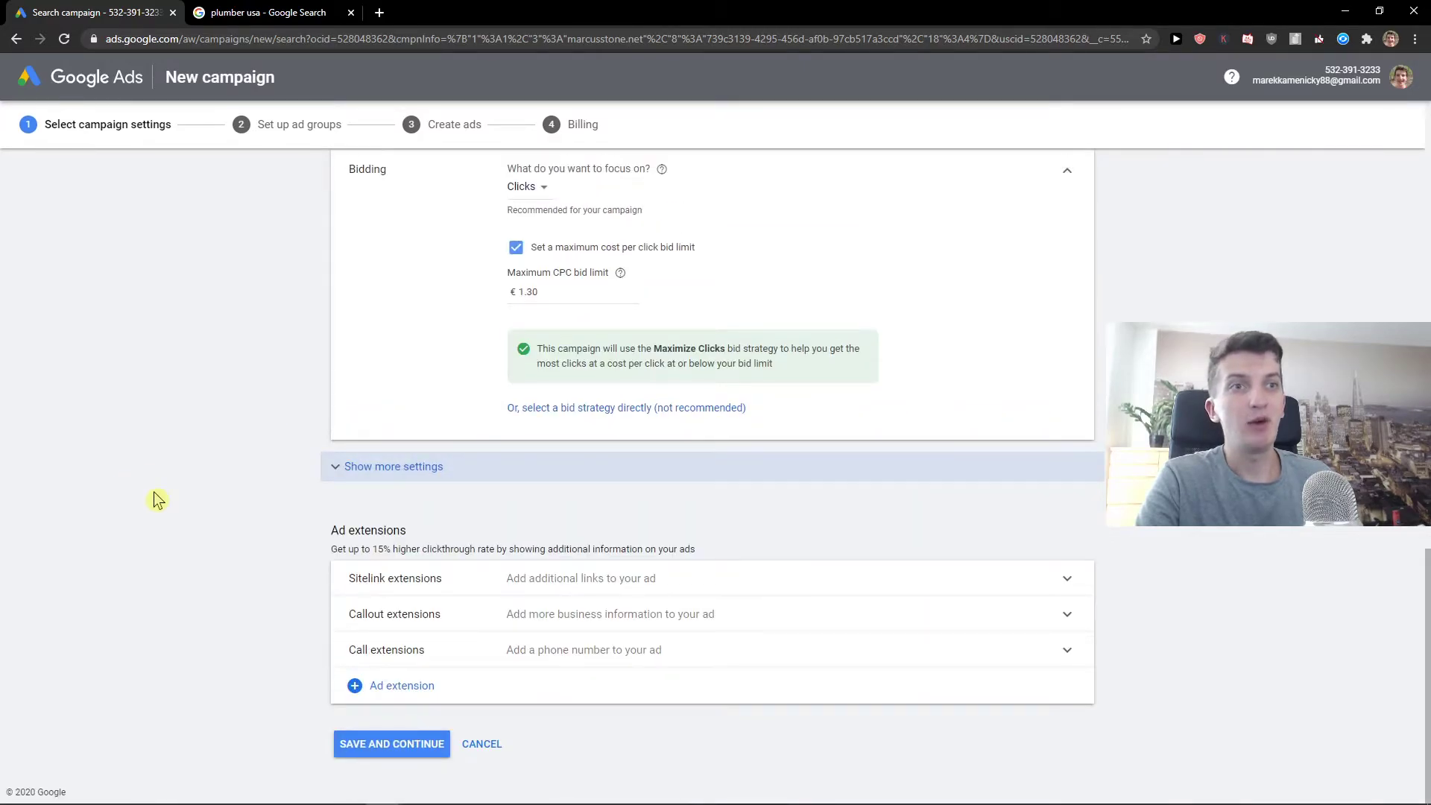
- Save the campaign settings and rename the ad group to 'Plumber Add'
{"action": "left_click", "coordinate": [379, 745]}
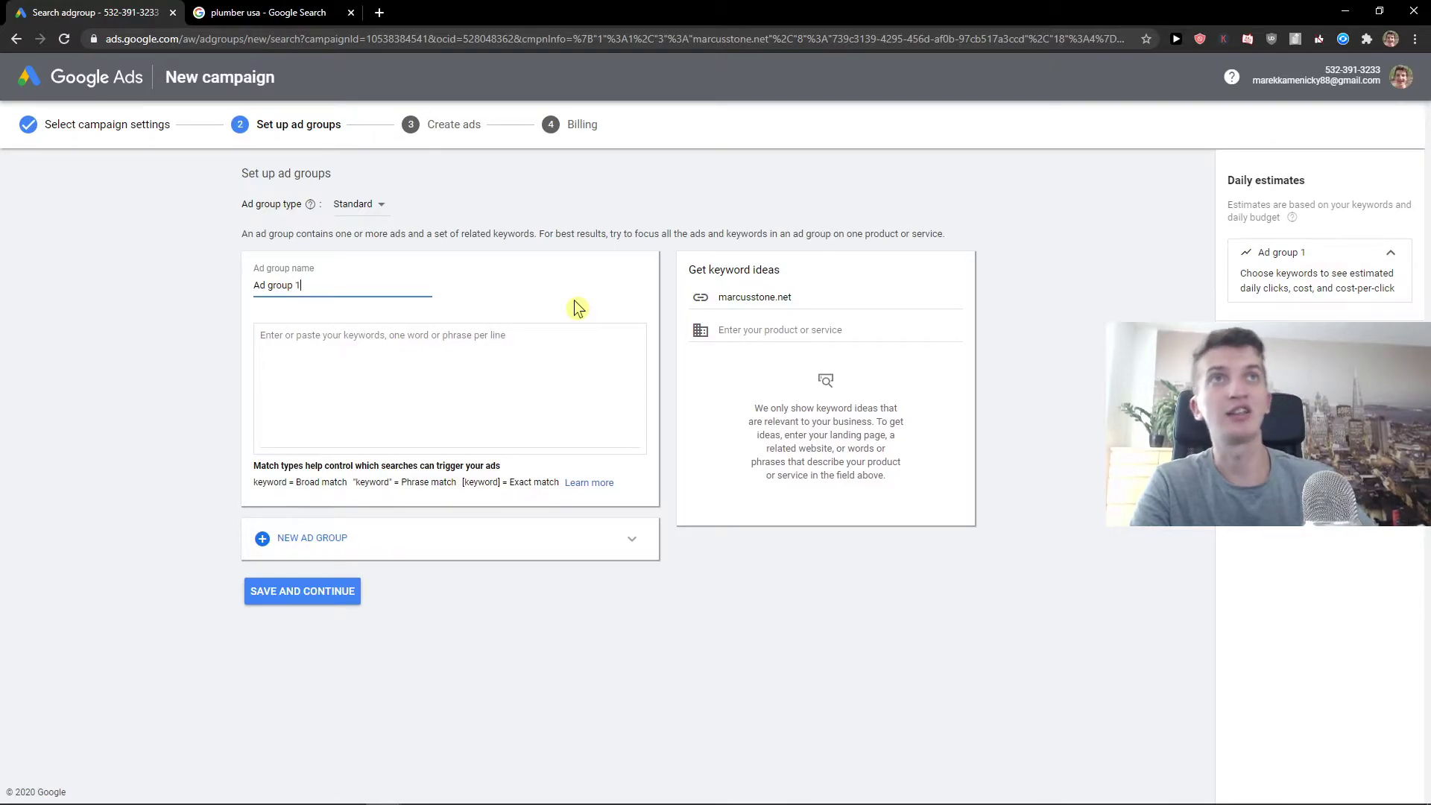
{"action": "left_click", "coordinate": [388, 212]}
{"action": "left_click", "coordinate": [381, 220]}
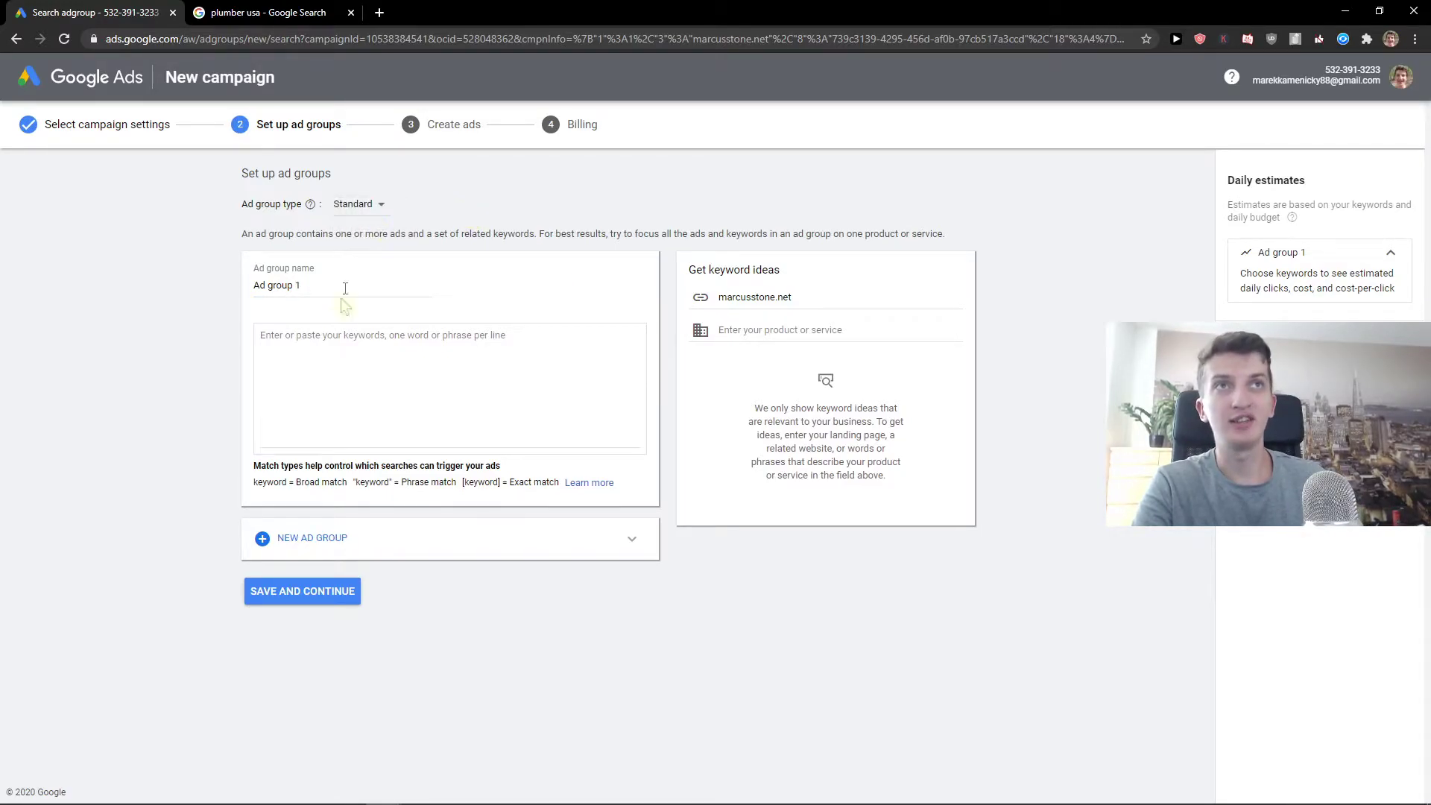
{"action": "left_click", "coordinate": [310, 289]}
{"action": "triple_click", "coordinate": [310, 288]}
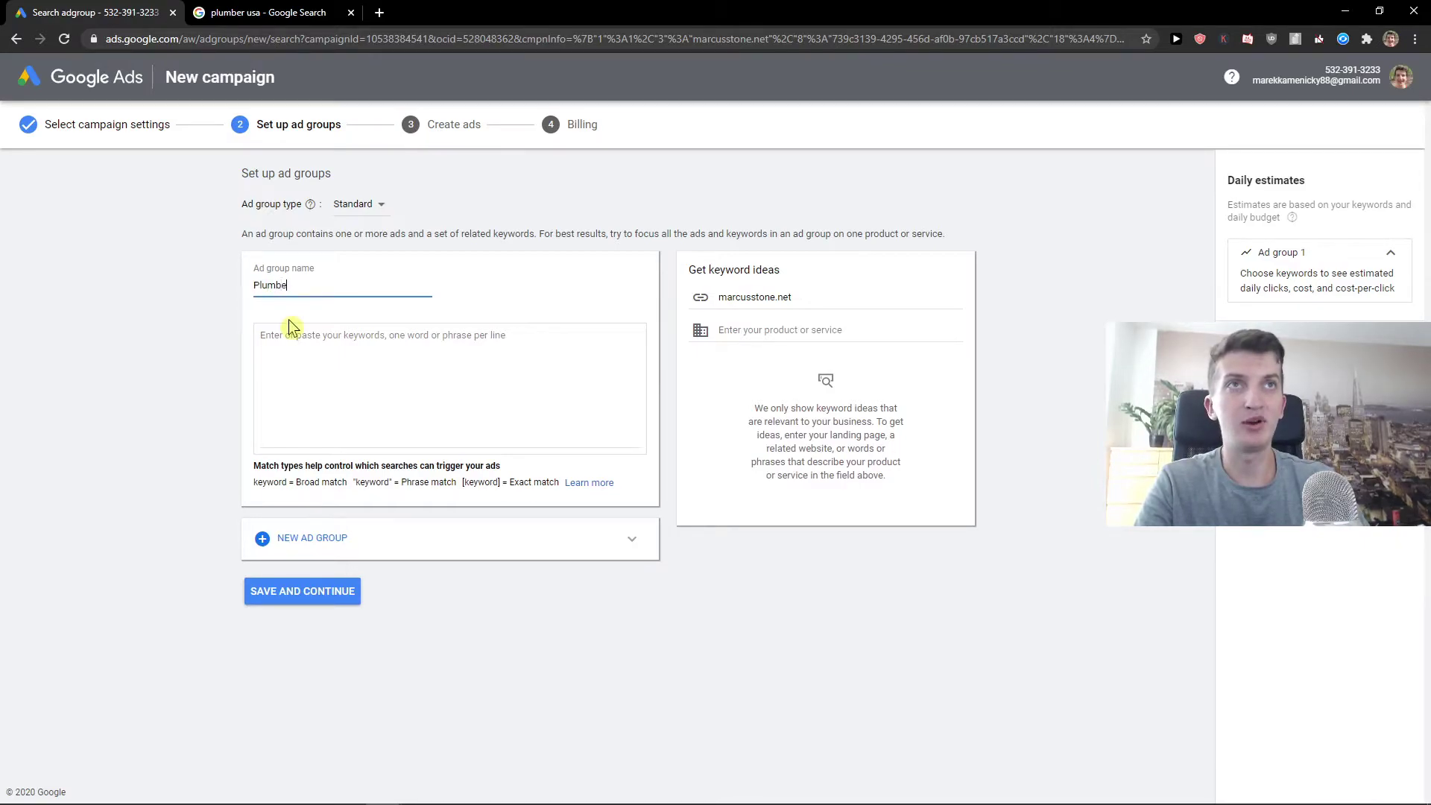
{"action": "type", "text": "Plumber Add"}
{"action": "key", "text": "Tab"}
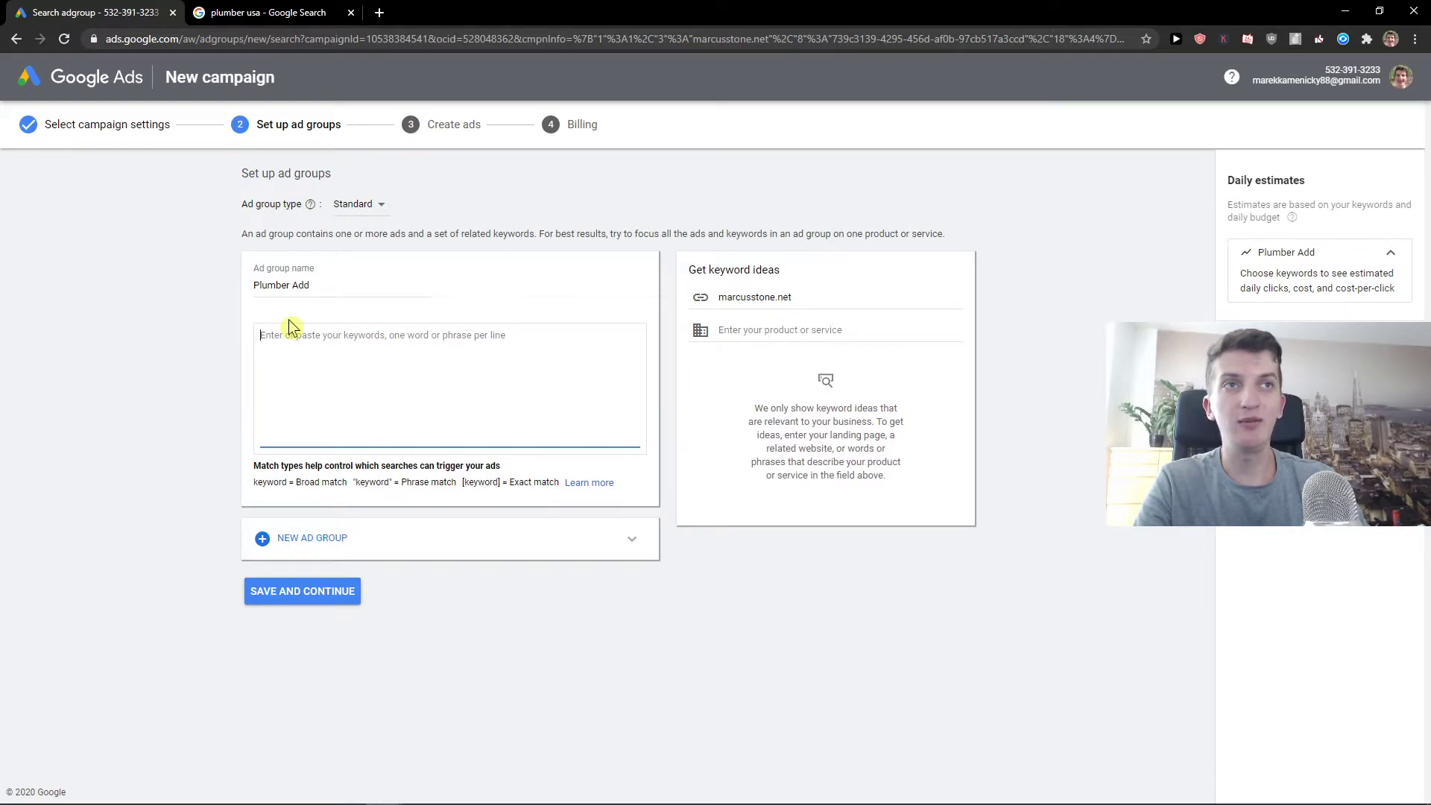
- Highlight the phrase match notation example and open its keyword match types help article
{"action": "left_click_drag", "start_coordinate": [352, 482], "coordinate": [456, 483]}
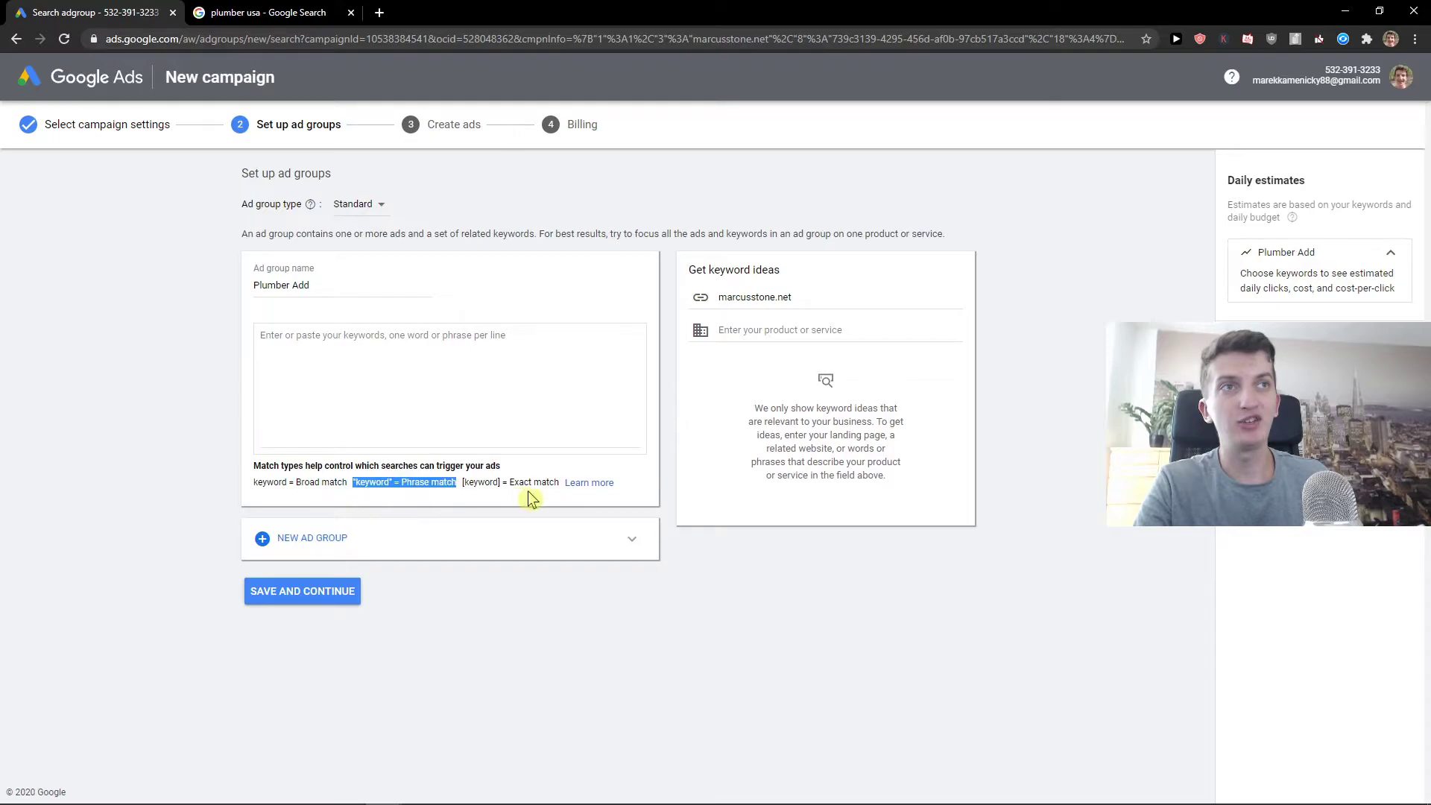
{"action": "left_click", "coordinate": [490, 482]}
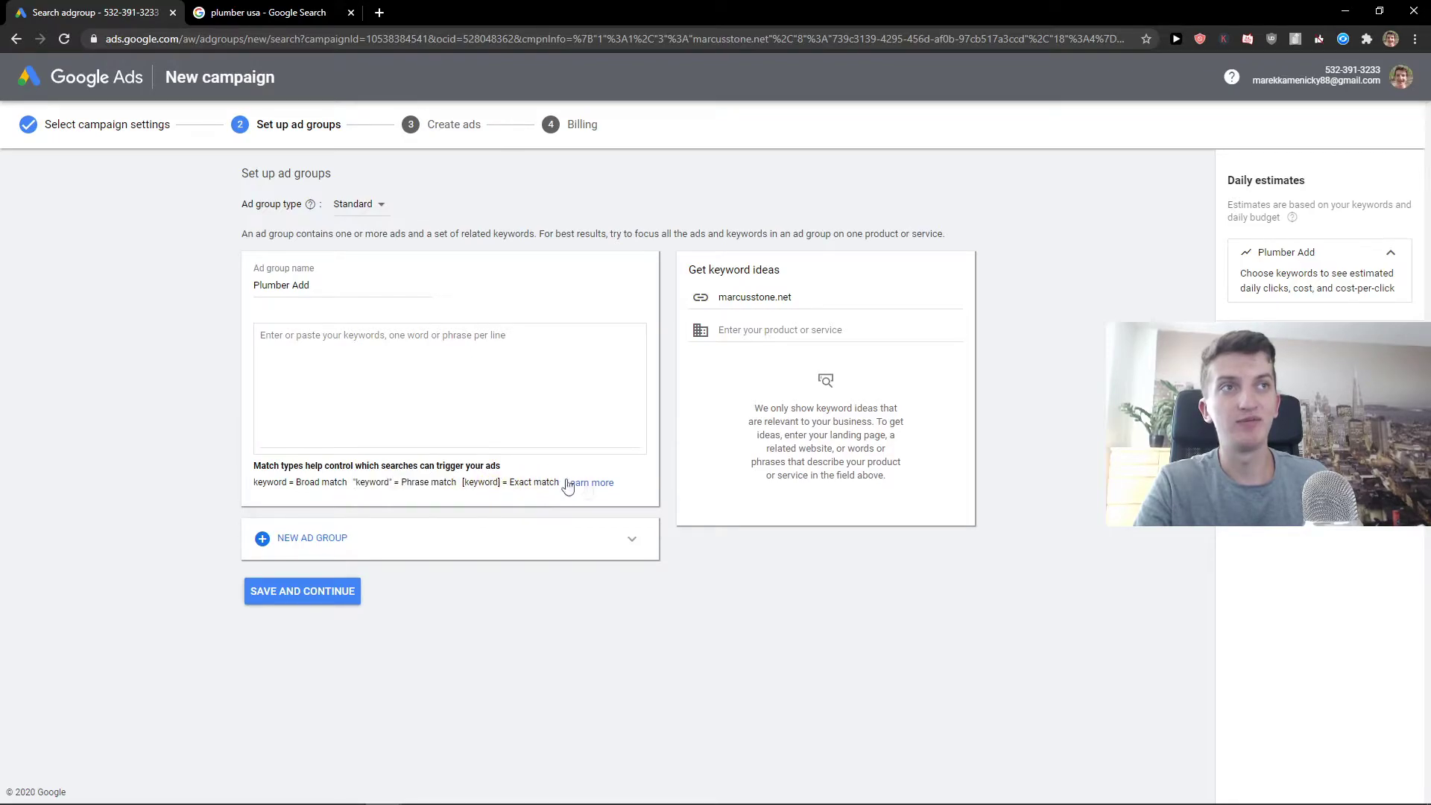
{"action": "left_click", "coordinate": [612, 489]}
- Read the negative keywords section, highlighting '-baseball hats', then return to Google Ads keyword entry
{"action": "left_click", "coordinate": [339, 13]}
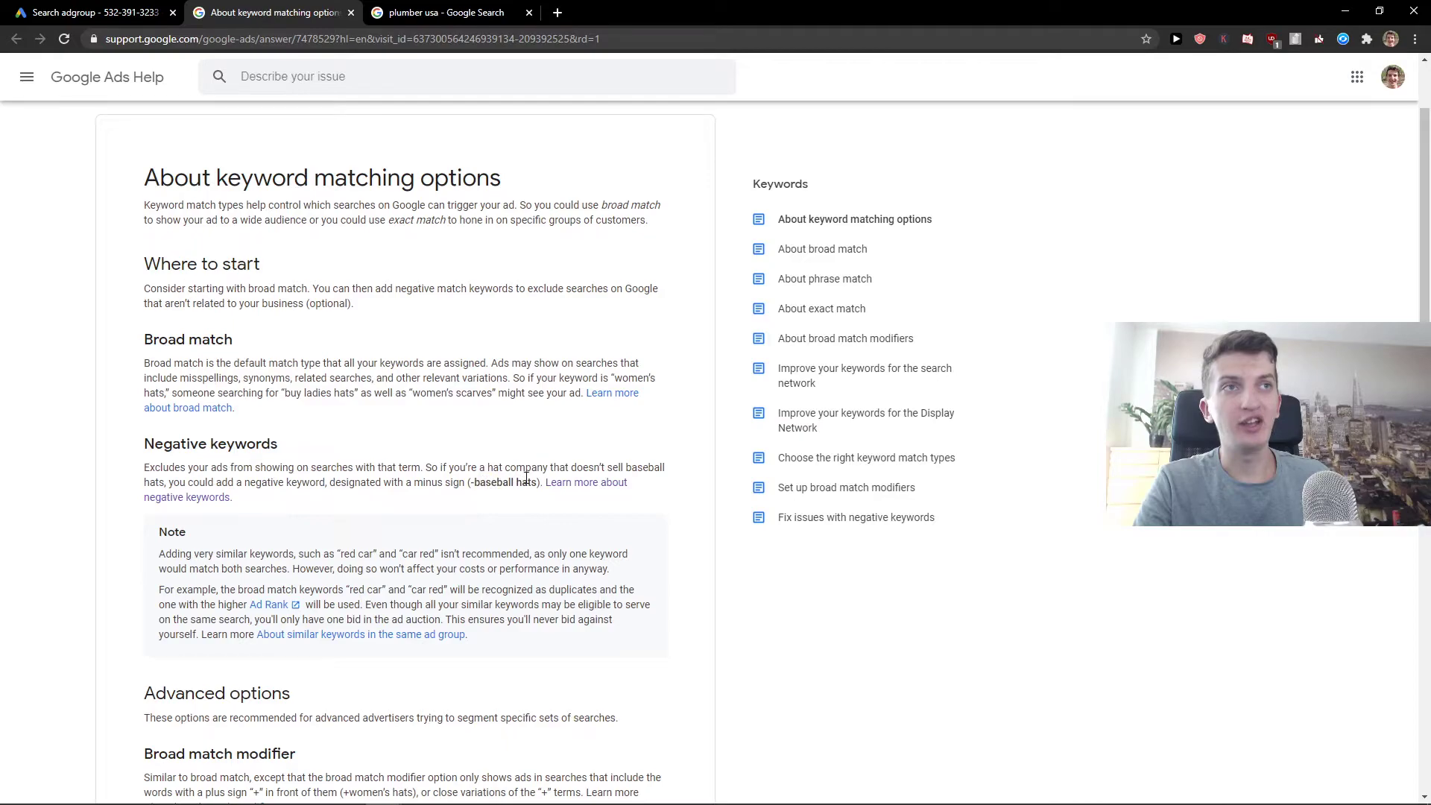
{"action": "left_click_drag", "start_coordinate": [538, 482], "coordinate": [474, 483]}
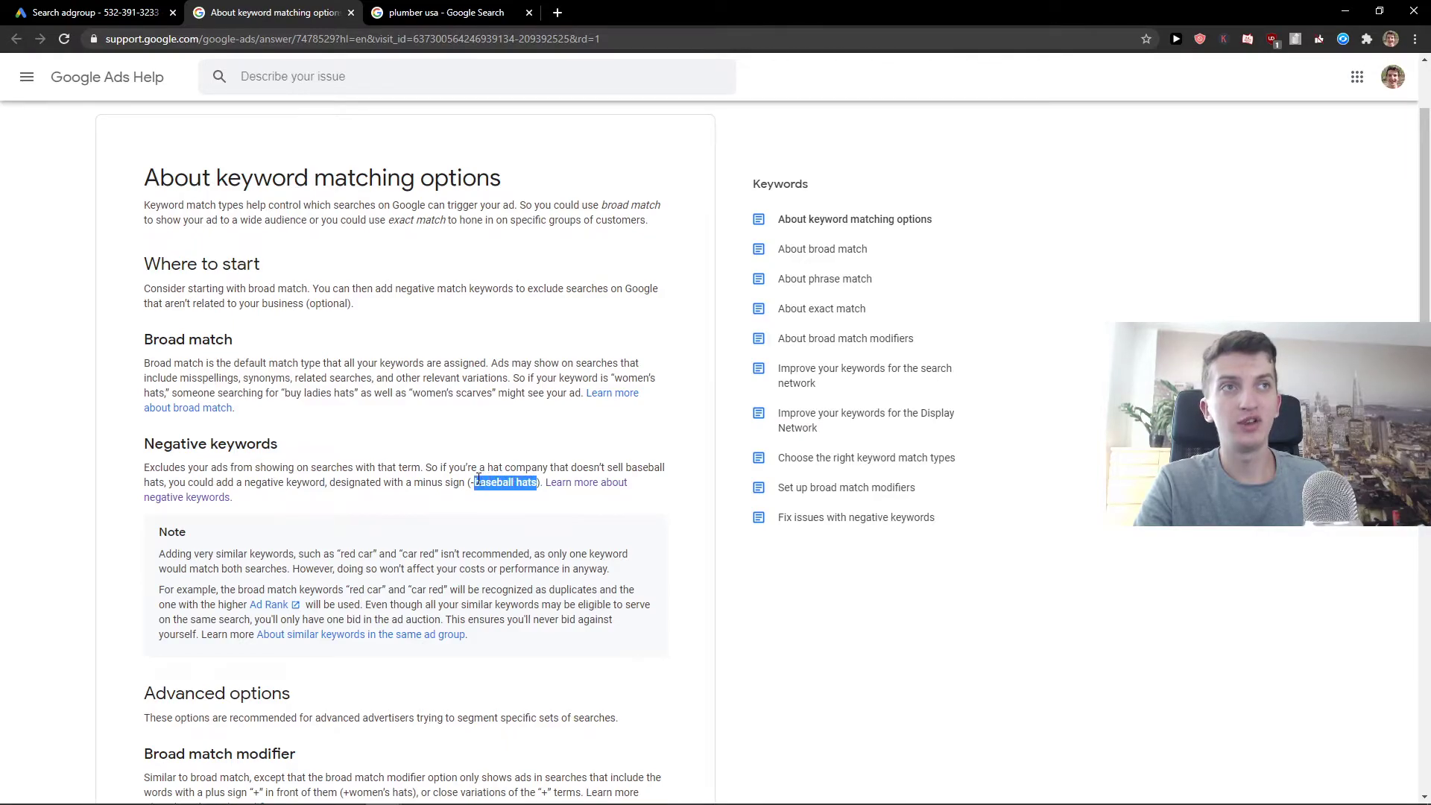
{"action": "key", "text": "ctrl+shift+Tab"}
{"action": "left_click", "coordinate": [372, 344]}
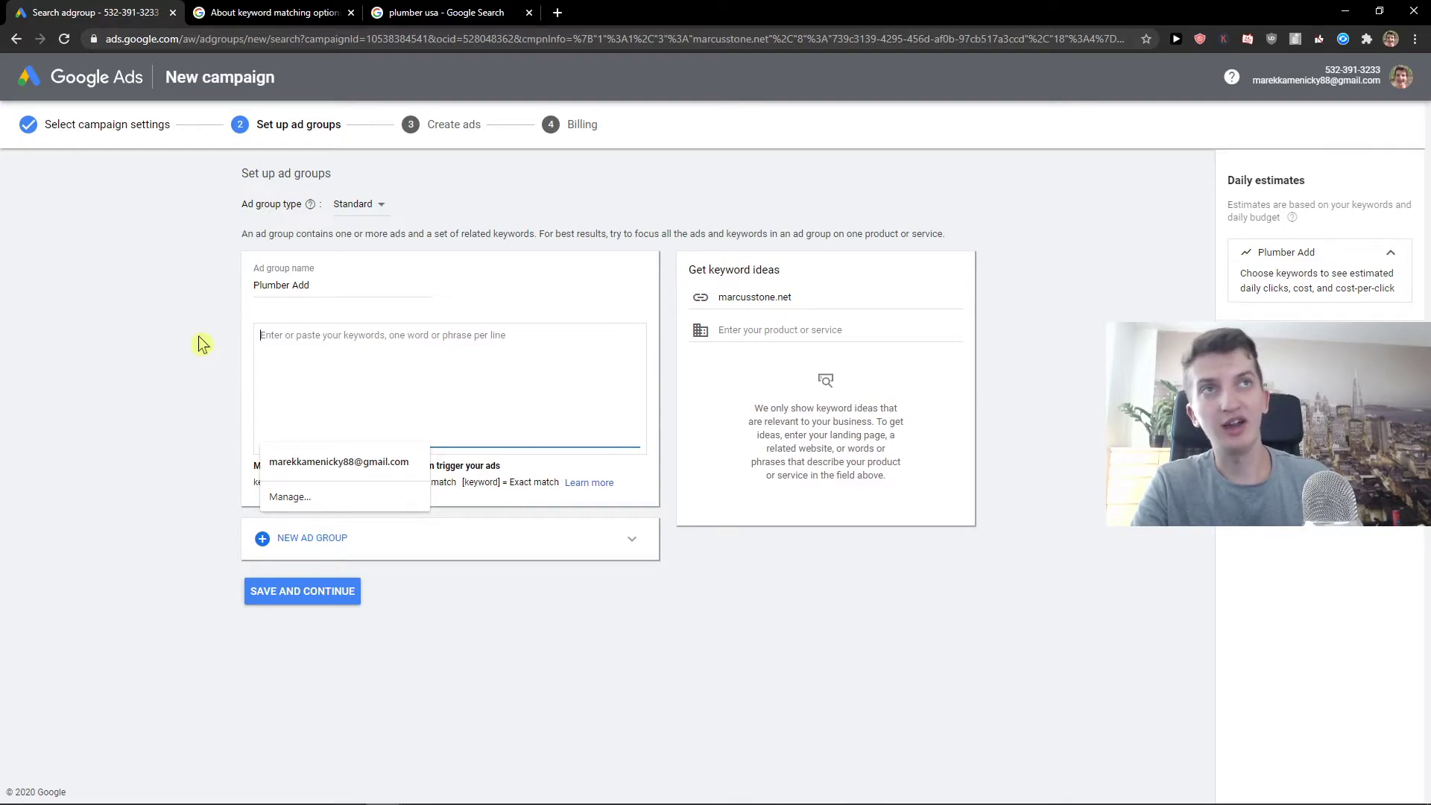
- Begin the ad group's keyword list with Plumber In USA
{"action": "left_click", "coordinate": [224, 342]}
{"action": "left_click", "coordinate": [277, 331]}
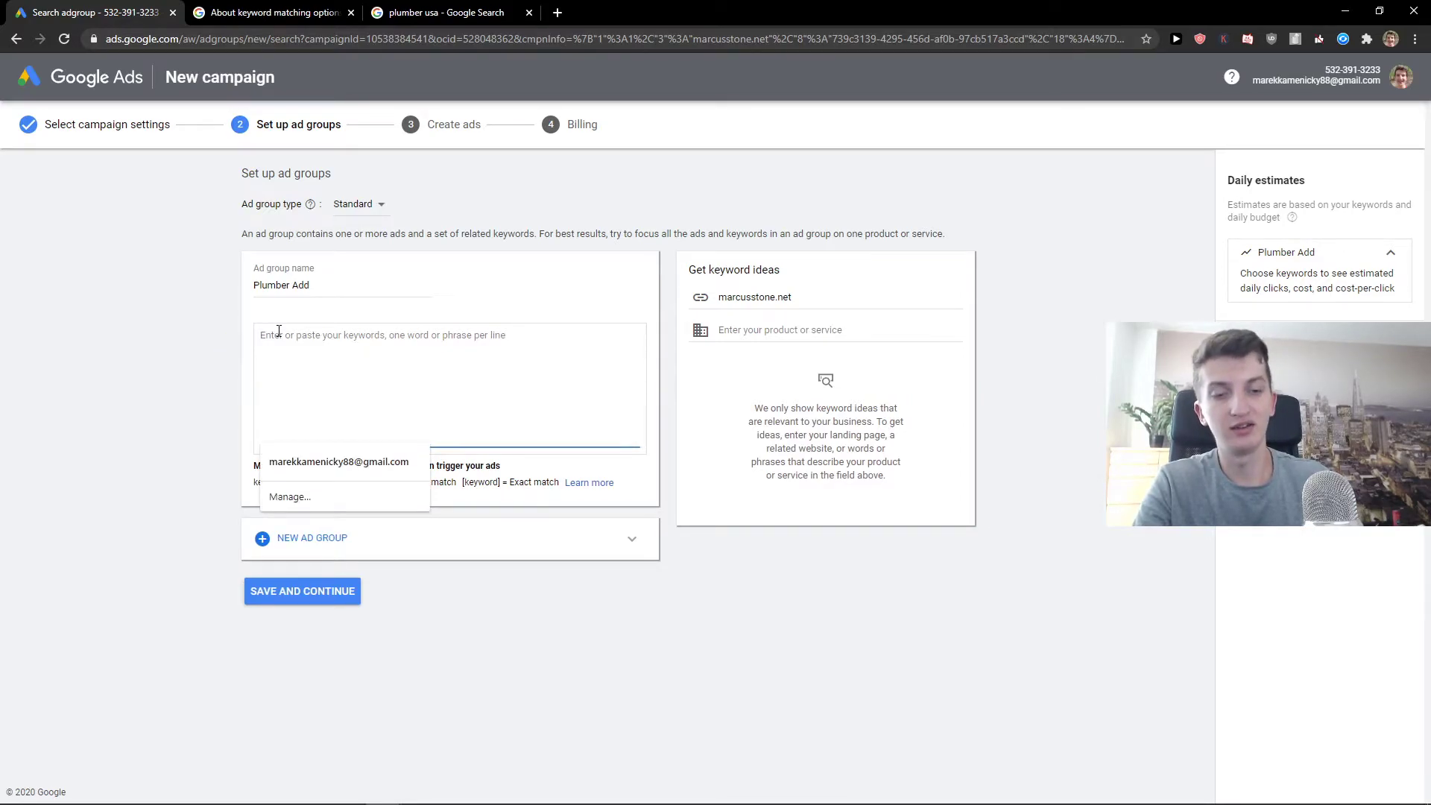
{"action": "type", "text": "p"}
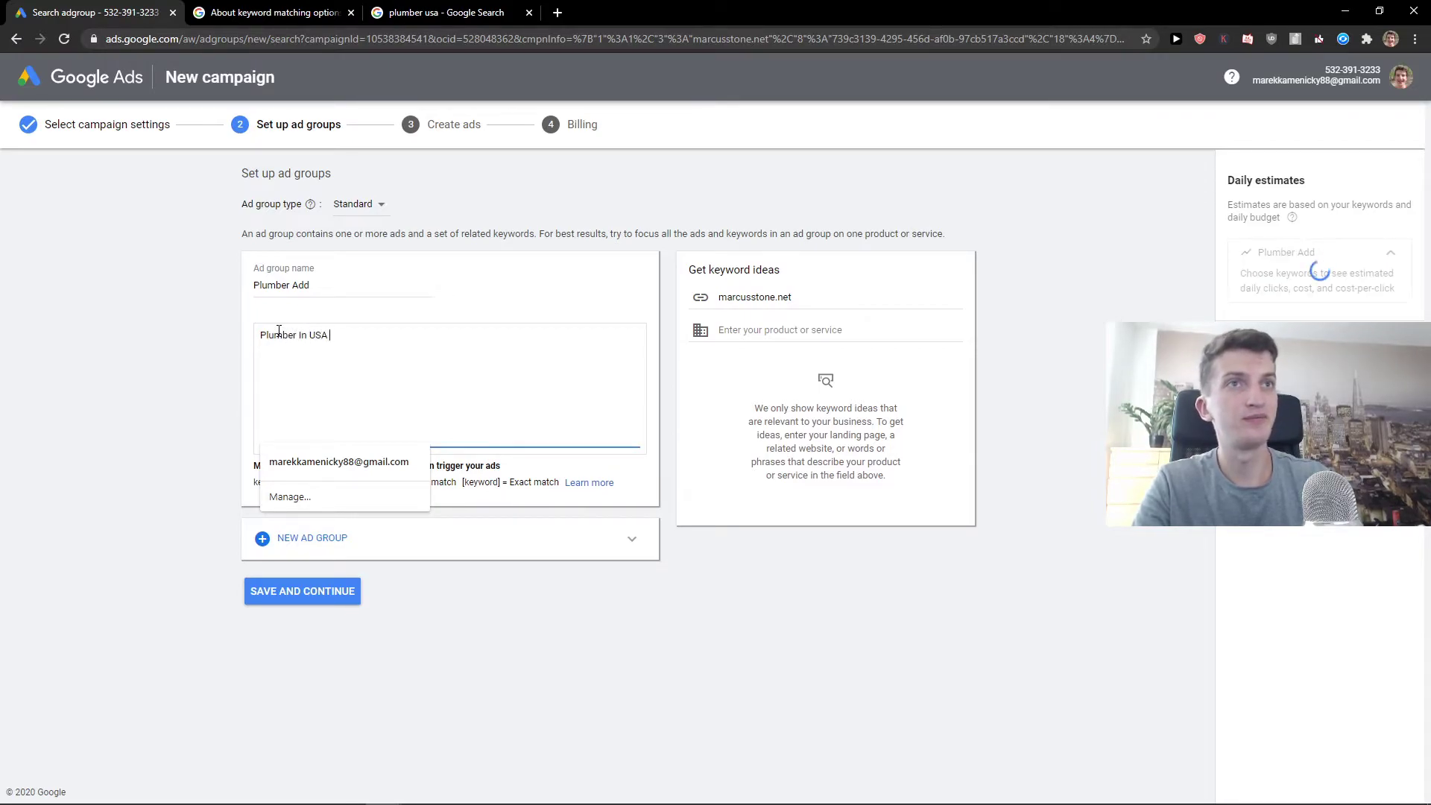
{"action": "left_click", "coordinate": [216, 440]}
{"action": "left_click", "coordinate": [445, 383]}
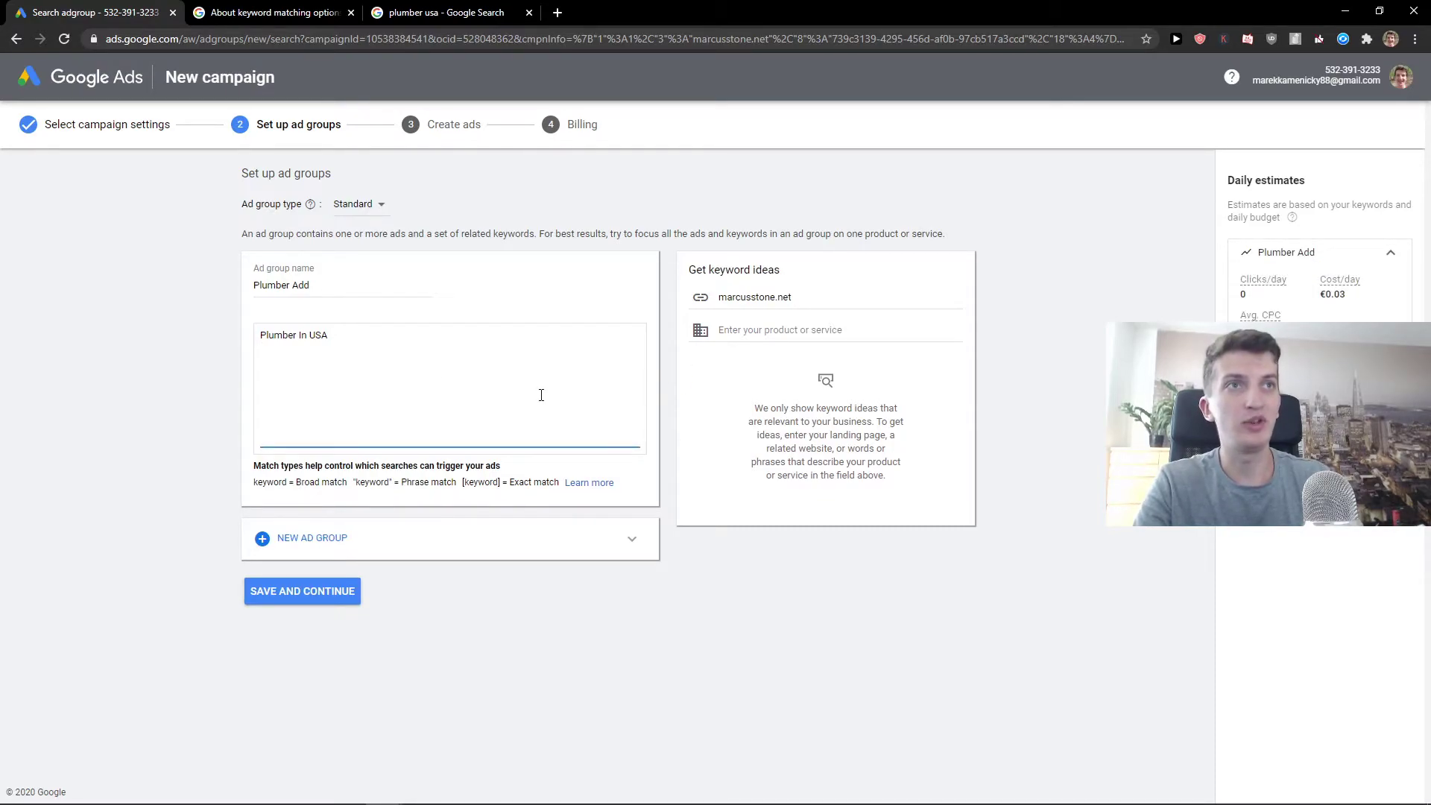
- Add the exact-match keyword [plumber Las Vegas] using the copied [keyword] notation
{"action": "left_click_drag", "start_coordinate": [501, 482], "coordinate": [462, 483]}
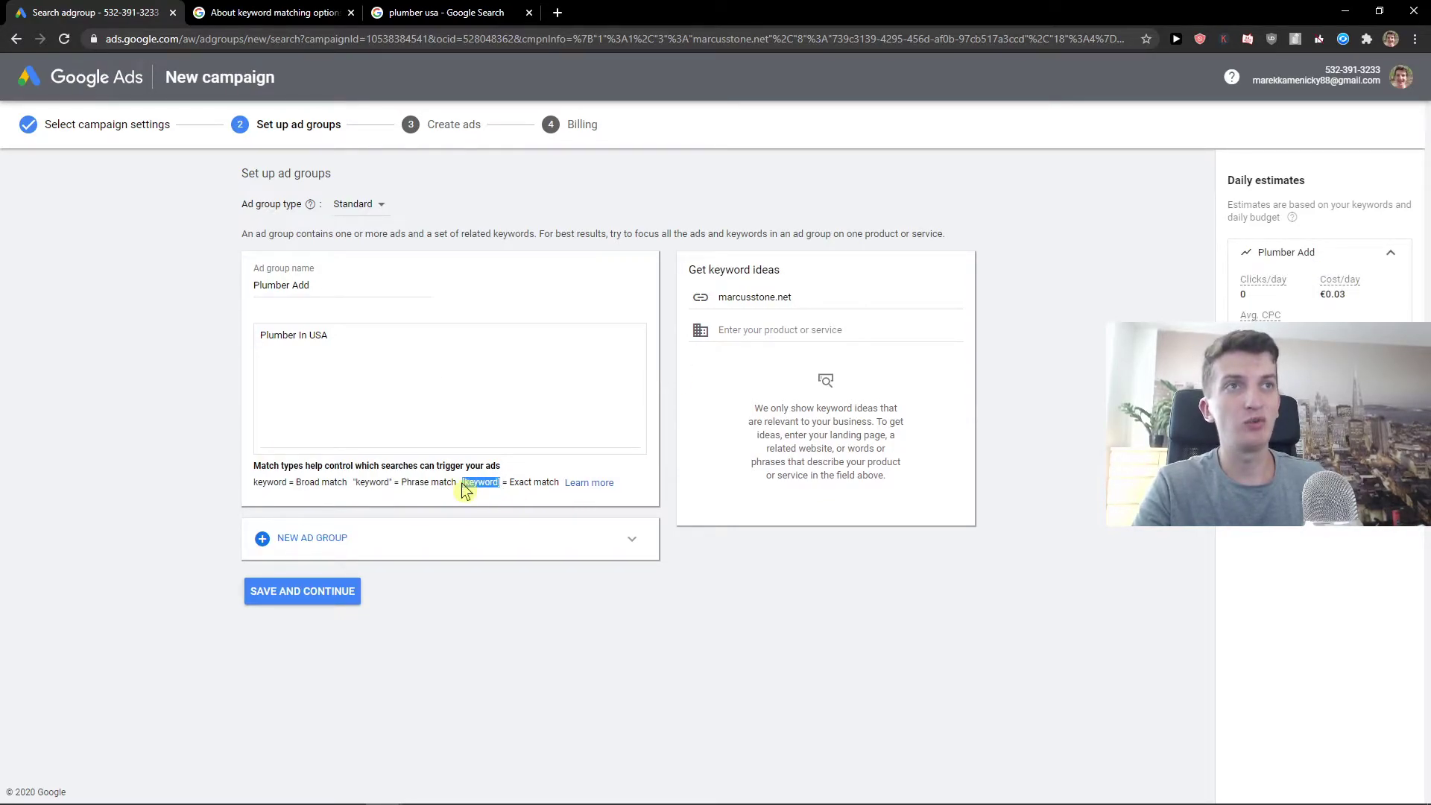
{"action": "key", "text": "ctrl+c"}
{"action": "left_click", "coordinate": [386, 371]}
{"action": "key", "text": "ctrl+v"}
{"action": "left_click_drag", "start_coordinate": [301, 360], "coordinate": [260, 359]}
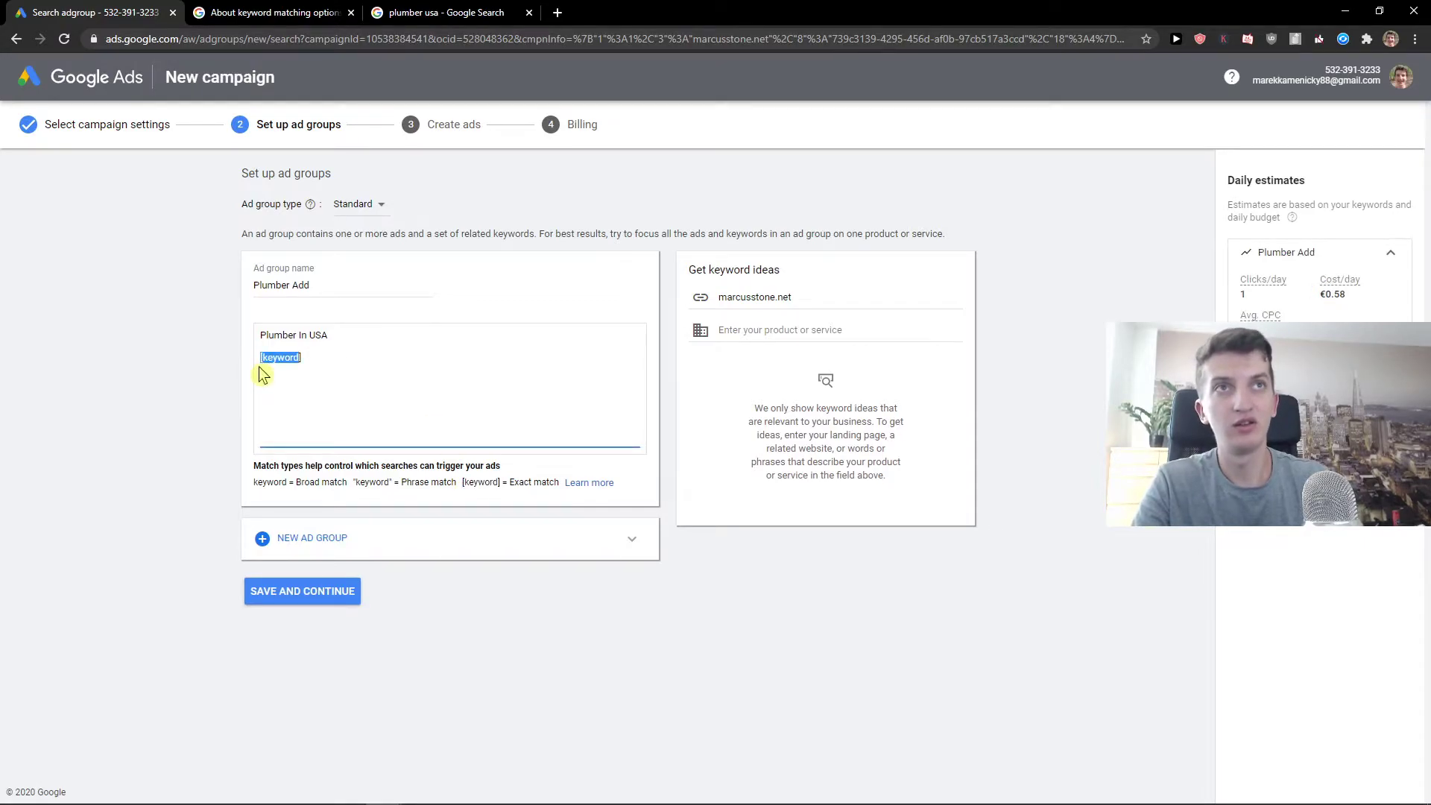
{"action": "key", "text": "BackSpace"}
{"action": "key", "text": "BackSpace"}
{"action": "key", "text": "BackSpace"}
{"action": "key", "text": "BackSpace"}
{"action": "key", "text": "BackSpace"}
{"action": "key", "text": "BackSpace"}
{"action": "key", "text": "BackSpace"}
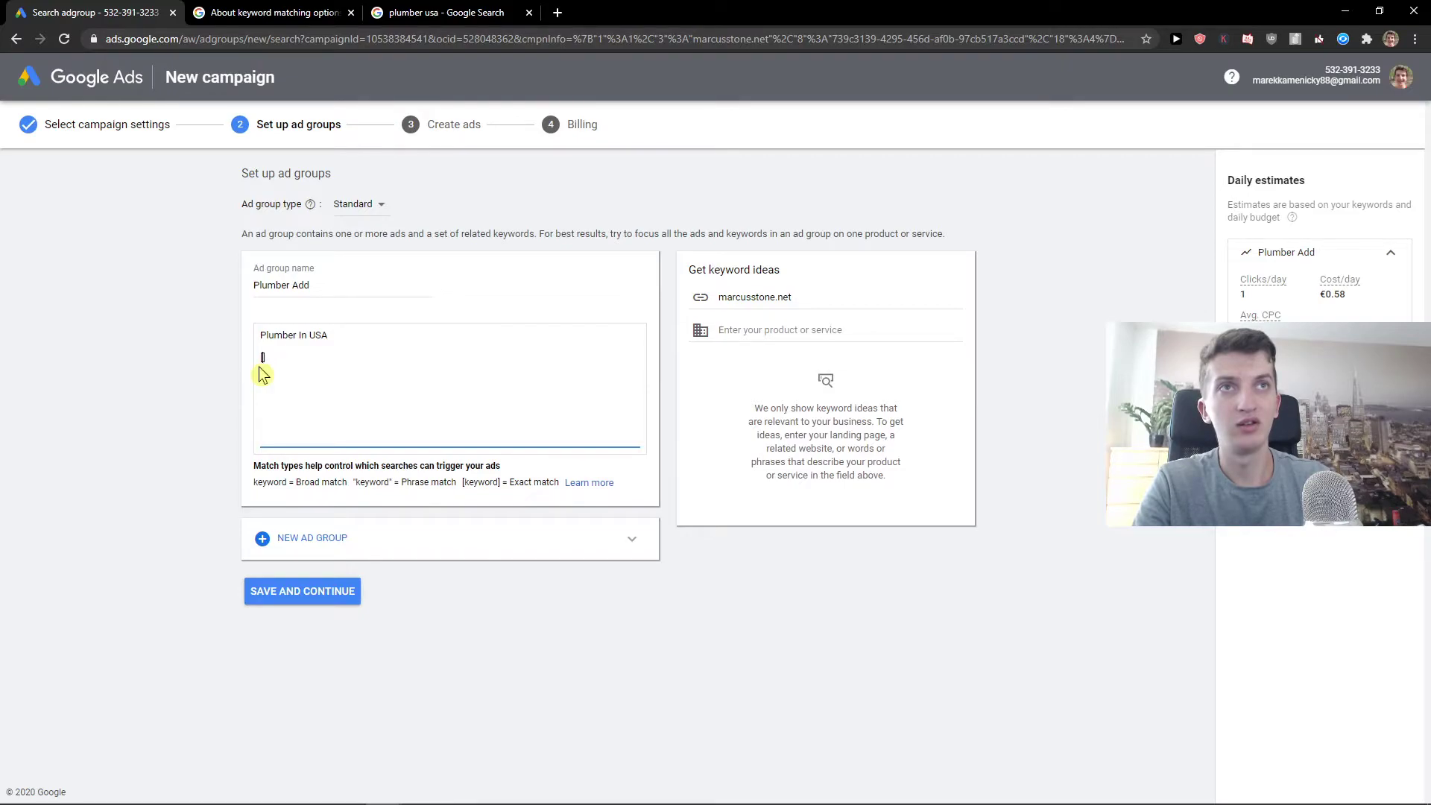
{"action": "type", "text": "pl"}
{"action": "key", "text": "BackSpace"}
{"action": "key", "text": "BackSpace"}
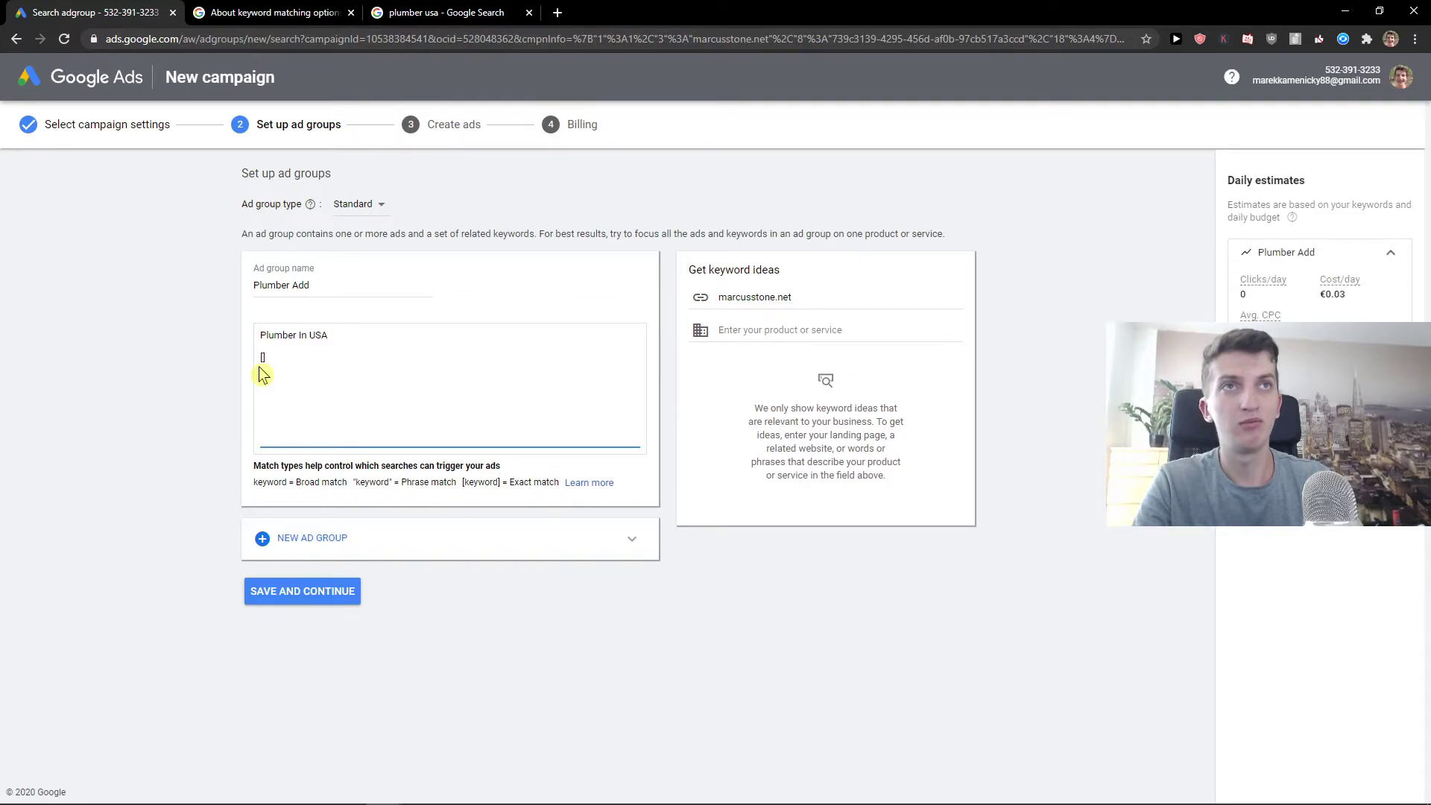
{"action": "type", "text": "plumber"}
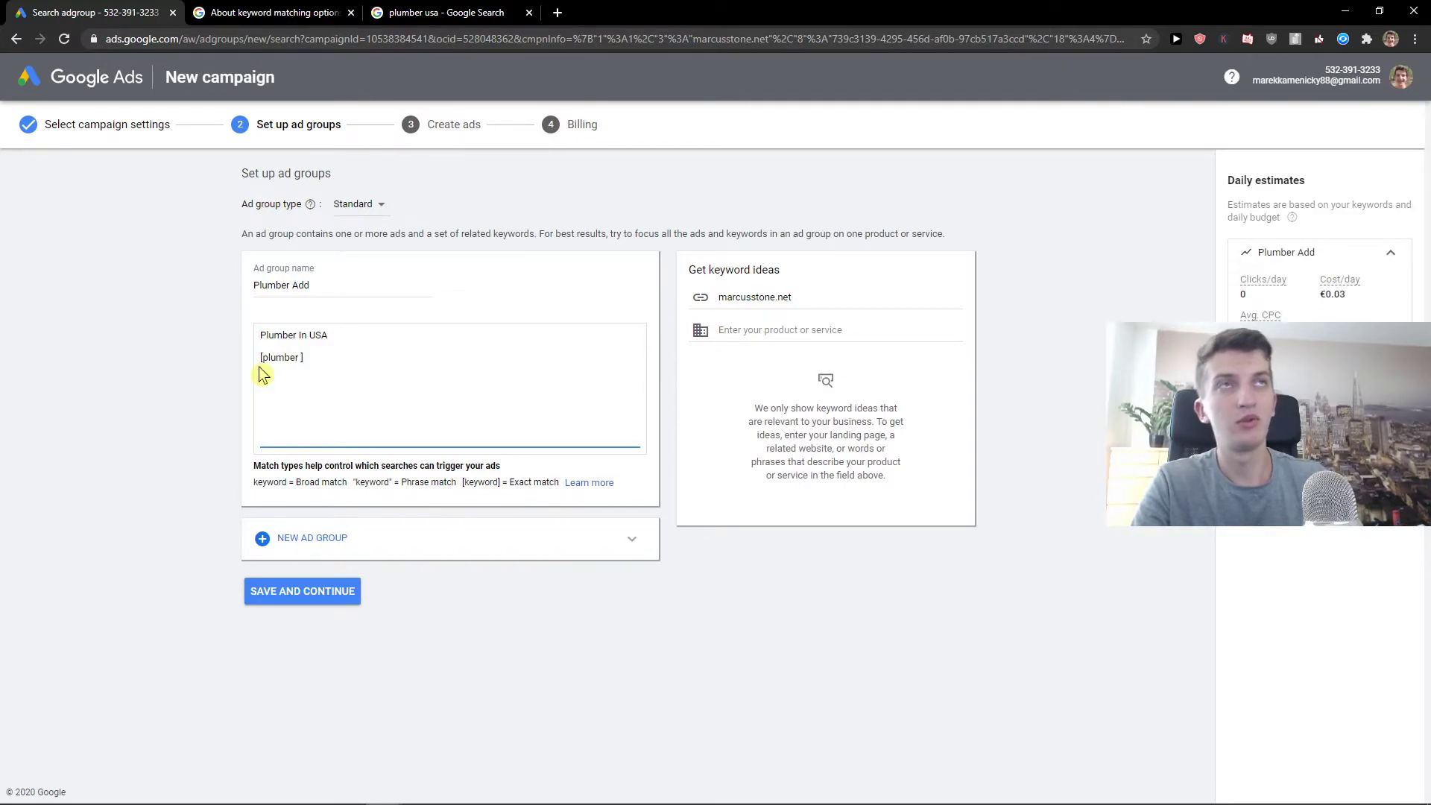
{"action": "left_click", "coordinate": [433, 13]}
{"action": "left_click", "coordinate": [78, 9]}
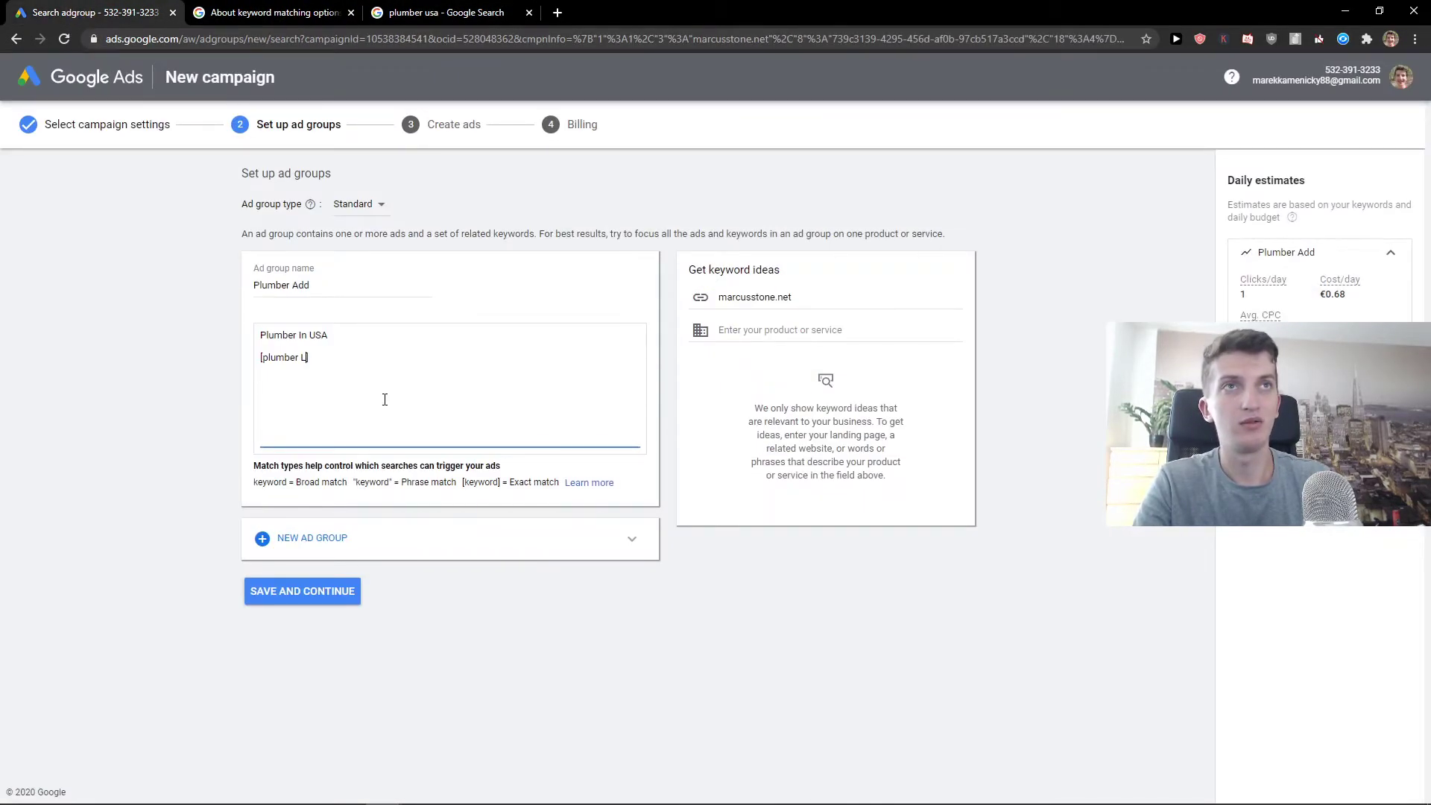
{"action": "type", "text": "Las Vegas"}
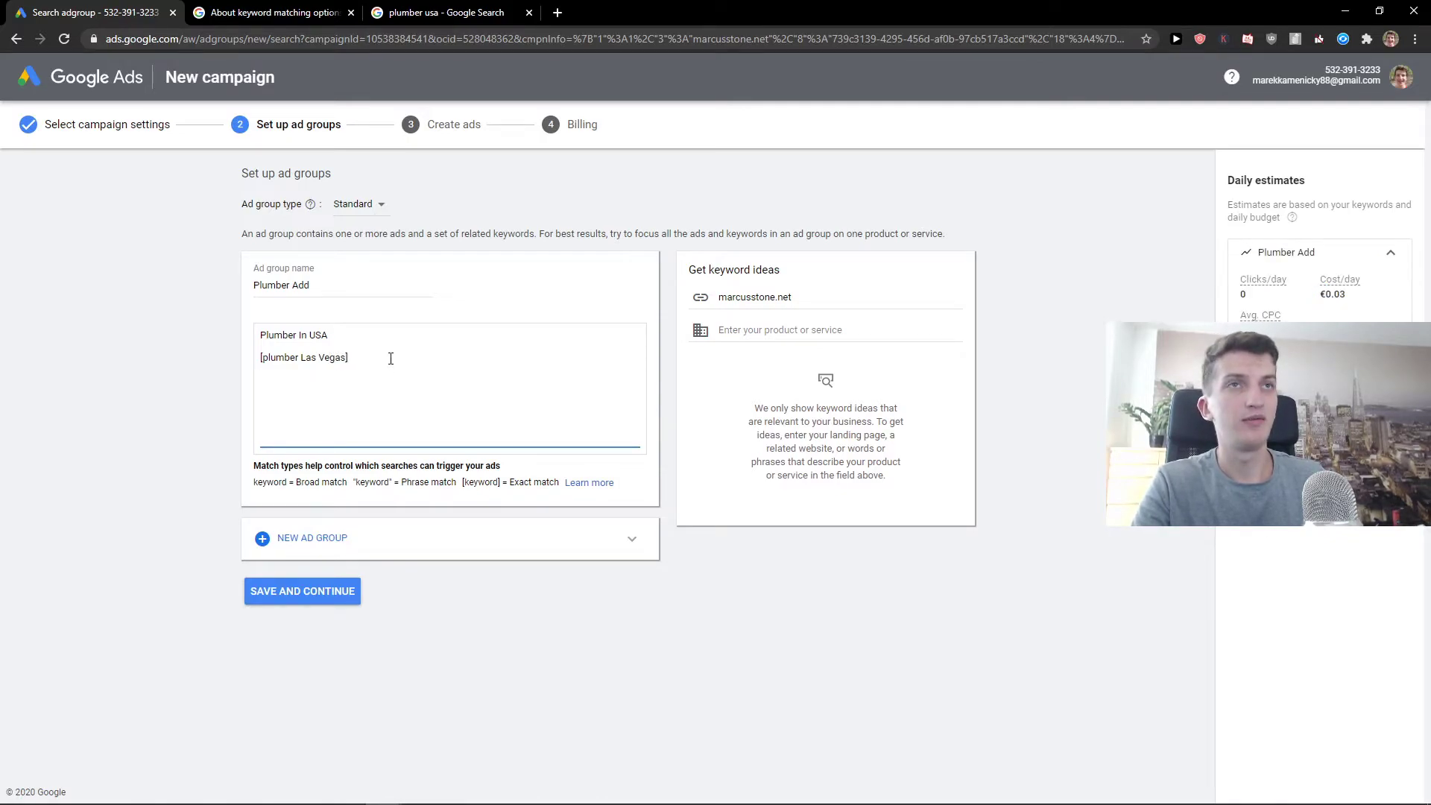
- Add the exact-match keyword [plumber California] on a new line below Las Vegas
{"action": "left_click_drag", "start_coordinate": [348, 358], "coordinate": [249, 357]}
{"action": "left_click", "coordinate": [357, 354]}
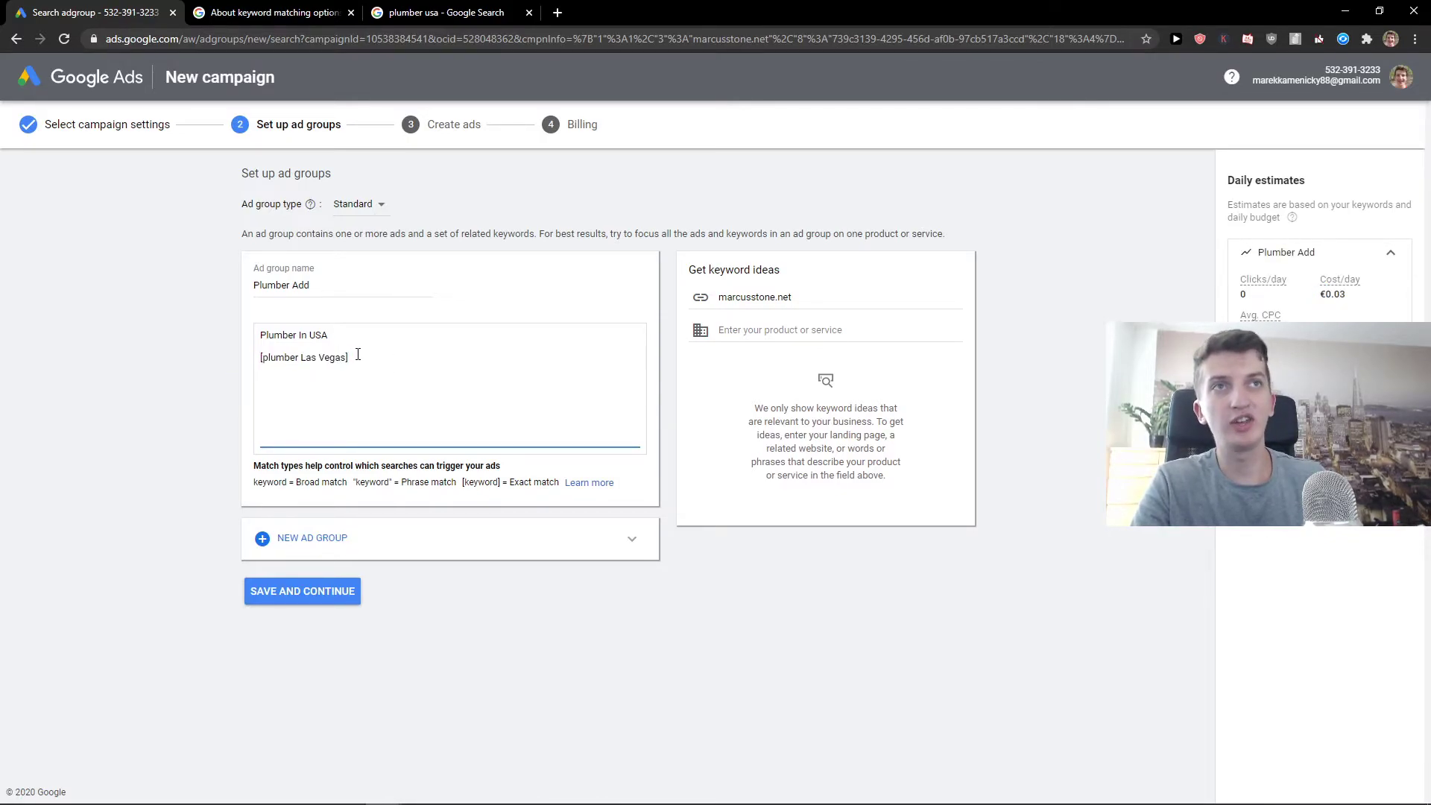
{"action": "key", "text": "Return"}
{"action": "key", "text": "ctrl+v"}
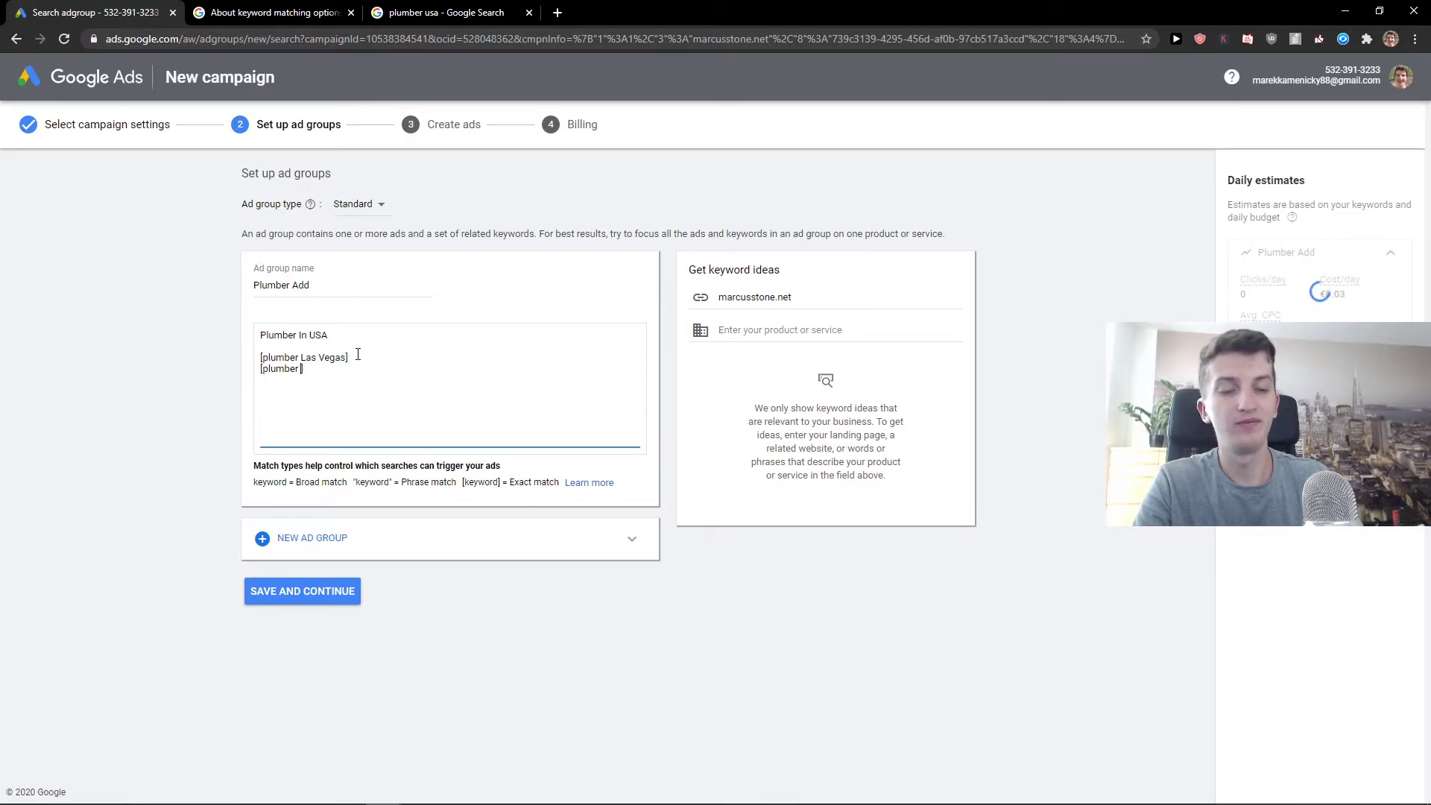
{"action": "type", "text": "s A"}
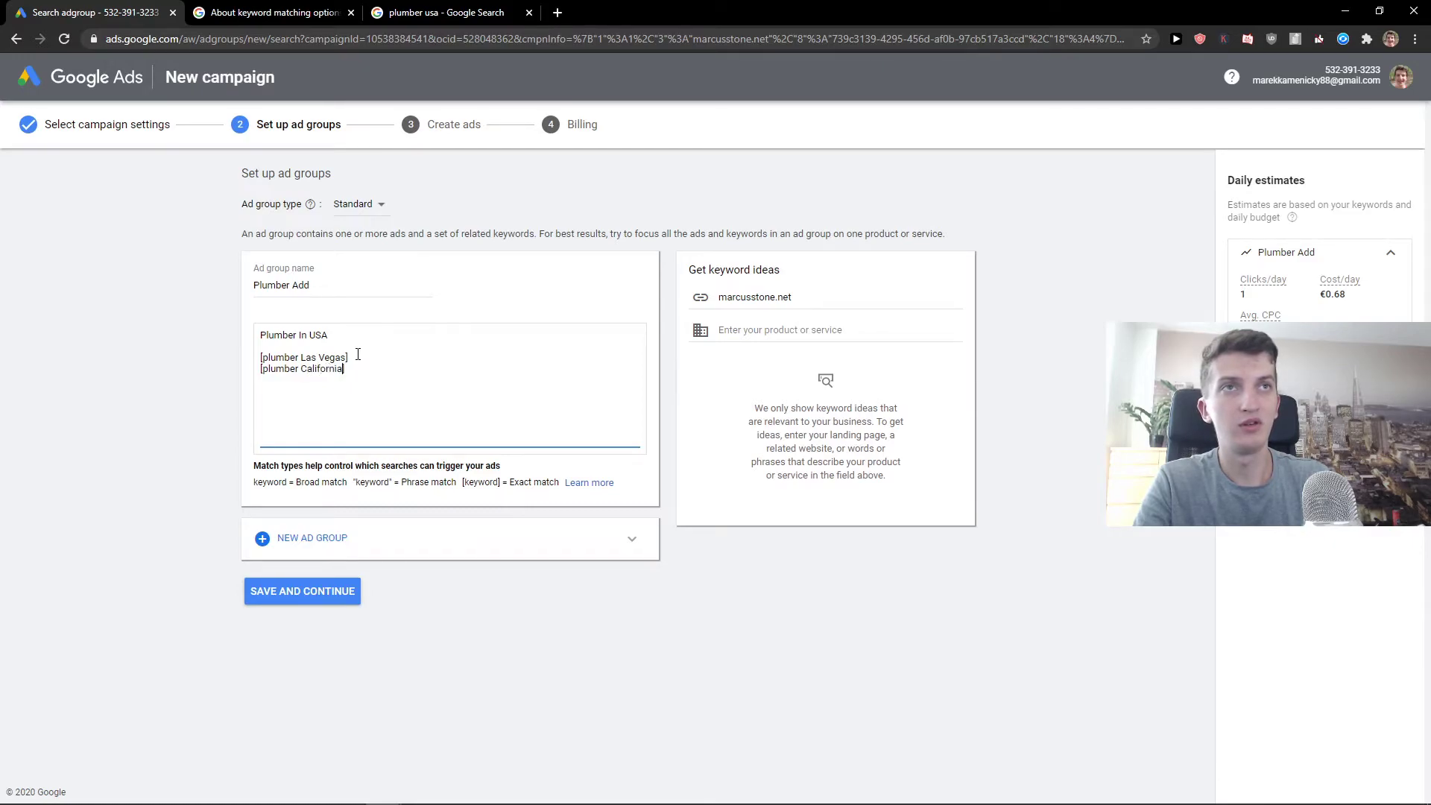
{"action": "type", "text": "]"}
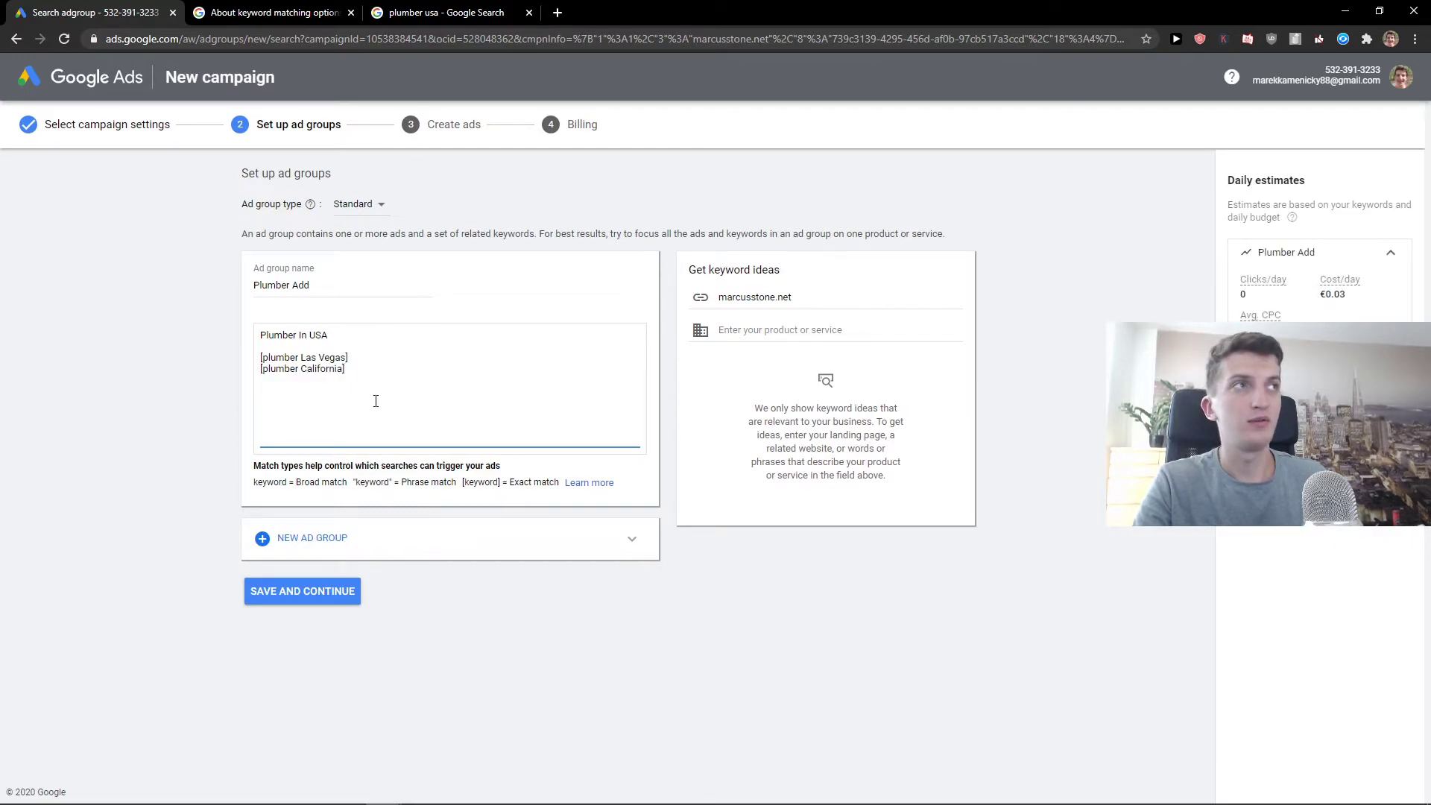
{"action": "left_click_drag", "start_coordinate": [370, 388], "coordinate": [260, 352]}
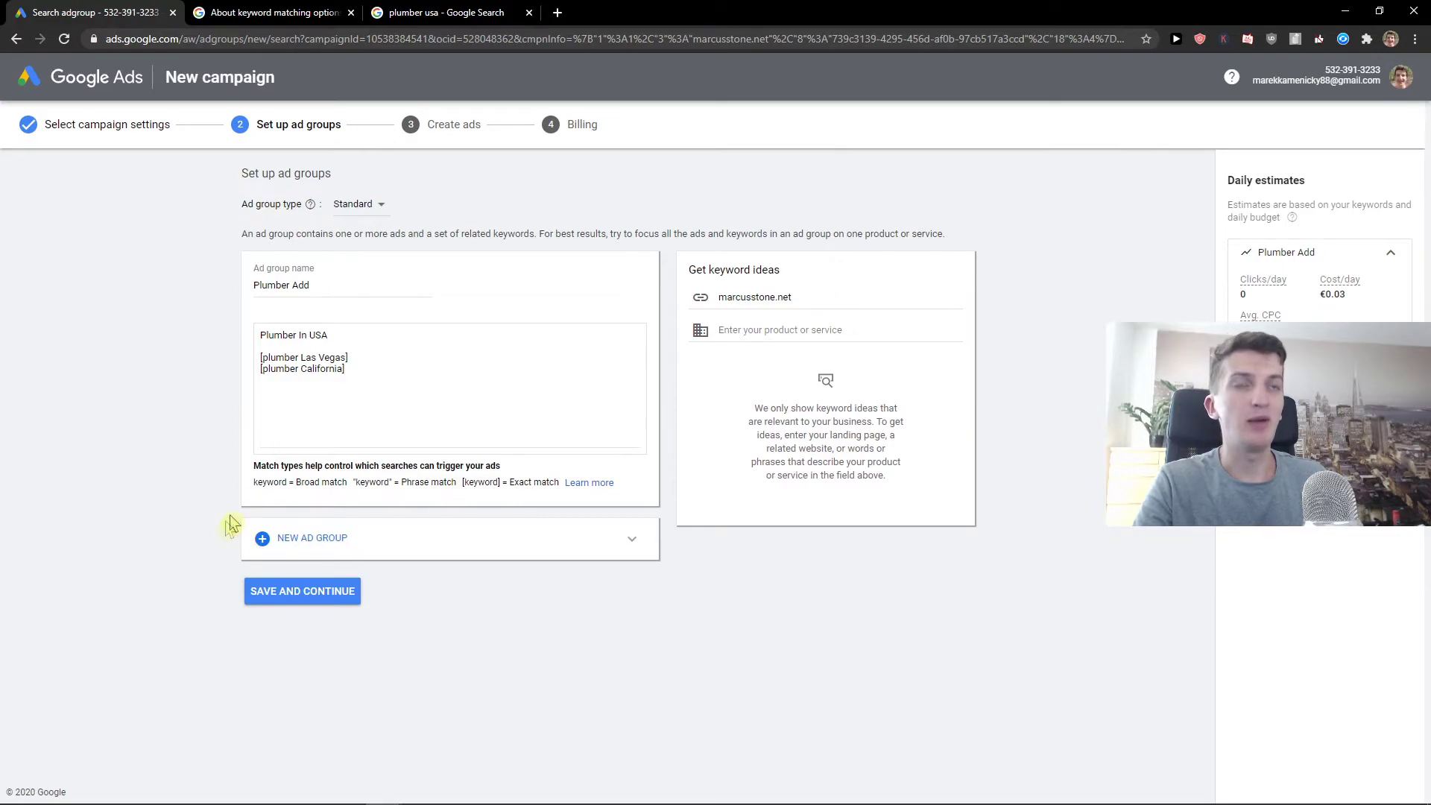
{"action": "left_click", "coordinate": [476, 413]}
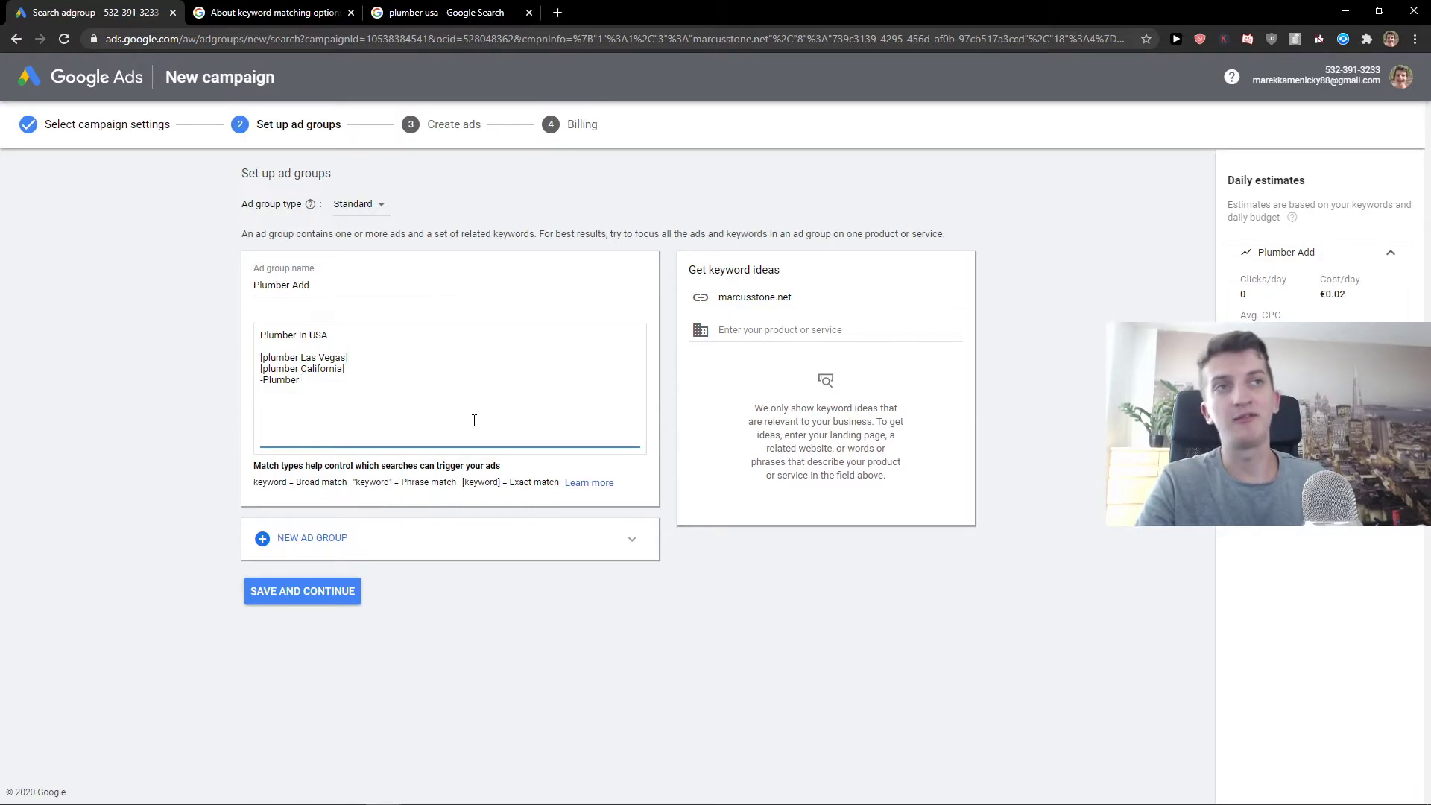
- Reopen the keyword matching help article and highlight its phrase match explanation
{"action": "left_click", "coordinate": [443, 12]}
{"action": "left_click", "coordinate": [222, 9]}
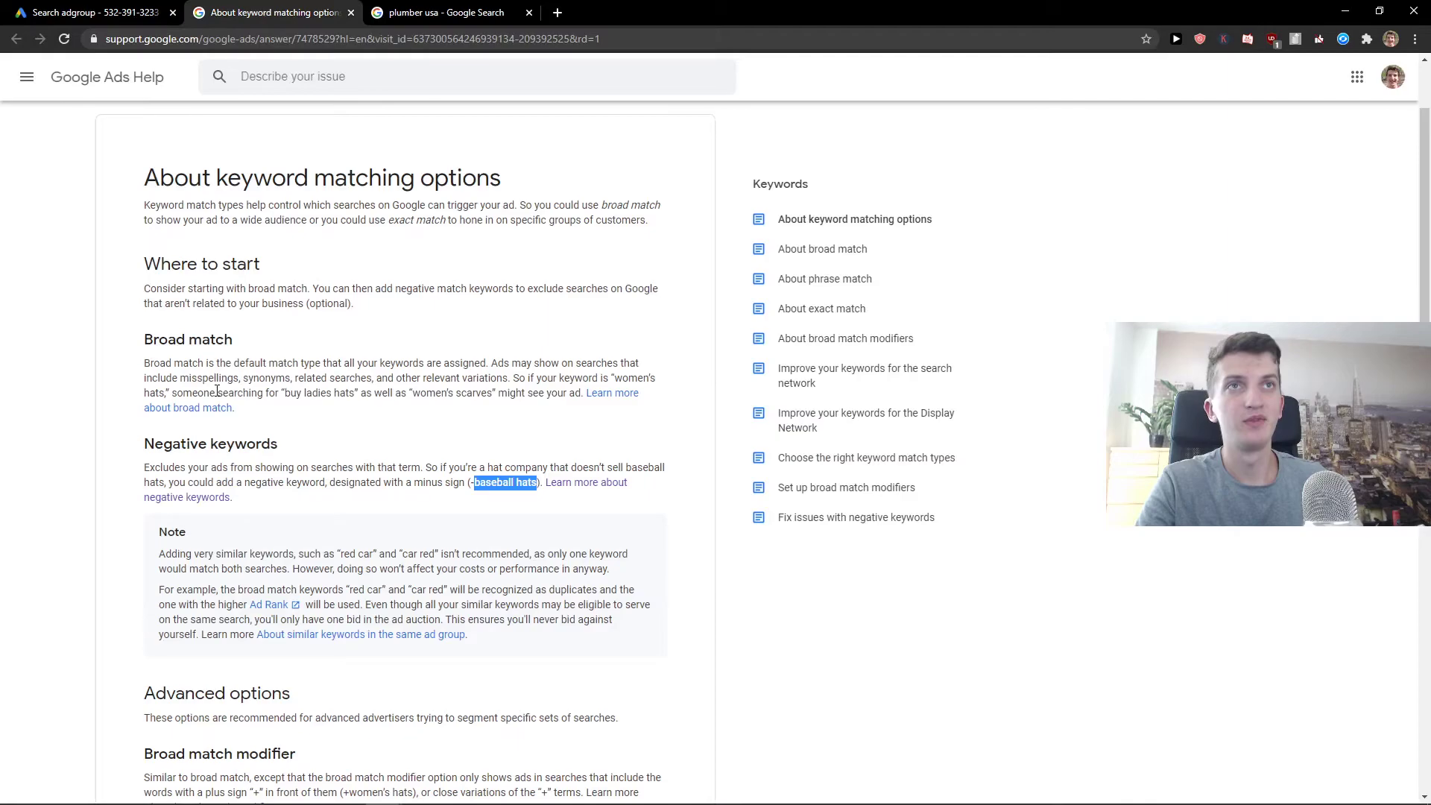
{"action": "scroll", "coordinate": [219, 394], "scroll_direction": "down", "scroll_amount": 1}
{"action": "scroll", "coordinate": [218, 393], "scroll_direction": "down", "scroll_amount": 3}
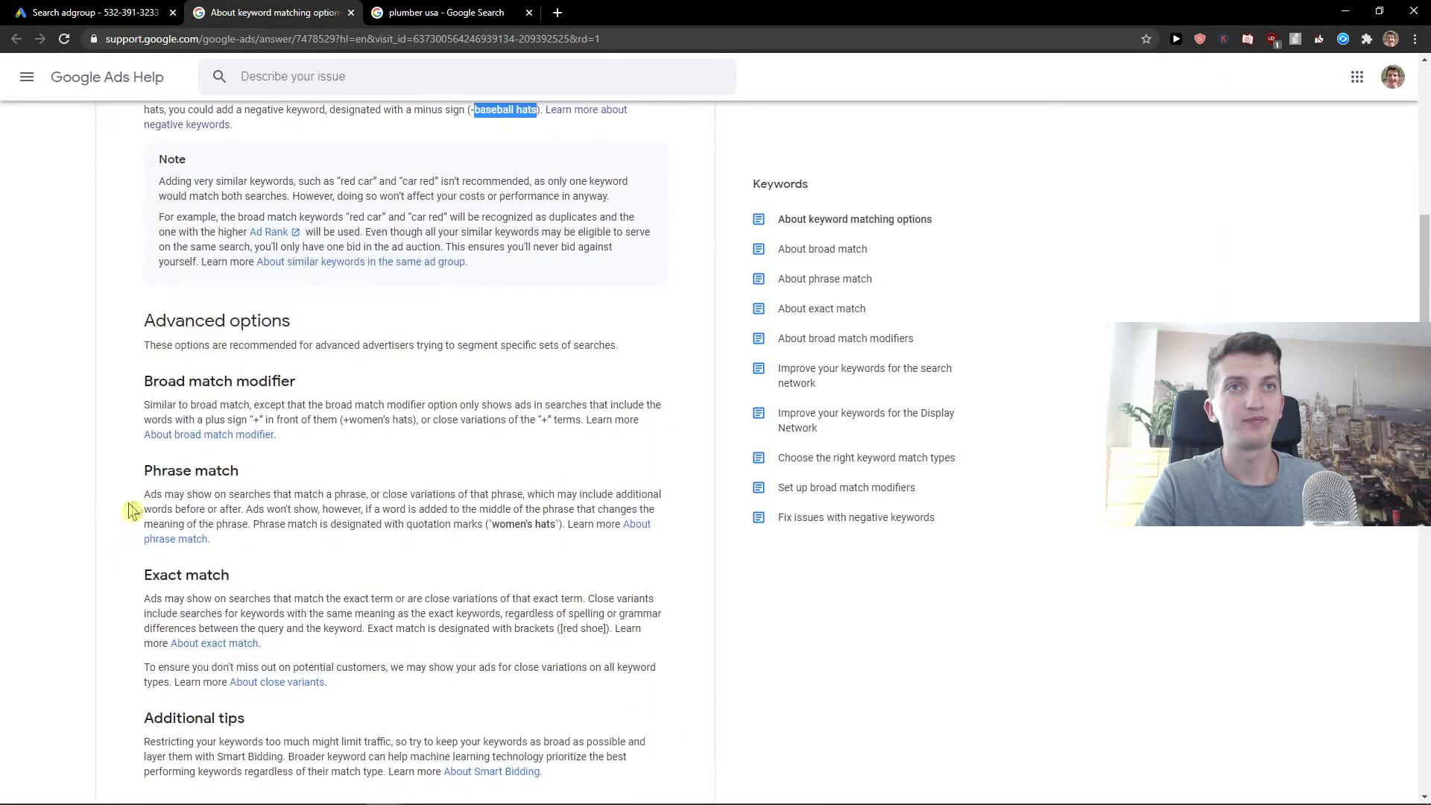
{"action": "left_click_drag", "start_coordinate": [186, 496], "coordinate": [381, 514]}
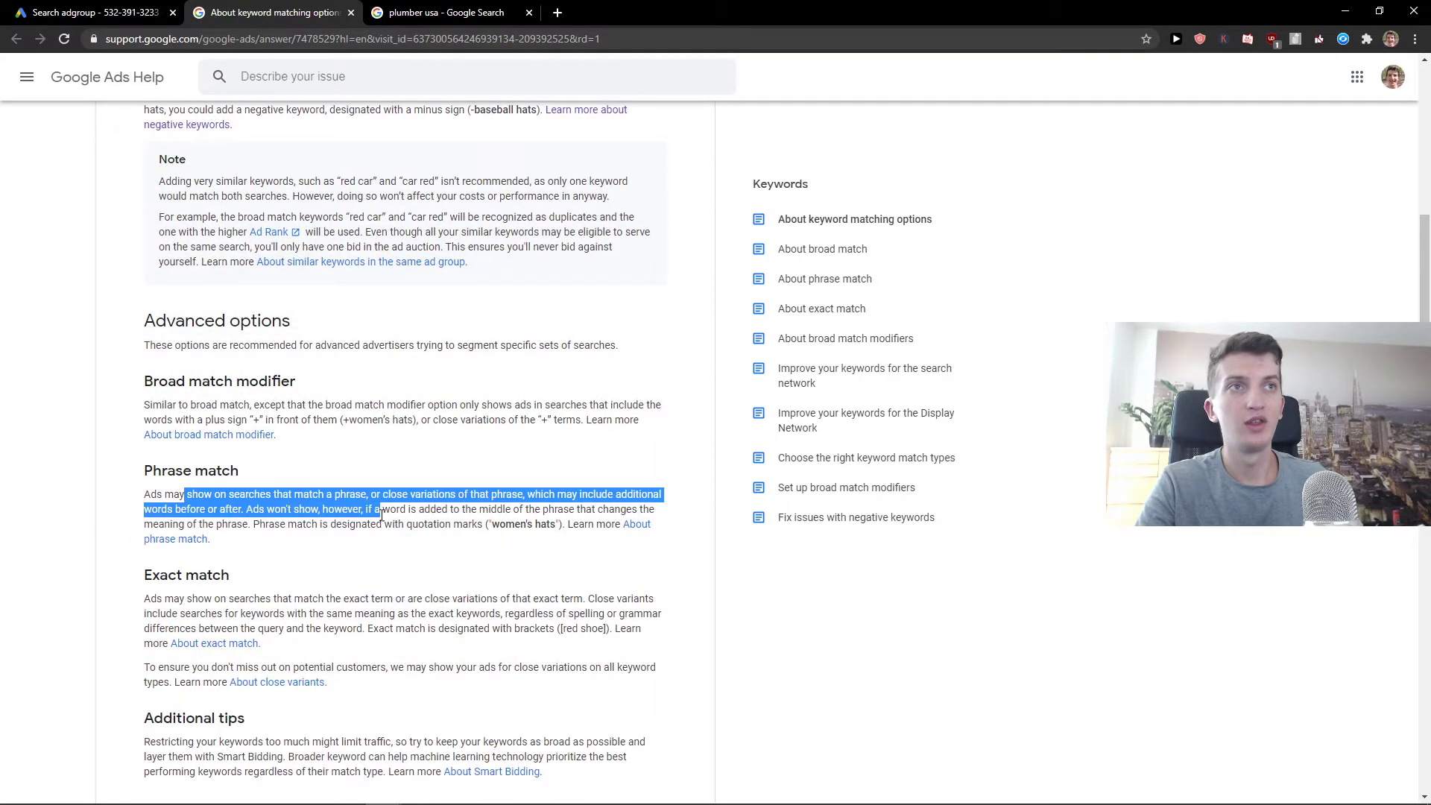
{"action": "left_click", "coordinate": [465, 497]}
- Scroll through the match type summary table, then return to the ad group setup
{"action": "scroll", "coordinate": [231, 514], "scroll_direction": "down", "scroll_amount": 3}
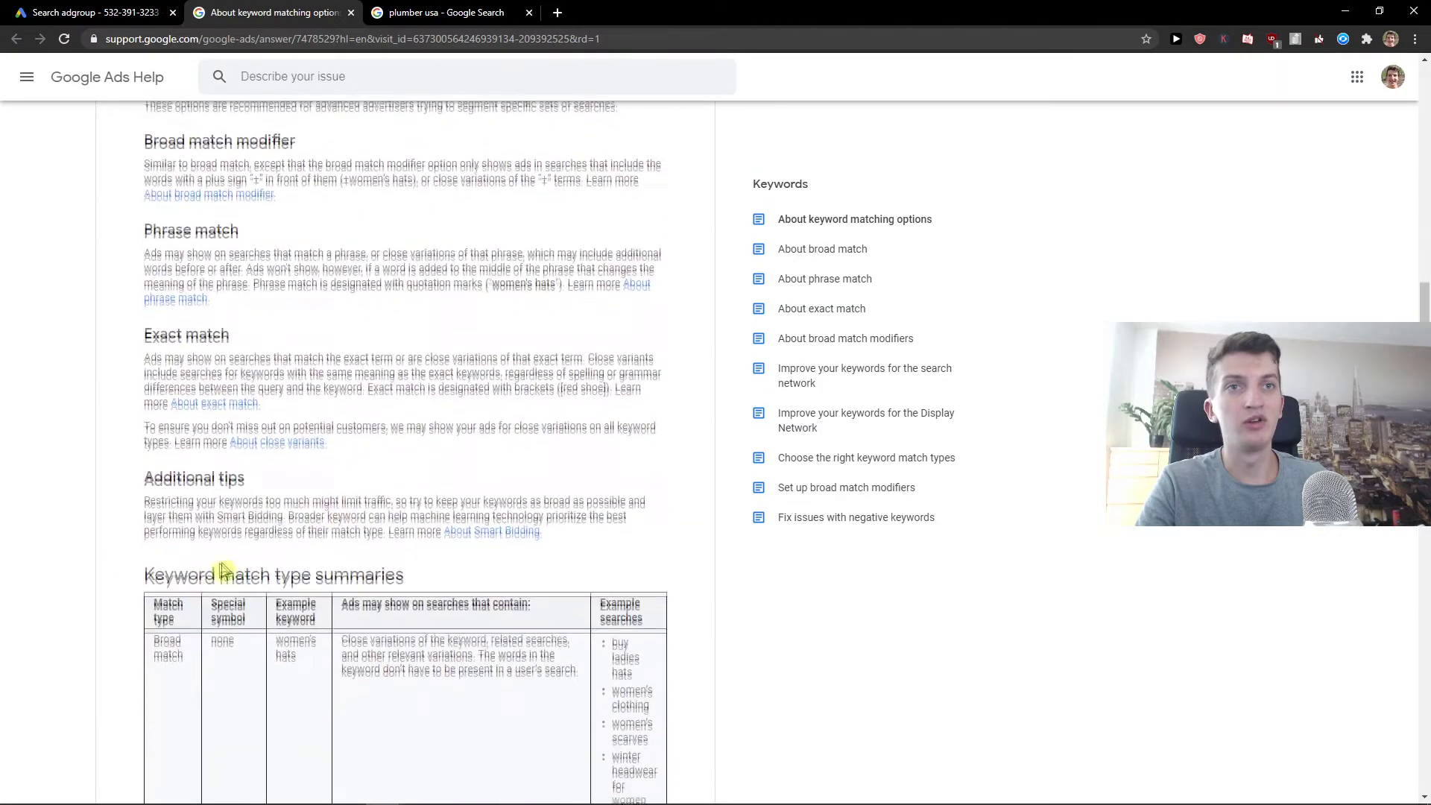
{"action": "scroll", "coordinate": [223, 570], "scroll_direction": "down", "scroll_amount": 4}
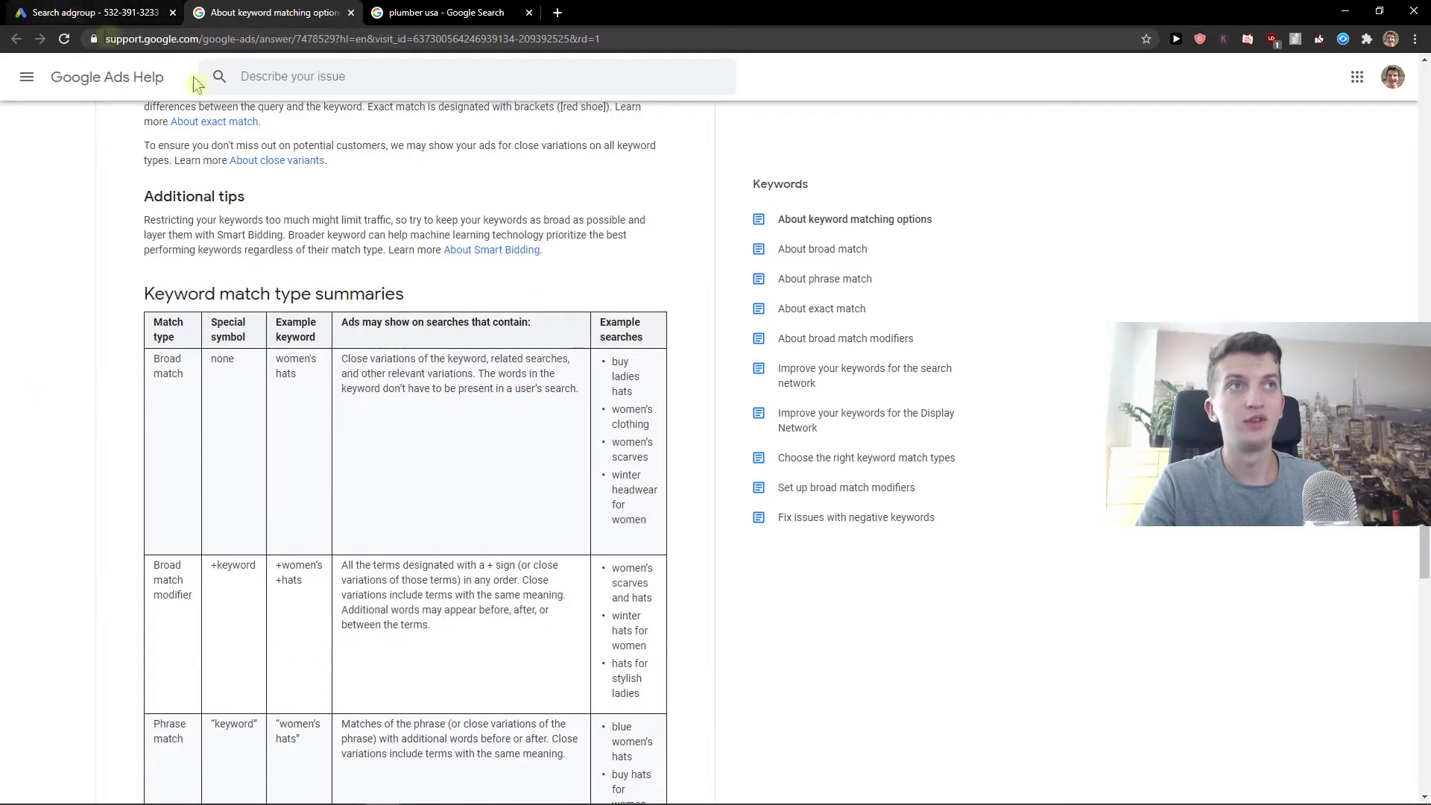
{"action": "scroll", "coordinate": [238, 313], "scroll_direction": "down", "scroll_amount": 1}
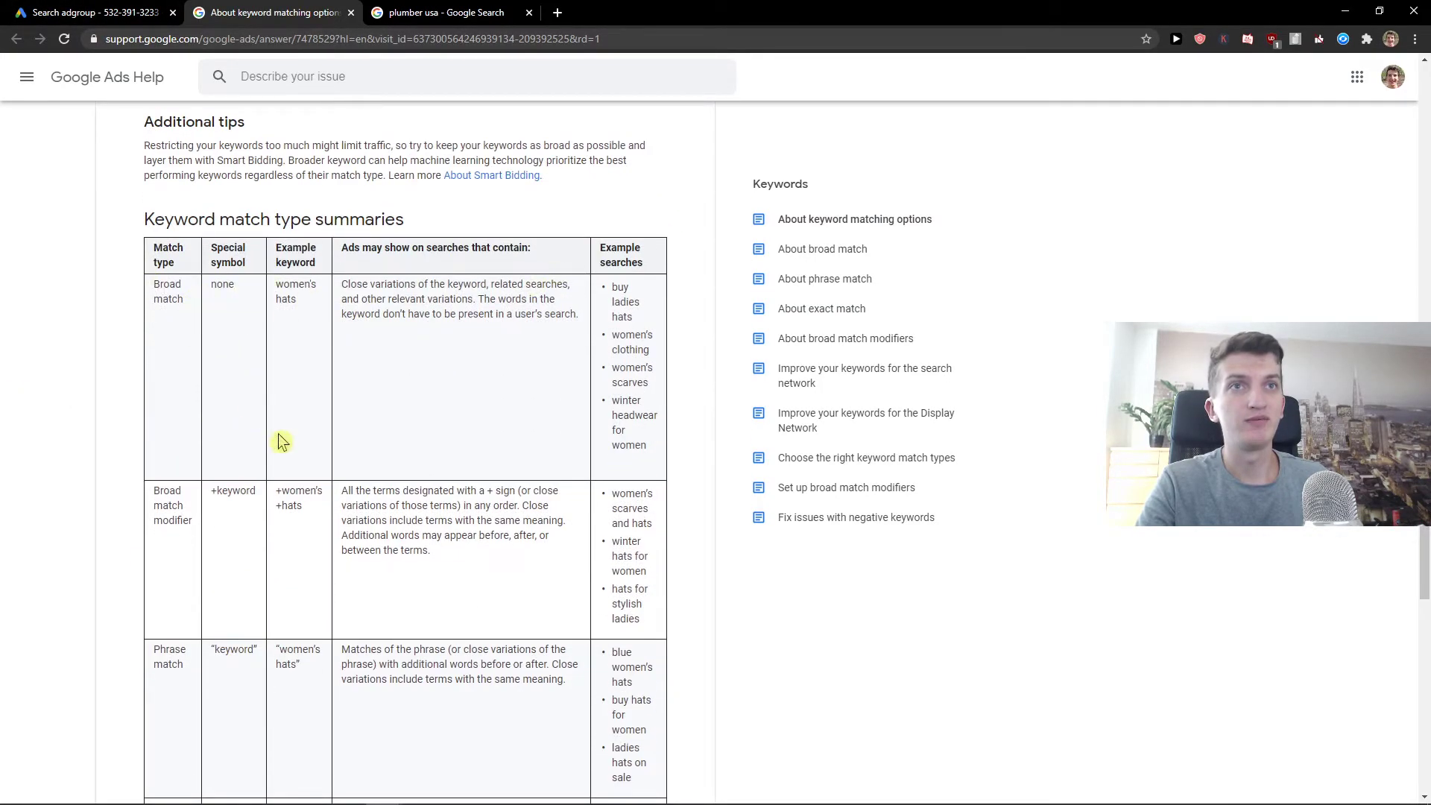
{"action": "scroll", "coordinate": [280, 437], "scroll_direction": "down", "scroll_amount": 2}
{"action": "scroll", "coordinate": [281, 440], "scroll_direction": "up", "scroll_amount": 1}
{"action": "left_click_drag", "start_coordinate": [612, 222], "coordinate": [620, 257]}
{"action": "scroll", "coordinate": [599, 430], "scroll_direction": "down", "scroll_amount": 1}
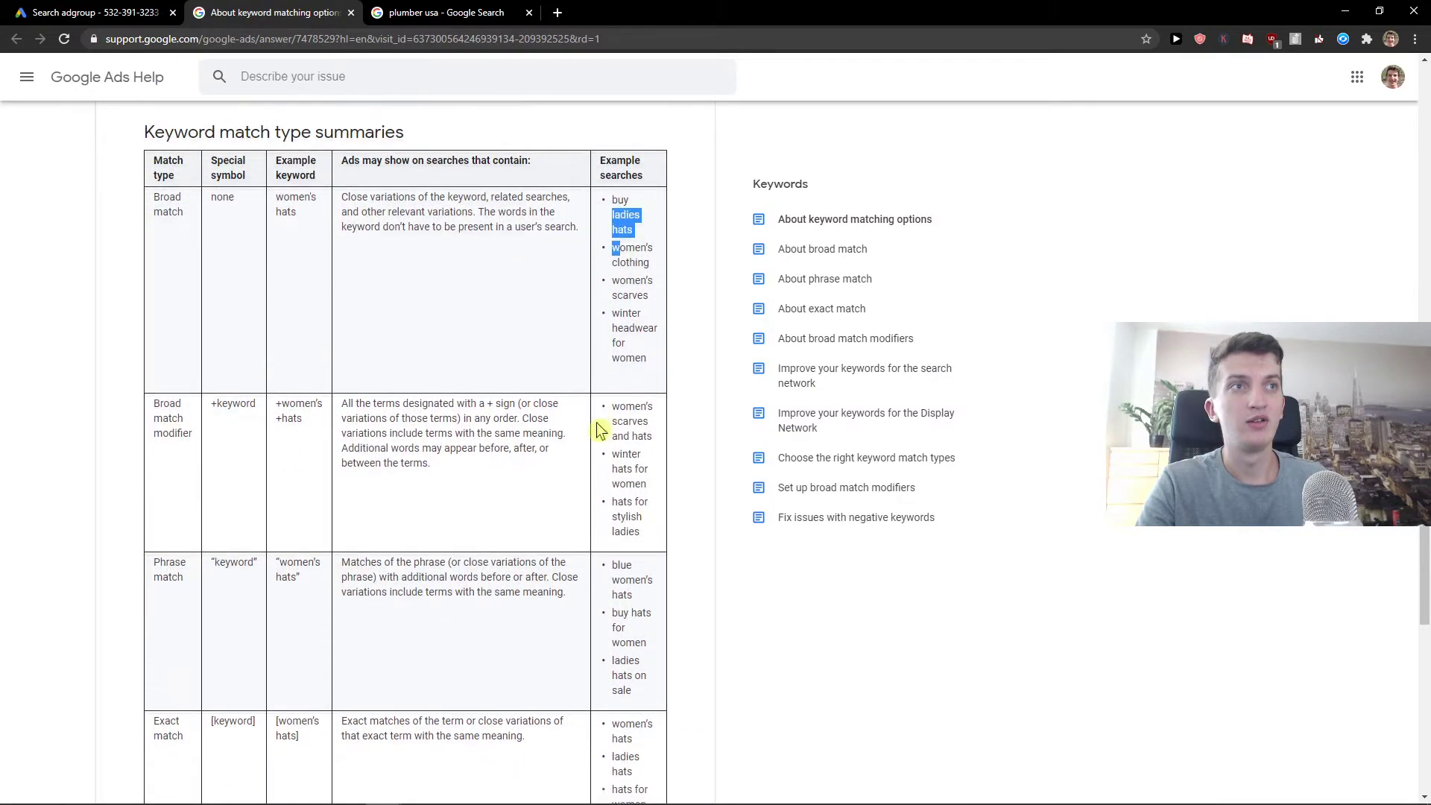
{"action": "scroll", "coordinate": [598, 430], "scroll_direction": "down", "scroll_amount": 2}
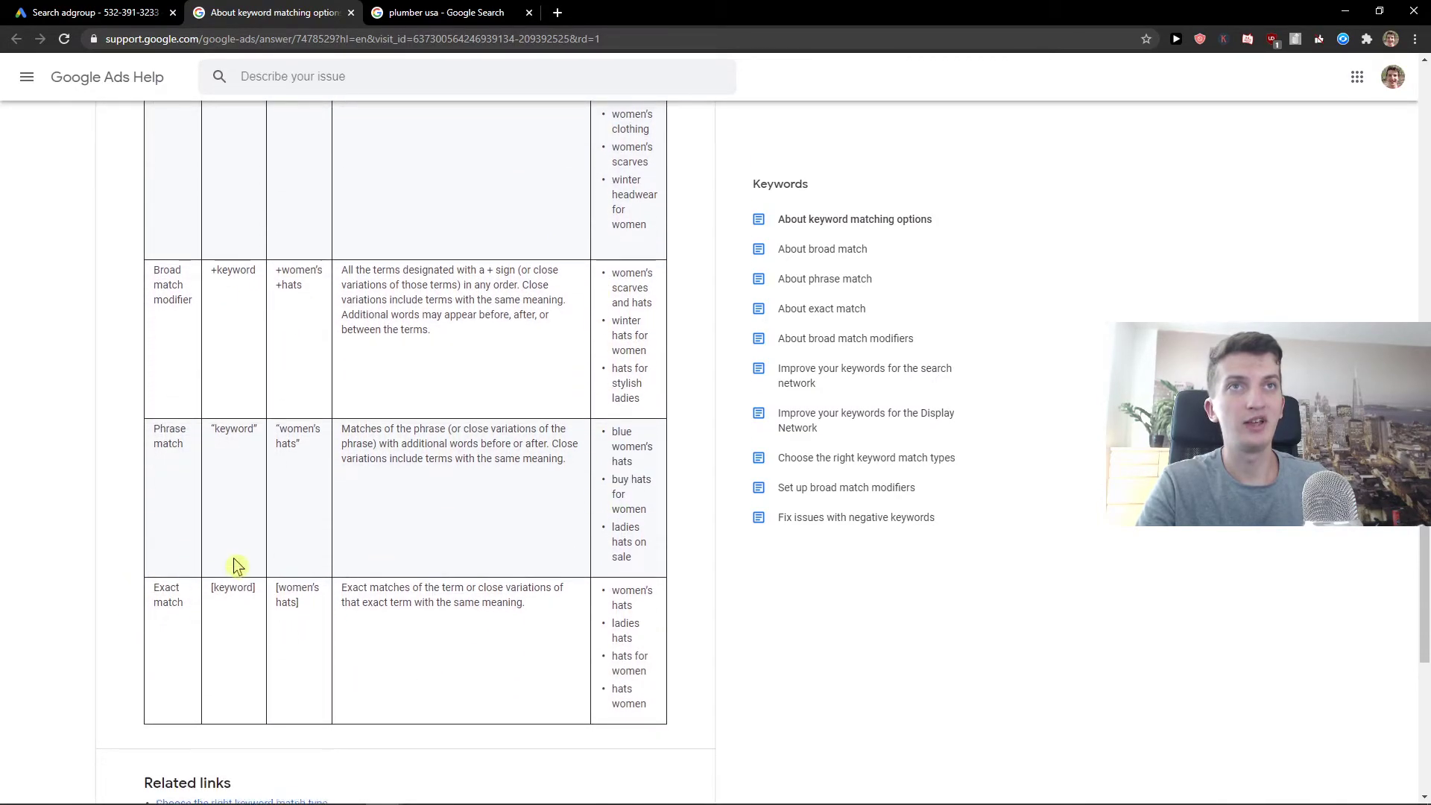
{"action": "scroll", "coordinate": [237, 566], "scroll_direction": "up", "scroll_amount": 2}
{"action": "left_click", "coordinate": [89, 13]}
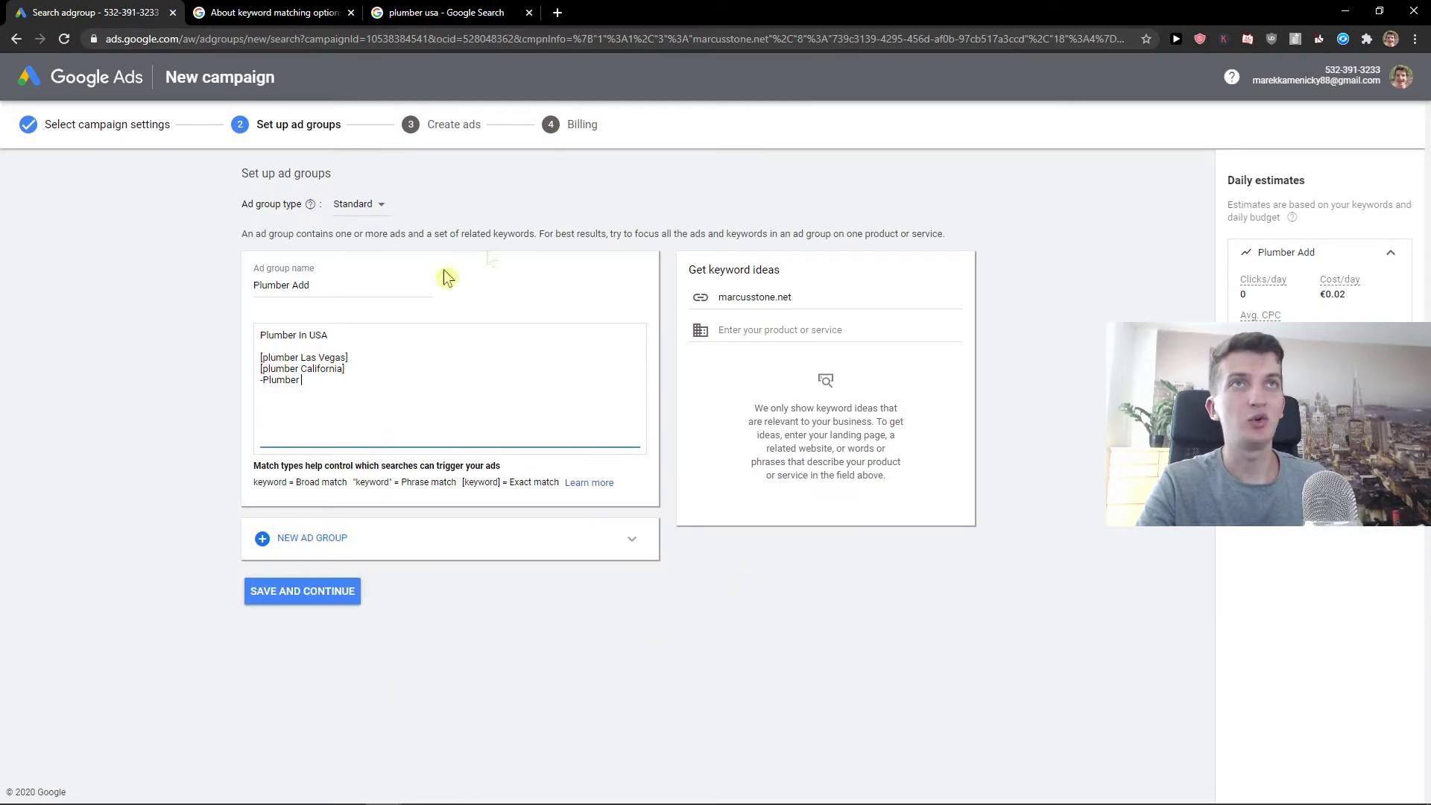
- Save the Plumber Add ad group, then open a new tab and place it beside the campaign tab
{"action": "left_click", "coordinate": [306, 596]}
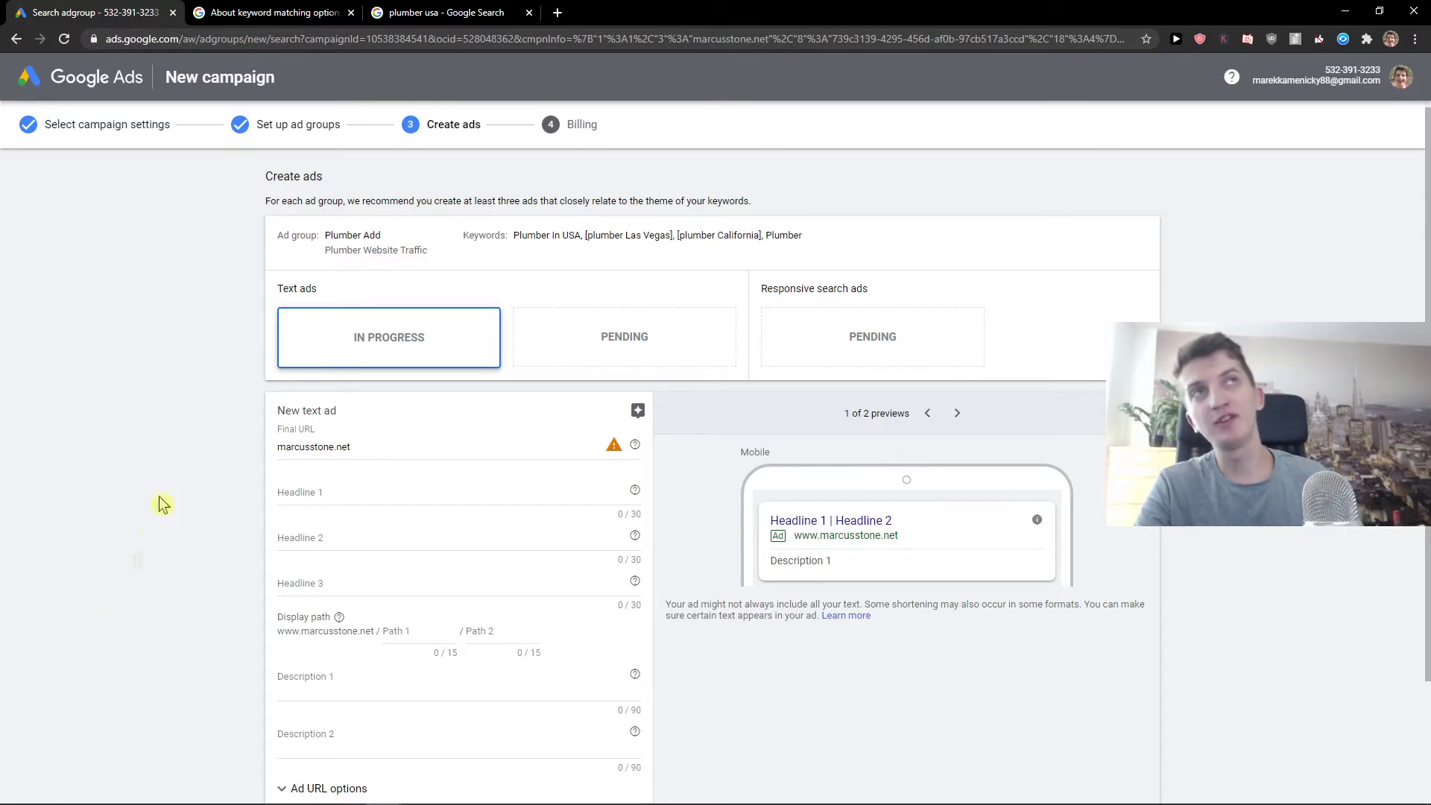
{"action": "left_click", "coordinate": [557, 13]}
{"action": "left_click_drag", "start_coordinate": [559, 10], "coordinate": [239, 9]}
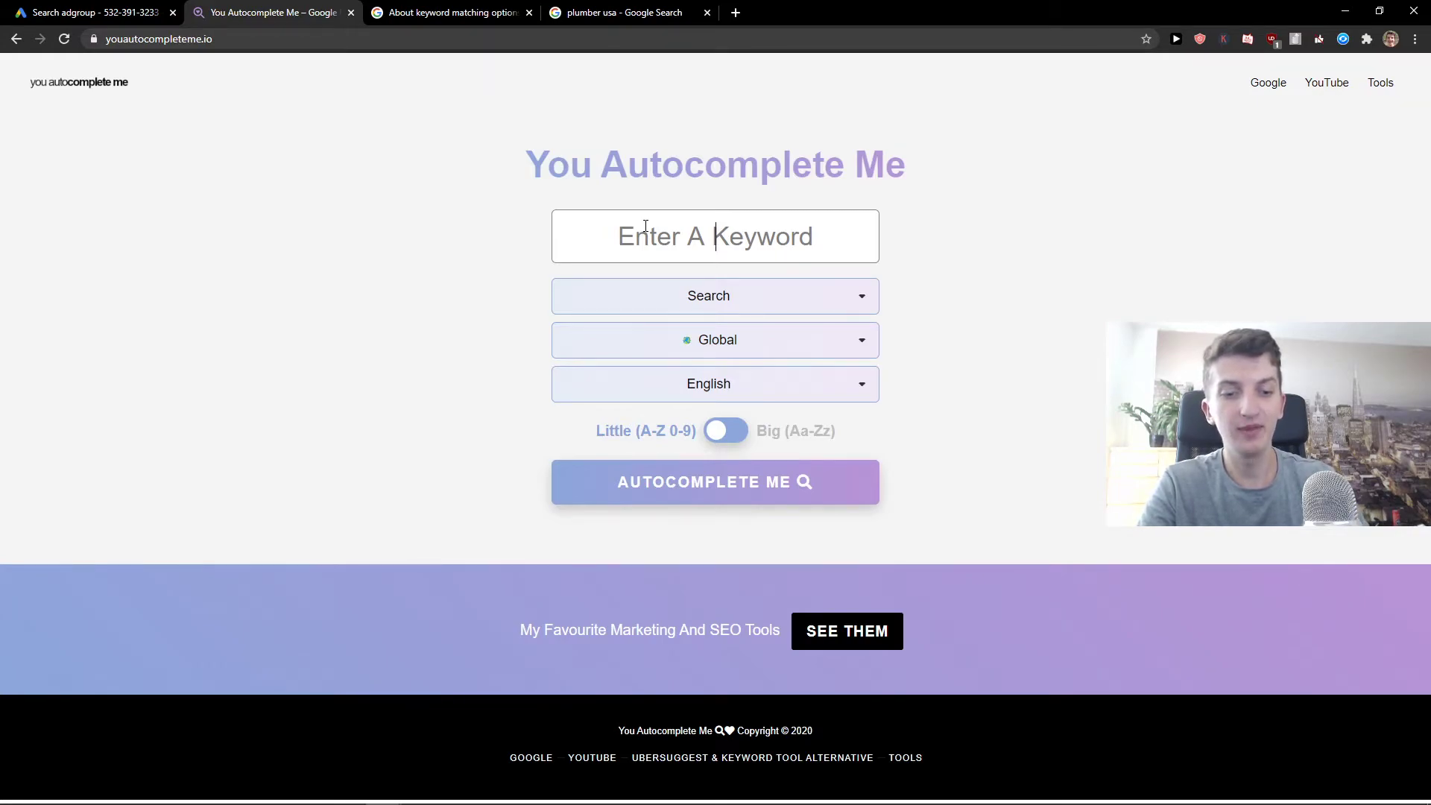
- After trying 'plumbin' and 'how to a', enter 'glasses how to' as the keyword
{"action": "type", "text": "plumbin"}
{"action": "key", "text": "BackSpace"}
{"action": "key", "text": "BackSpace"}
{"action": "key", "text": "BackSpace"}
{"action": "key", "text": "BackSpace"}
{"action": "key", "text": "BackSpace"}
{"action": "key", "text": "BackSpace"}
{"action": "key", "text": "BackSpace"}
{"action": "type", "text": "h"}
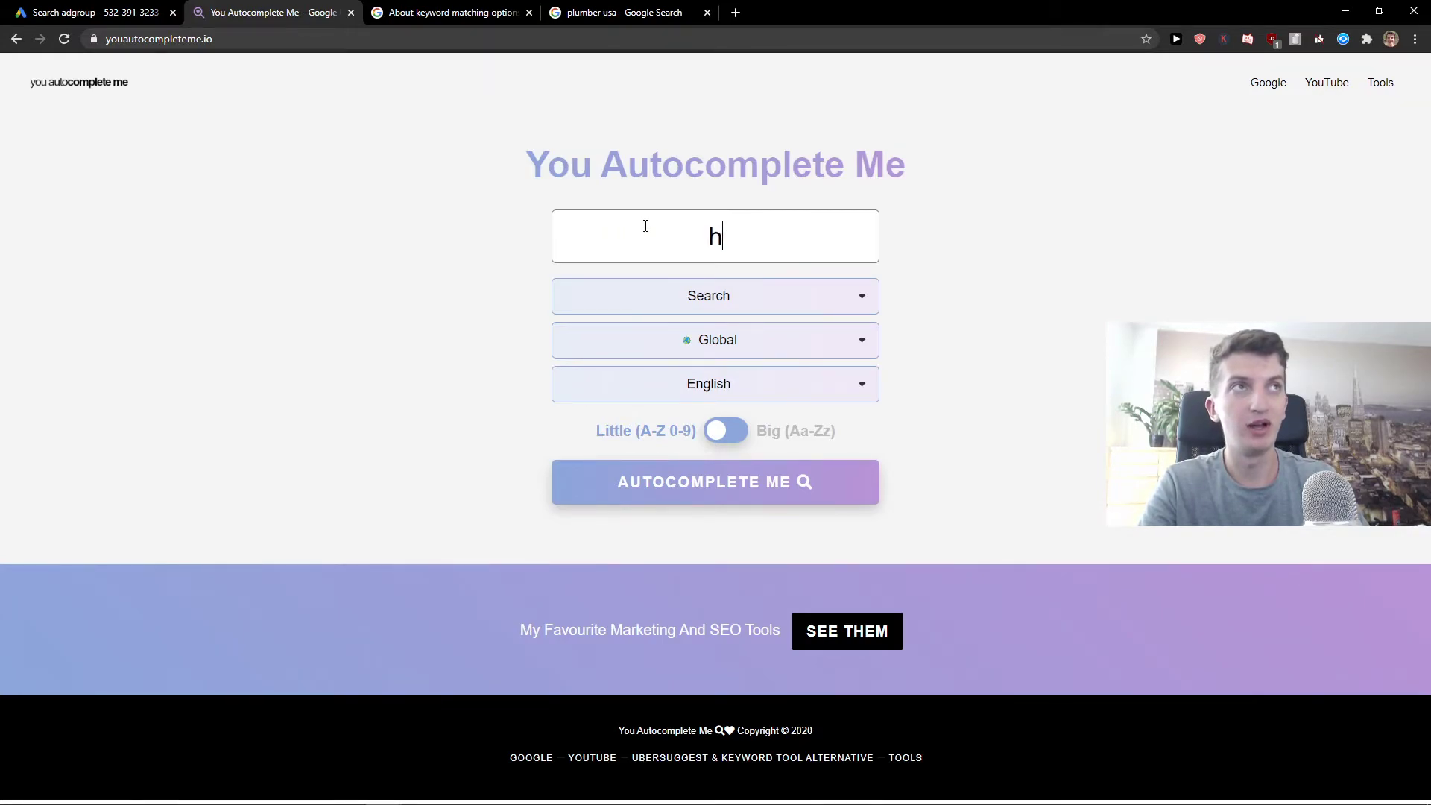
{"action": "type", "text": "ow to a"}
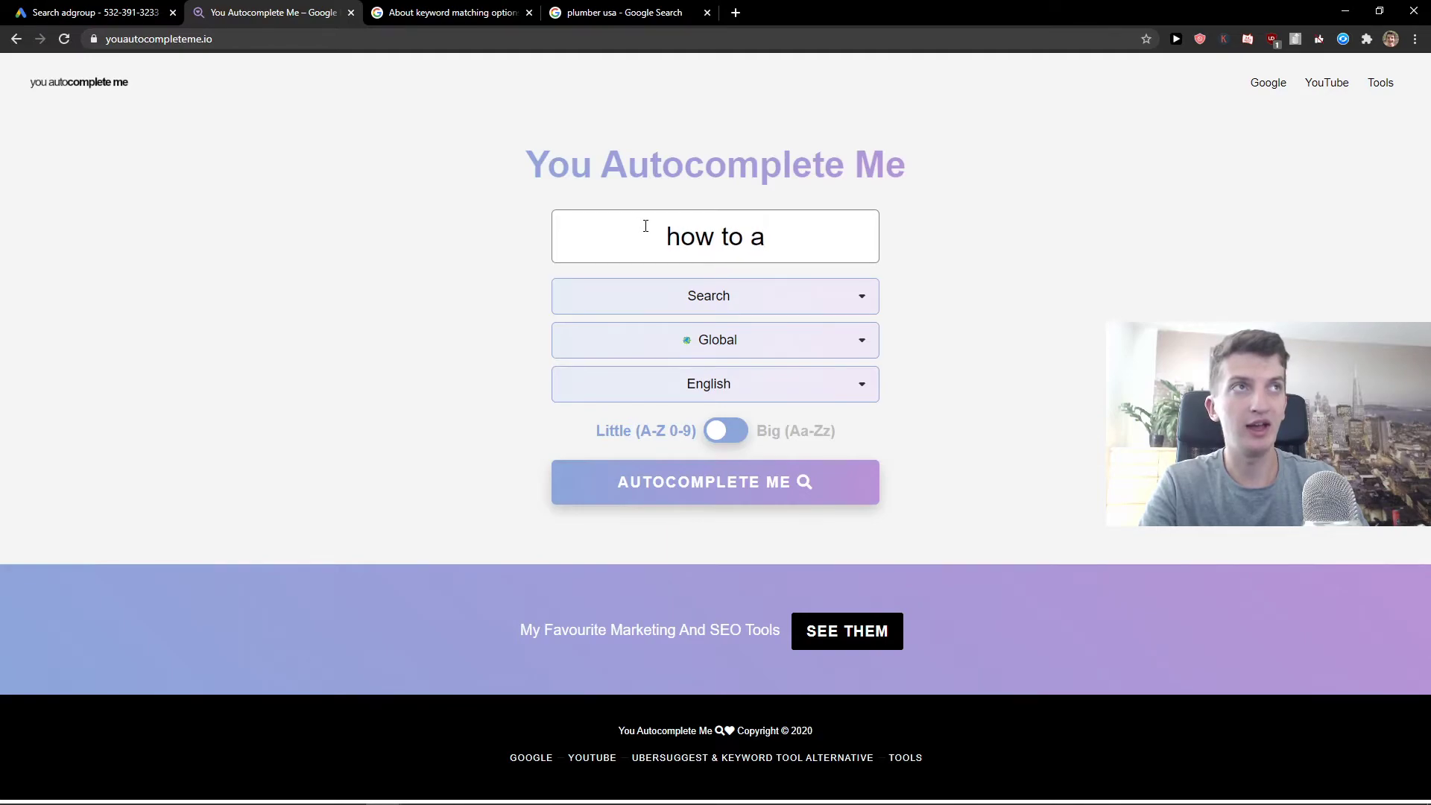
{"action": "key", "text": "BackSpace"}
{"action": "key", "text": "BackSpace"}
{"action": "key", "text": "BackSpace"}
{"action": "key", "text": "BackSpace"}
{"action": "key", "text": "BackSpace"}
{"action": "key", "text": "BackSpace"}
{"action": "key", "text": "BackSpace"}
{"action": "key", "text": "BackSpace"}
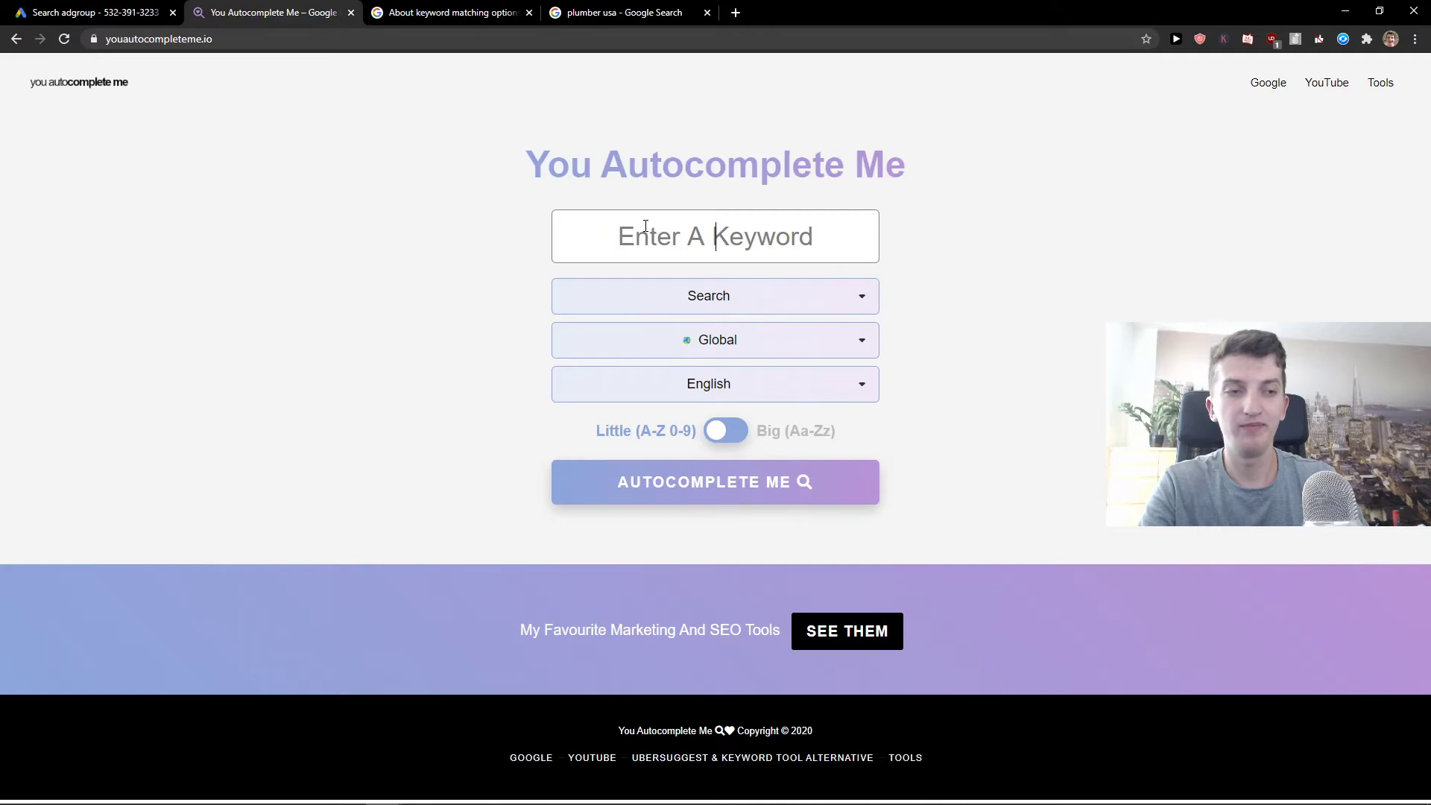
{"action": "type", "text": "glasses how "}
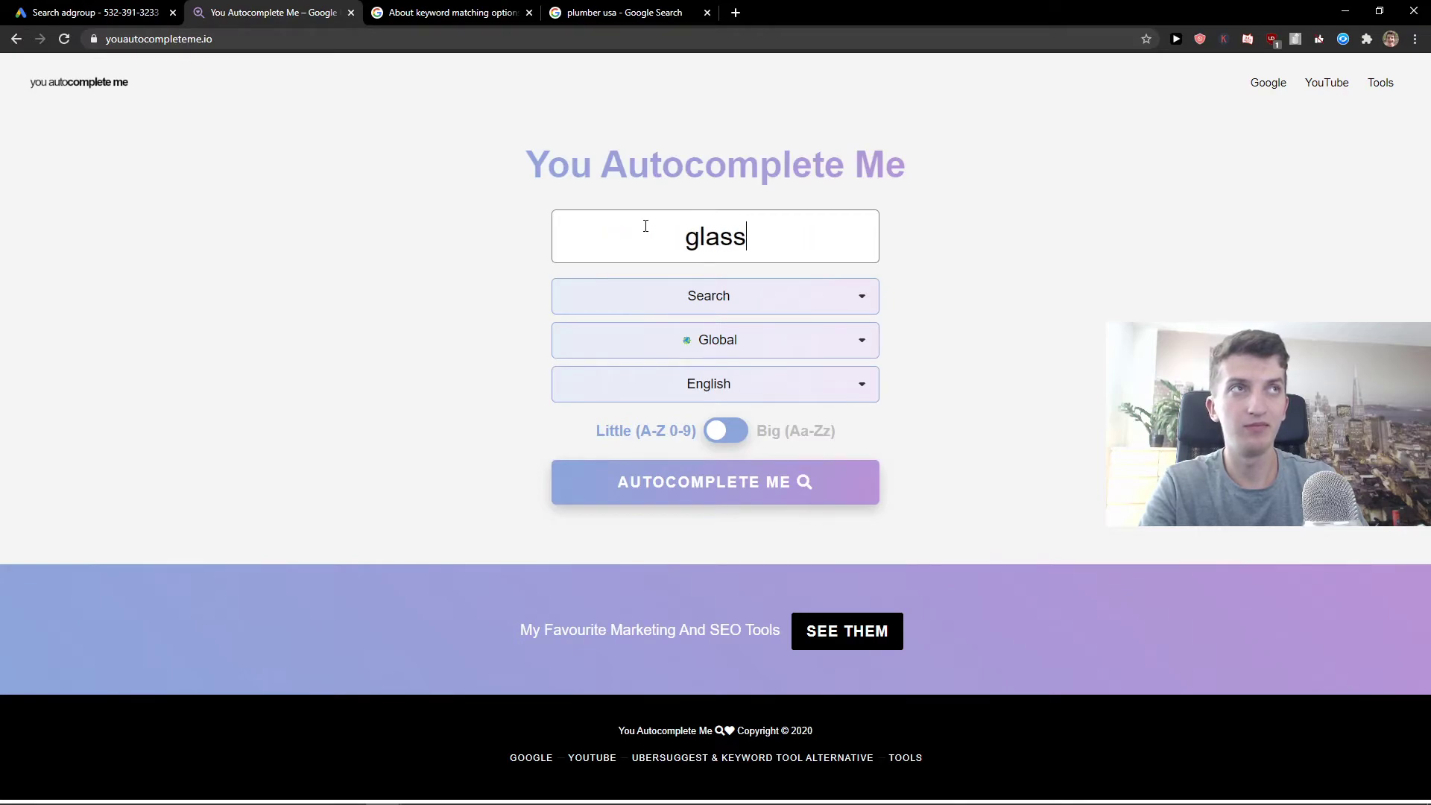
{"action": "type", "text": "to"}
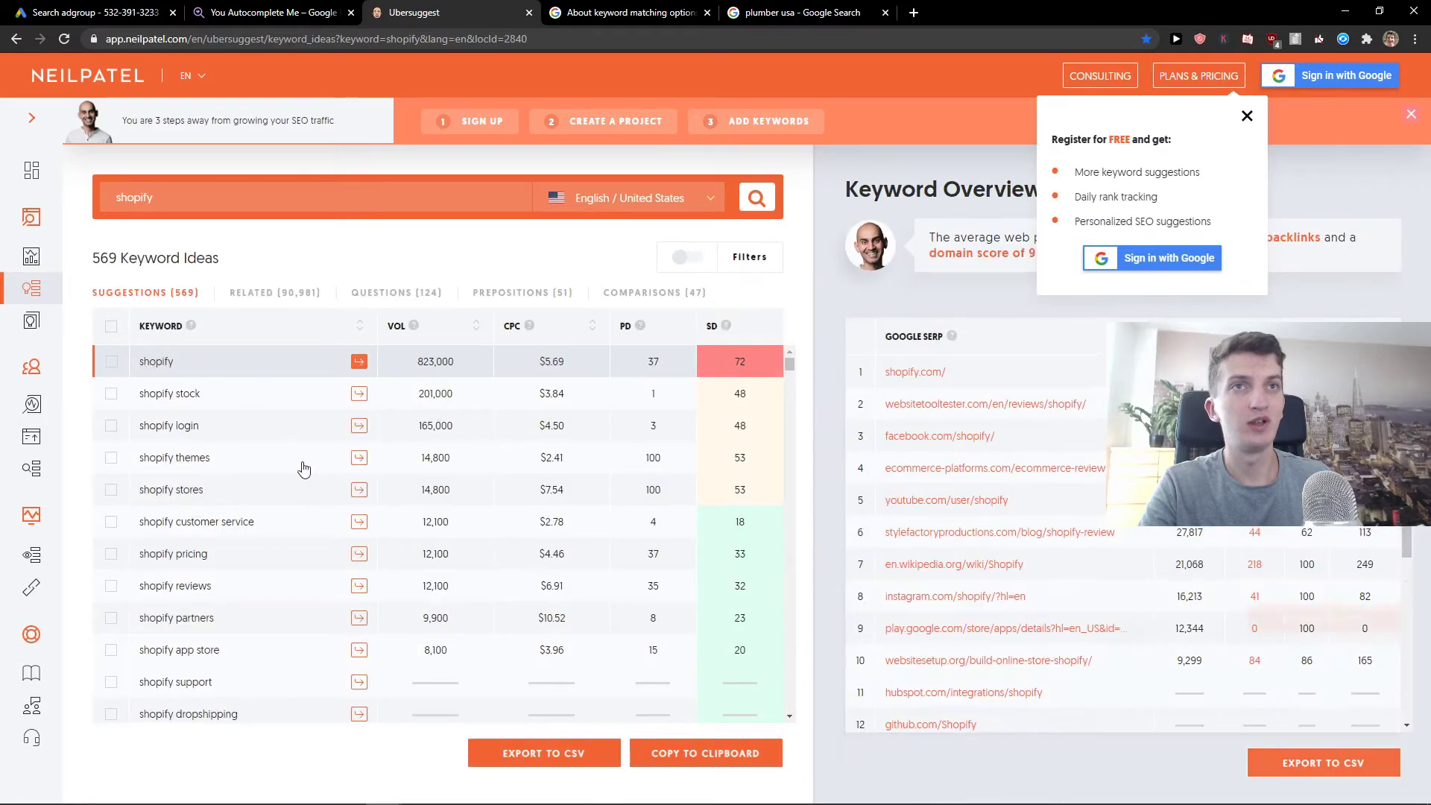
- Switch Ubersuggest's shopify keyword ideas to the Questions (124) list, e.g. 'how much does shopify cost'
{"action": "scroll", "coordinate": [305, 455], "scroll_direction": "down", "scroll_amount": 3}
{"action": "scroll", "coordinate": [303, 451], "scroll_direction": "down", "scroll_amount": 5}
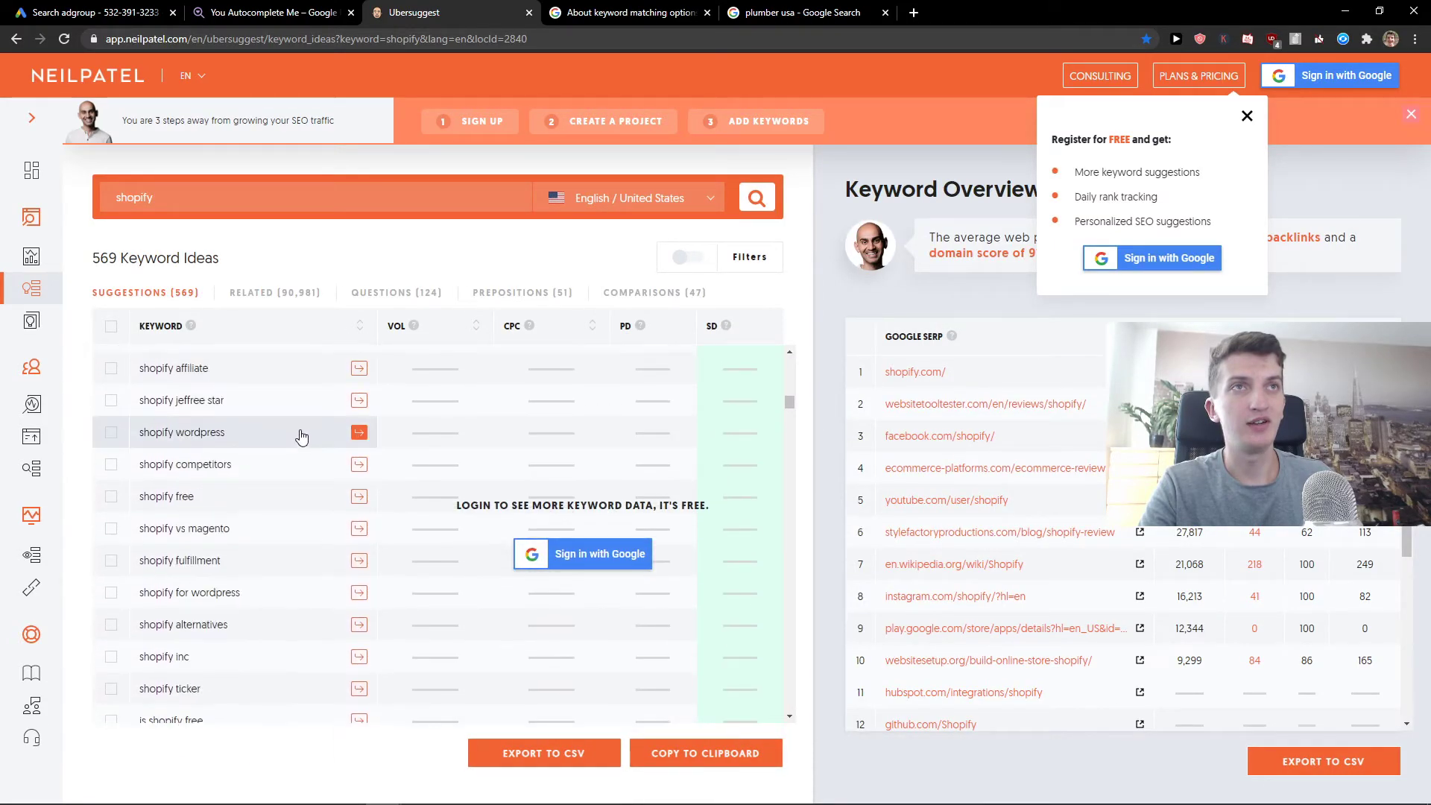
{"action": "left_click", "coordinate": [366, 296]}
{"action": "scroll", "coordinate": [295, 456], "scroll_direction": "up", "scroll_amount": 10}
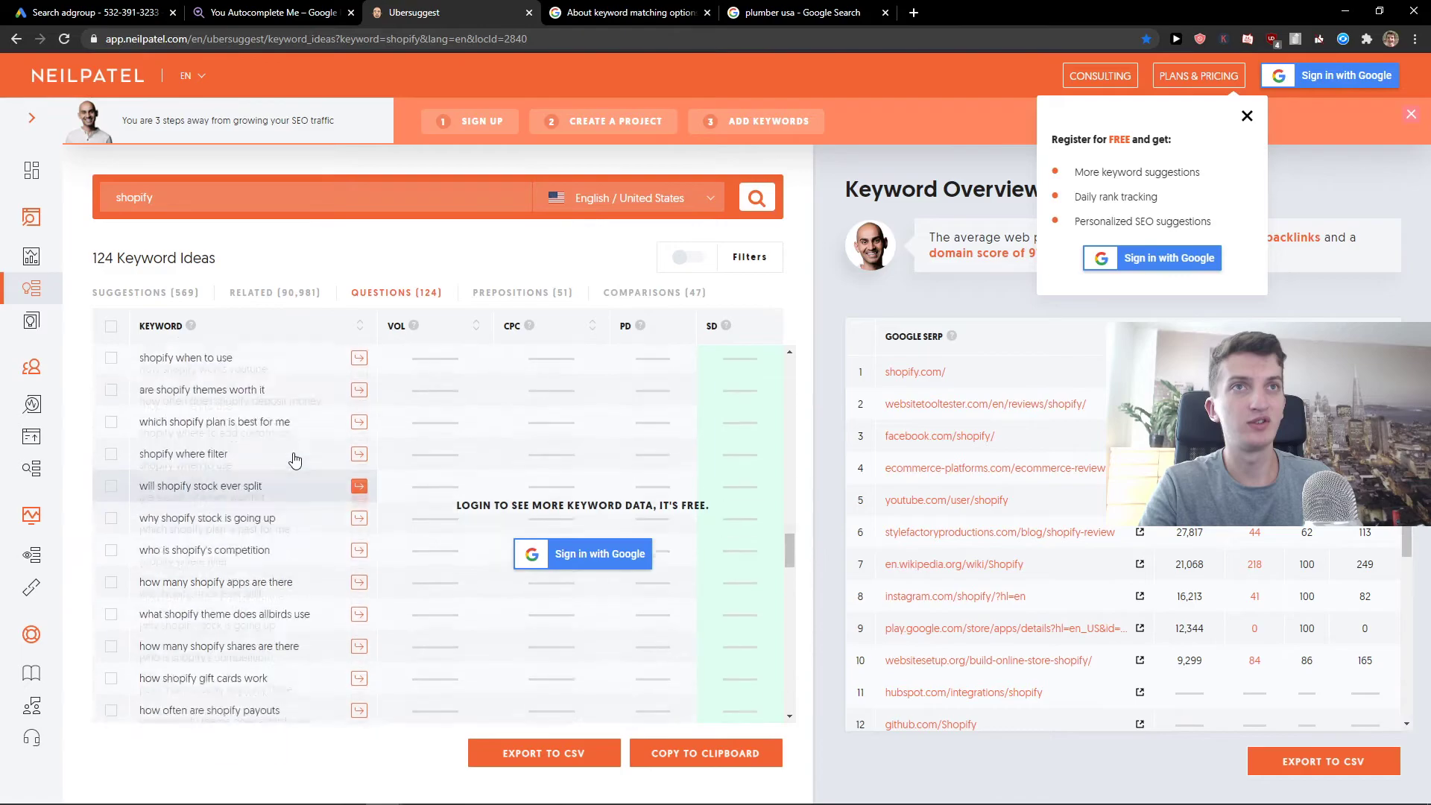
{"action": "scroll", "coordinate": [295, 456], "scroll_direction": "up", "scroll_amount": 5}
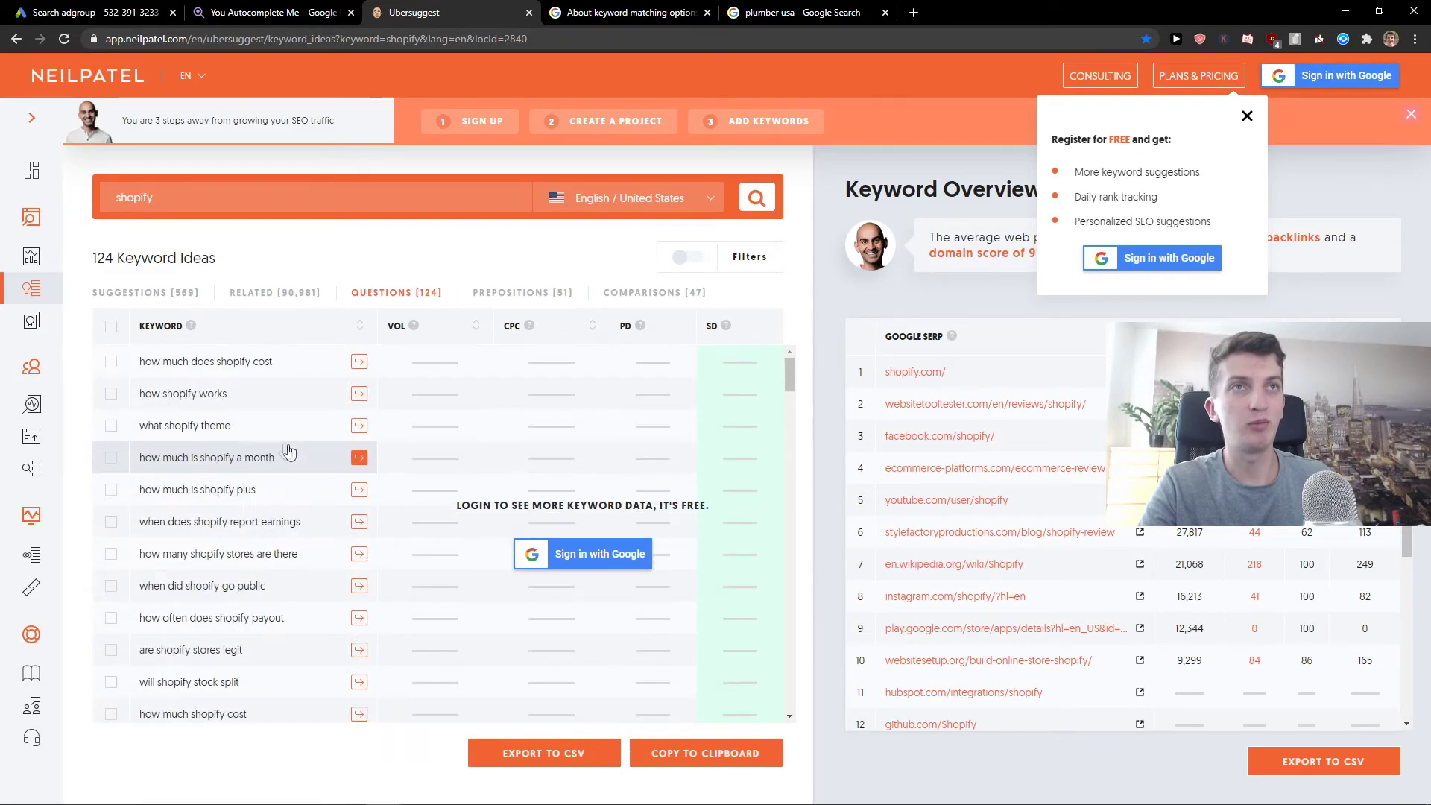
- Show shopify's related keywords, then scan the A–F 'glasses how to' autocomplete lists
{"action": "left_click", "coordinate": [290, 294]}
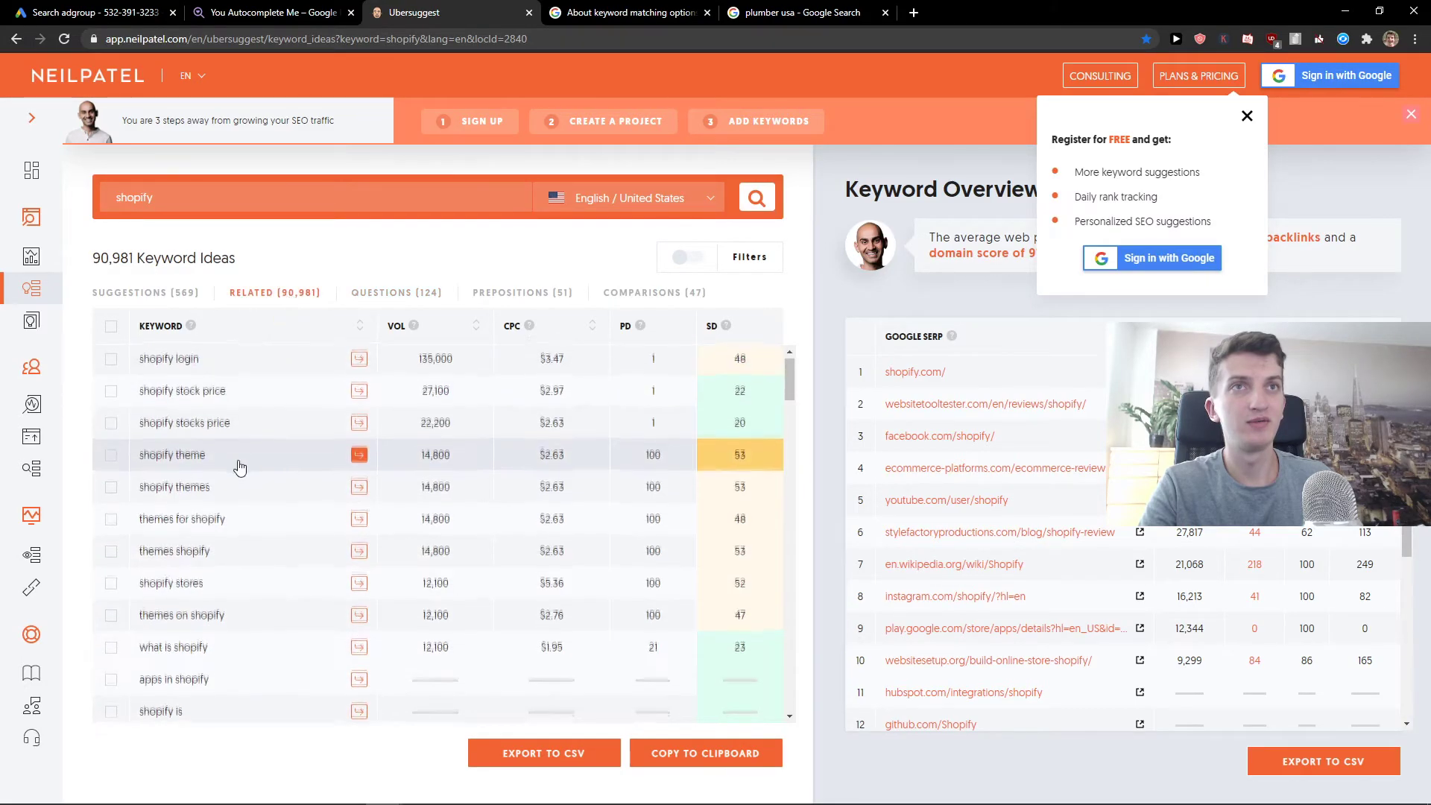
{"action": "key", "text": "ctrl+shift+Tab"}
{"action": "scroll", "coordinate": [291, 351], "scroll_direction": "down", "scroll_amount": 3}
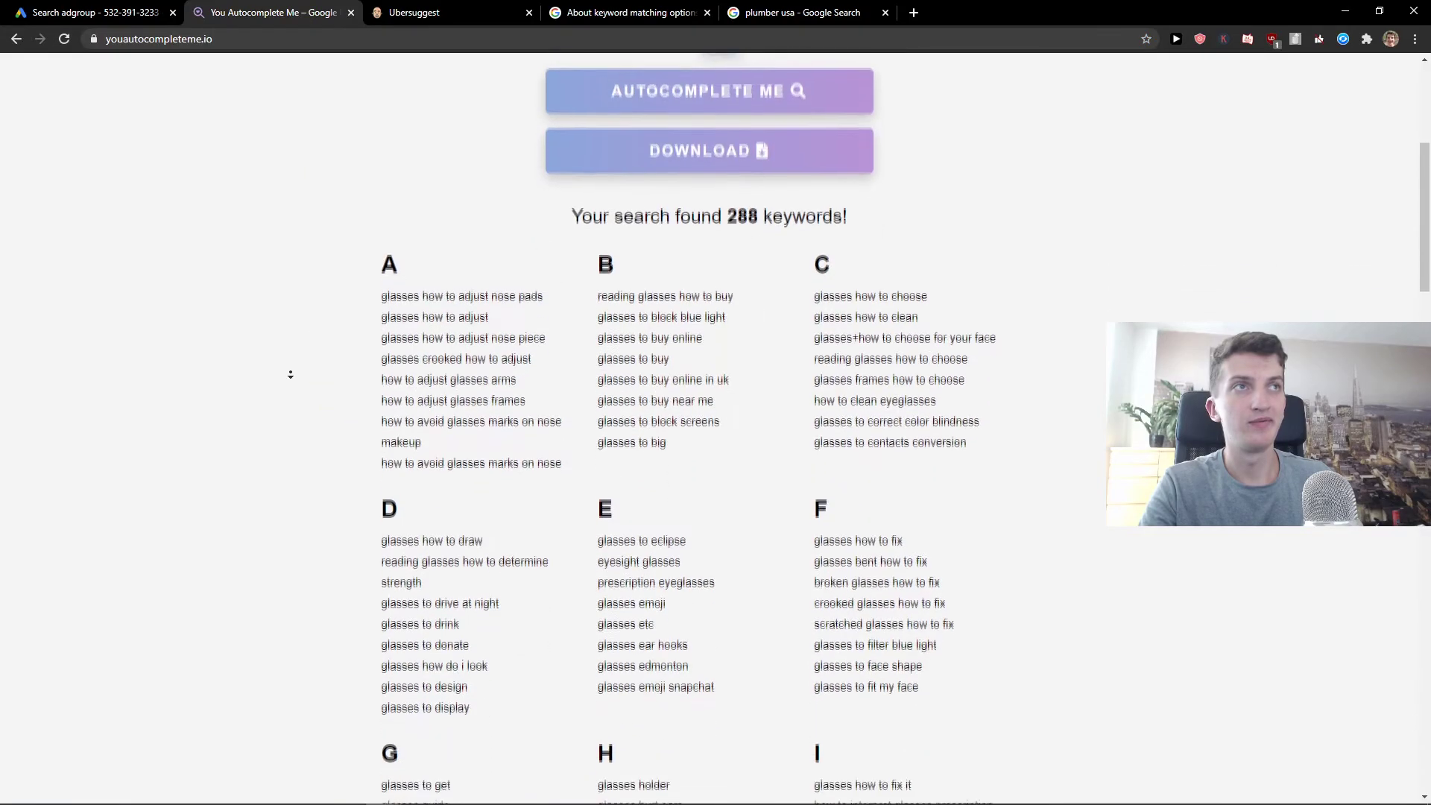
{"action": "left_click_drag", "start_coordinate": [290, 374], "coordinate": [904, 502]}
{"action": "left_click", "coordinate": [922, 501]}
{"action": "scroll", "coordinate": [923, 502], "scroll_direction": "down", "scroll_amount": 4}
- Review the D–I groups of the 288 'glasses how to' suggestions
{"action": "left_click_drag", "start_coordinate": [922, 564], "coordinate": [415, 263]}
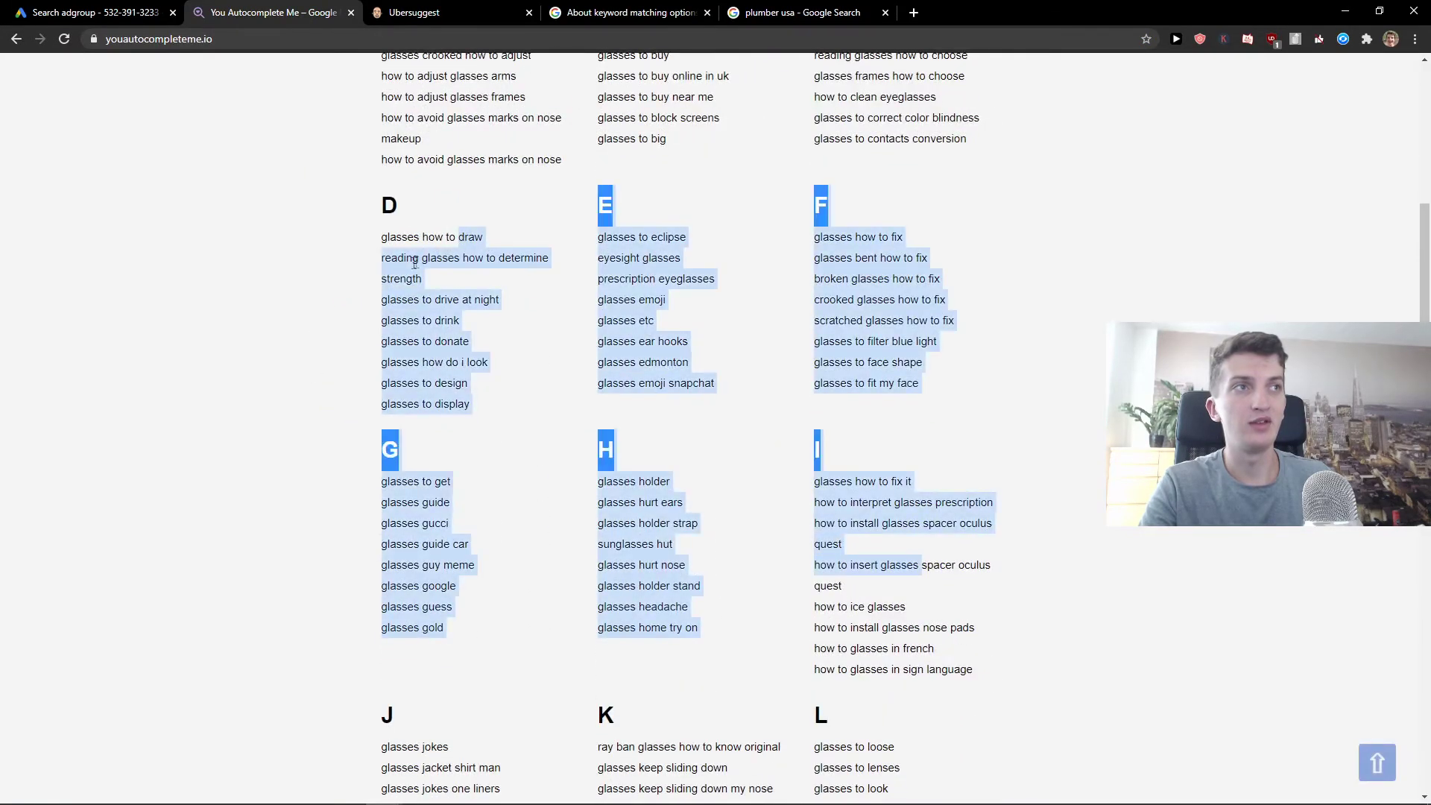
{"action": "left_click", "coordinate": [351, 416]}
{"action": "scroll", "coordinate": [297, 578], "scroll_direction": "down", "scroll_amount": 2}
{"action": "scroll", "coordinate": [293, 399], "scroll_direction": "up", "scroll_amount": 11}
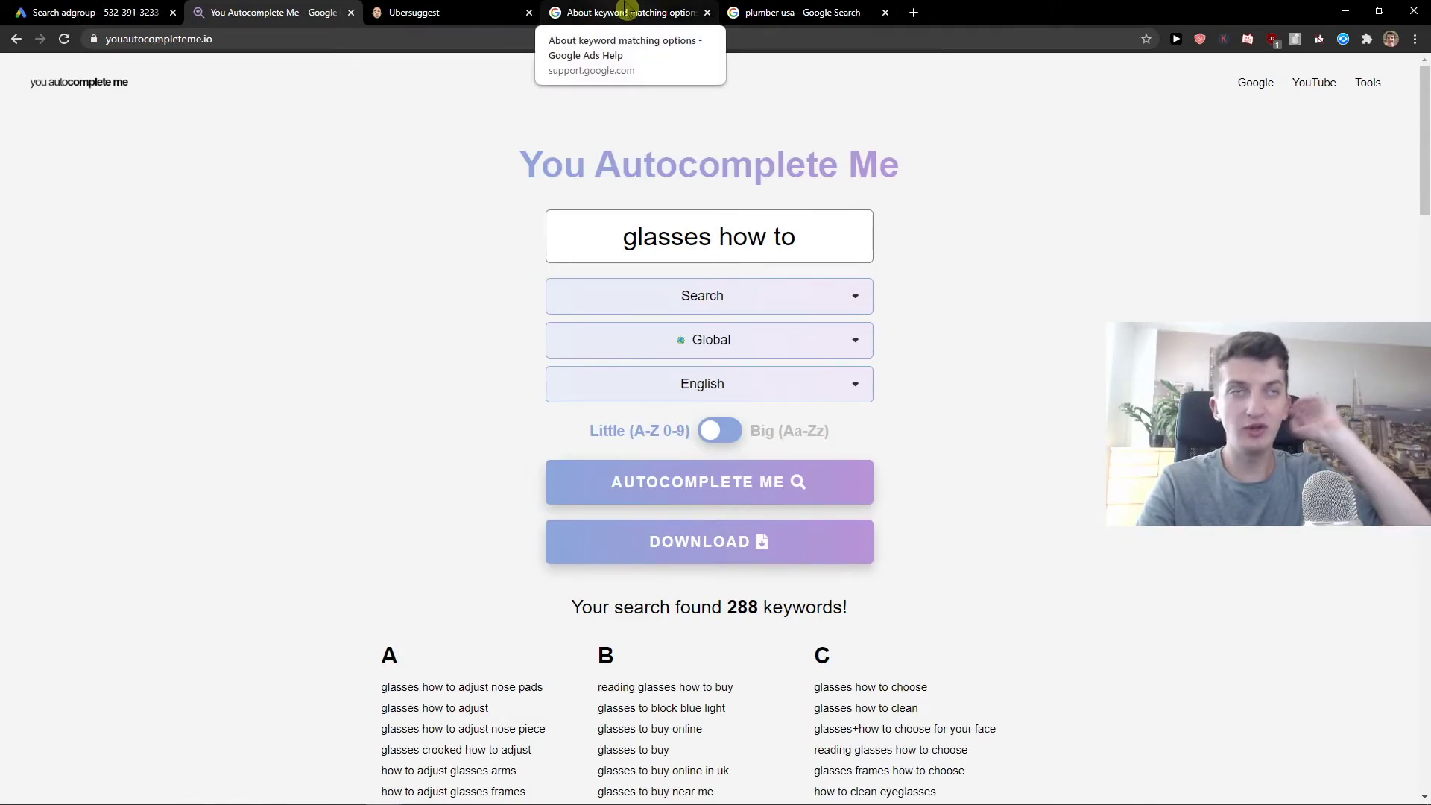
{"action": "left_click", "coordinate": [628, 10]}
- In a new tab placed fourth, search Google for 'plumber how to'
{"action": "left_click", "coordinate": [914, 14]}
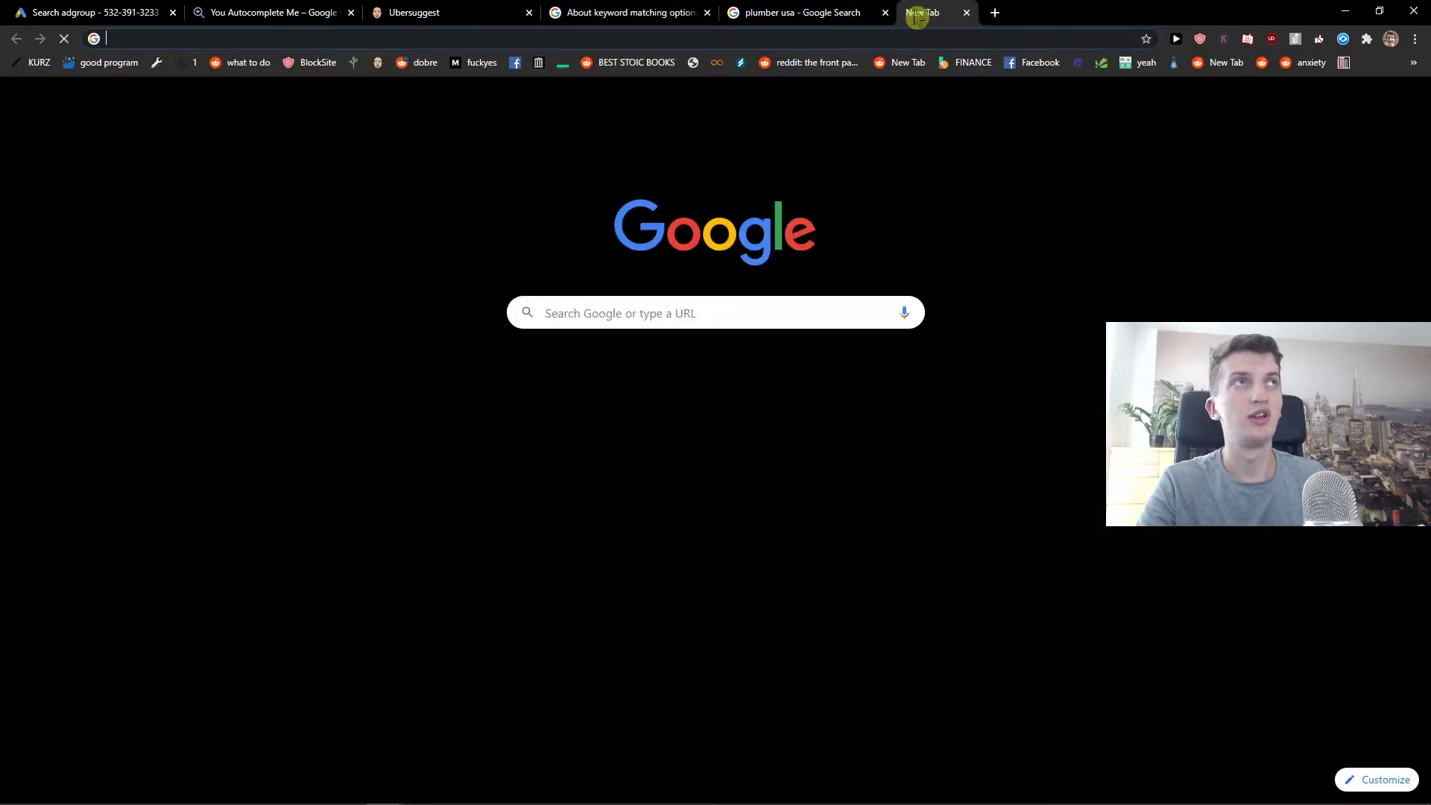
{"action": "left_click_drag", "start_coordinate": [914, 14], "coordinate": [630, 11]}
{"action": "left_click", "coordinate": [607, 304]}
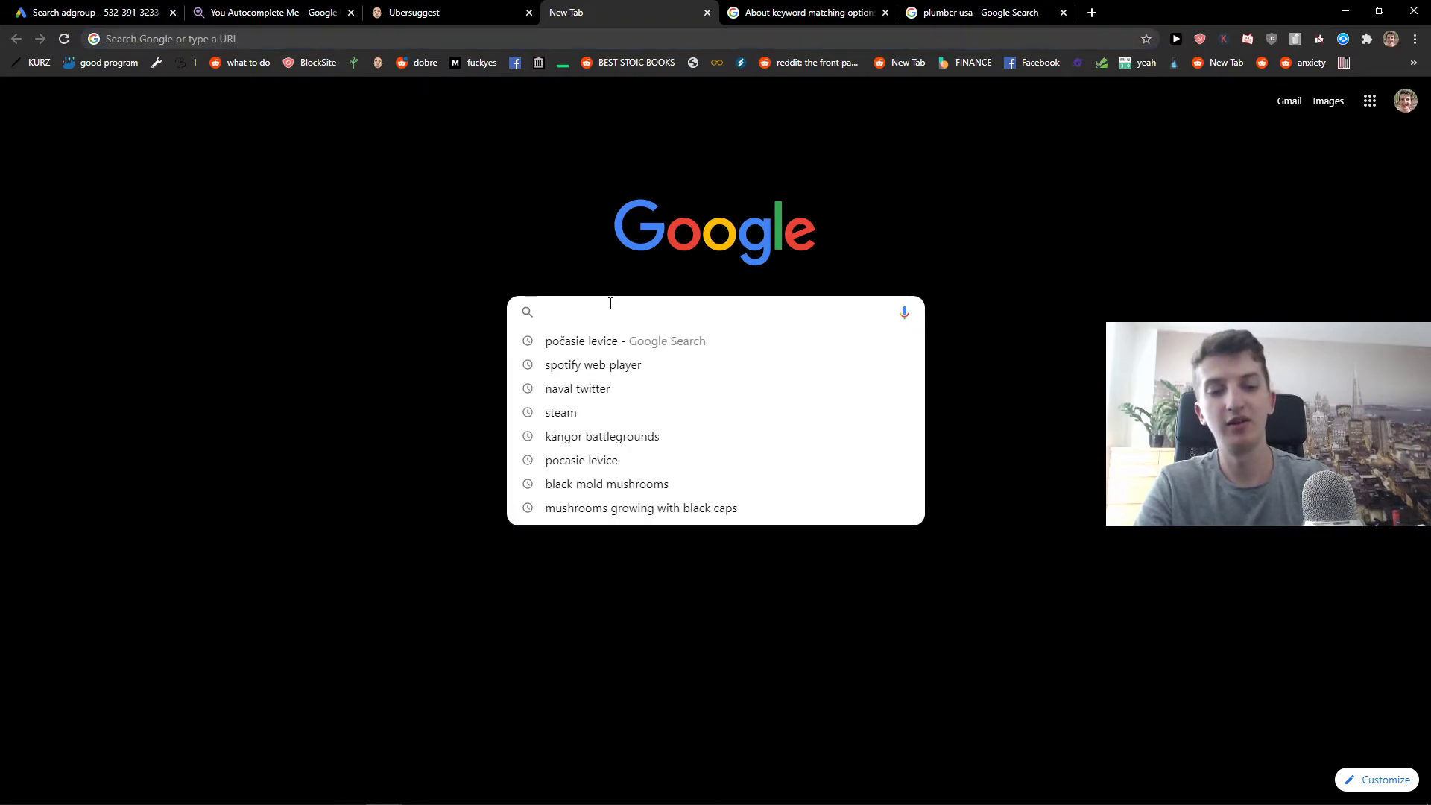
{"action": "type", "text": "plumber in"}
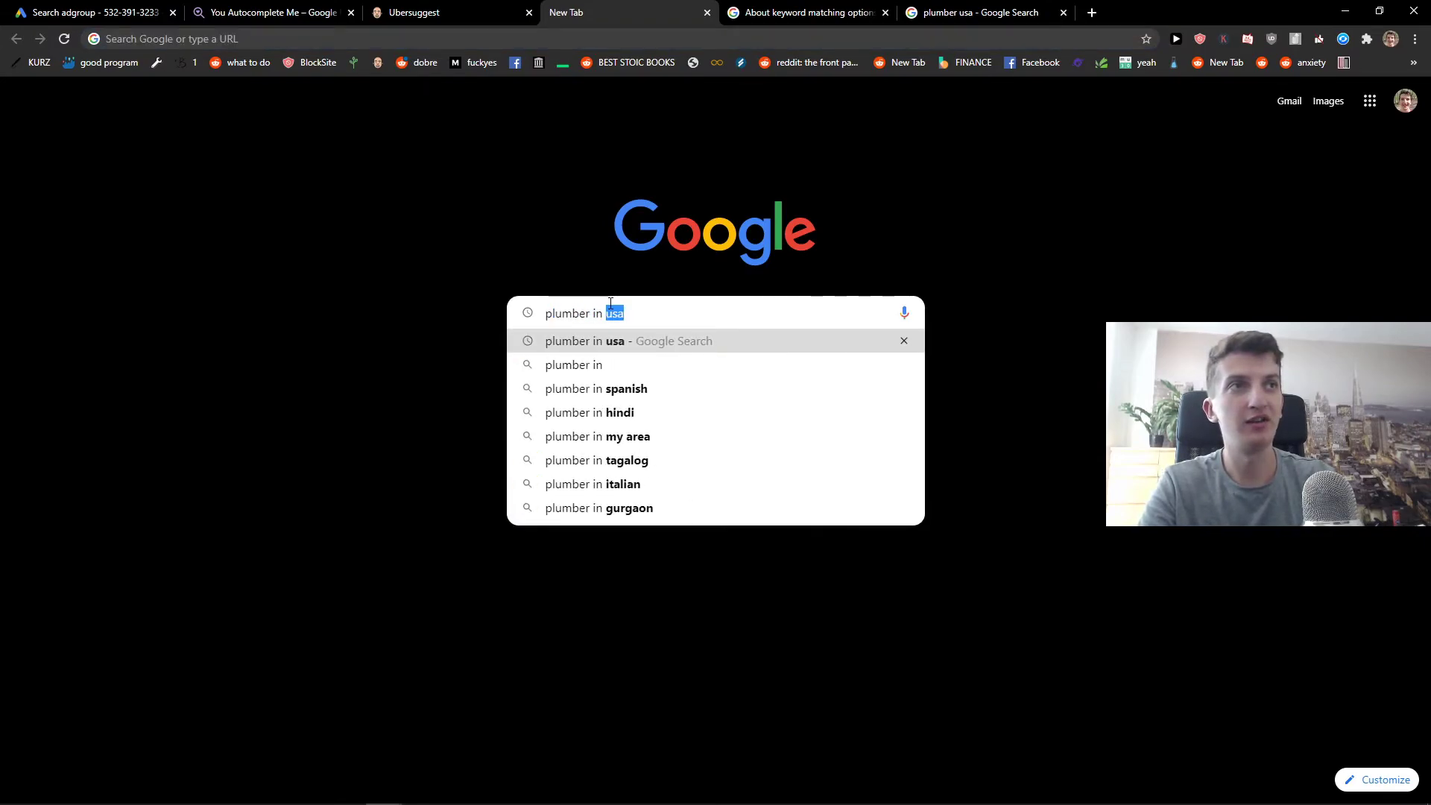
{"action": "key", "text": "BackSpace"}
{"action": "key", "text": "BackSpace"}
{"action": "key", "text": "BackSpace"}
{"action": "key", "text": "BackSpace"}
{"action": "key", "text": "BackSpace"}
{"action": "key", "text": "BackSpace"}
{"action": "key", "text": "BackSpace"}
{"action": "key", "text": "BackSpace"}
{"action": "key", "text": "BackSpace"}
{"action": "key", "text": "BackSpace"}
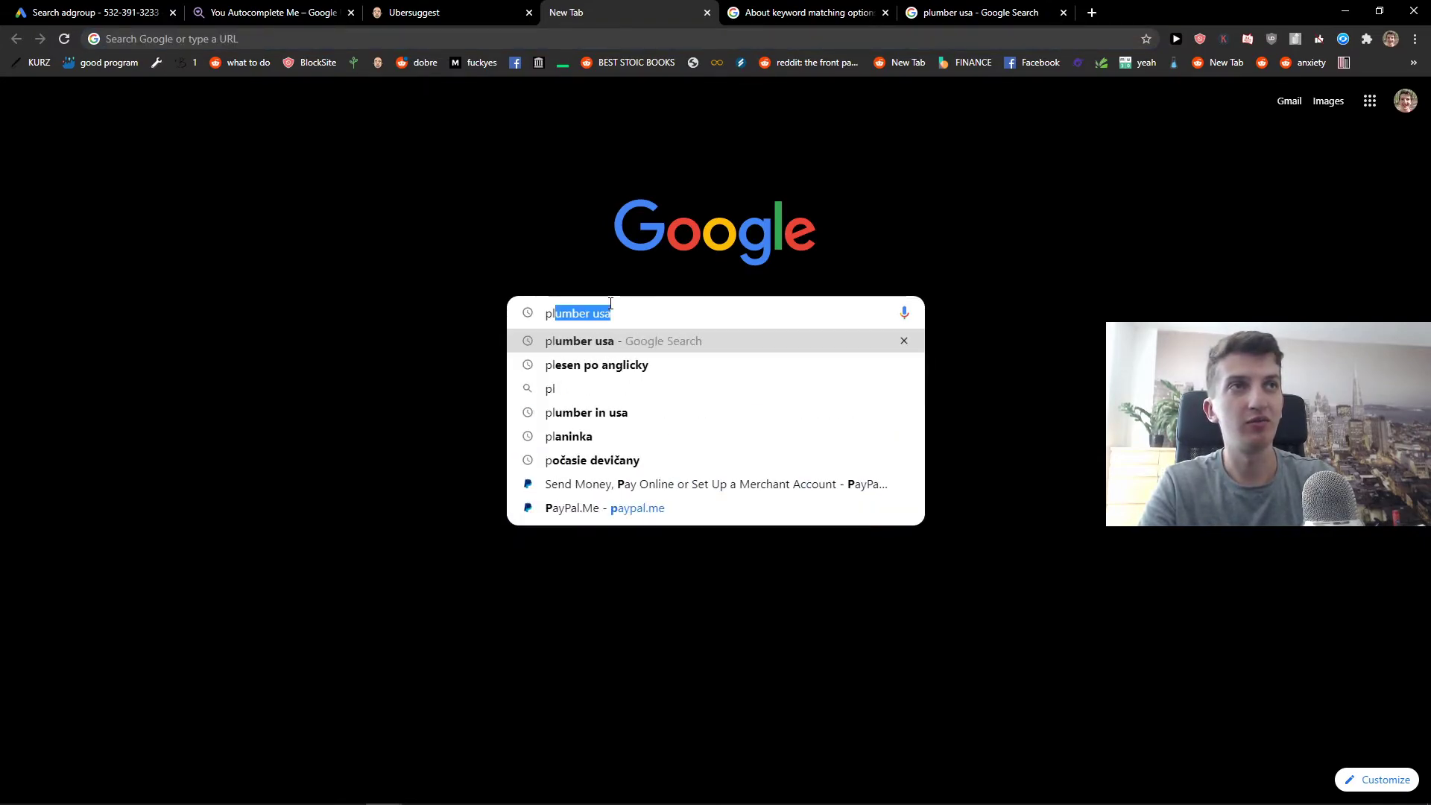
{"action": "type", "text": "umber how to"}
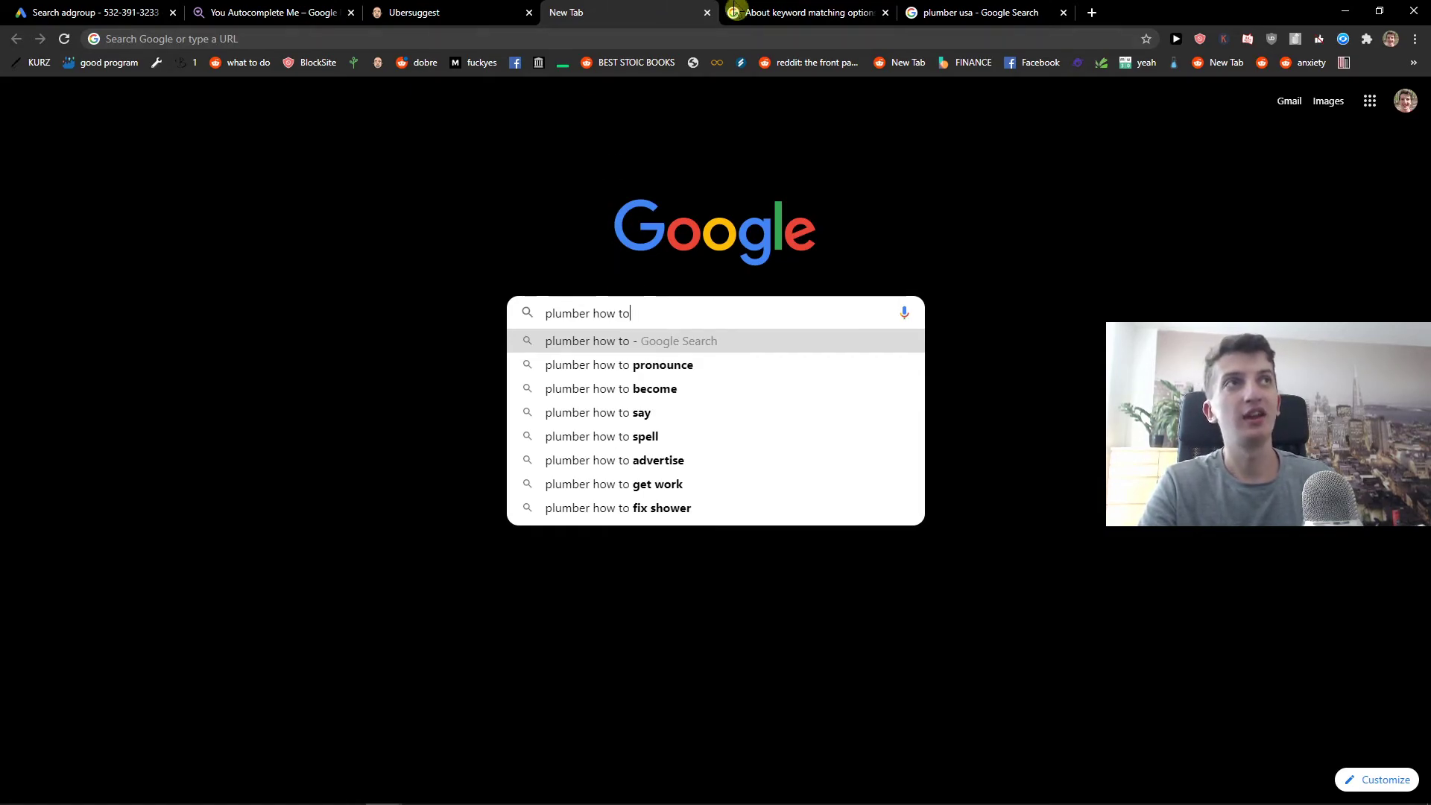
- Return to the keyword matching help page, moving its tab ahead of the new tab
{"action": "left_click", "coordinate": [808, 14]}
{"action": "left_click_drag", "start_coordinate": [808, 13], "coordinate": [631, 14]}
{"action": "left_click", "coordinate": [594, 41]}
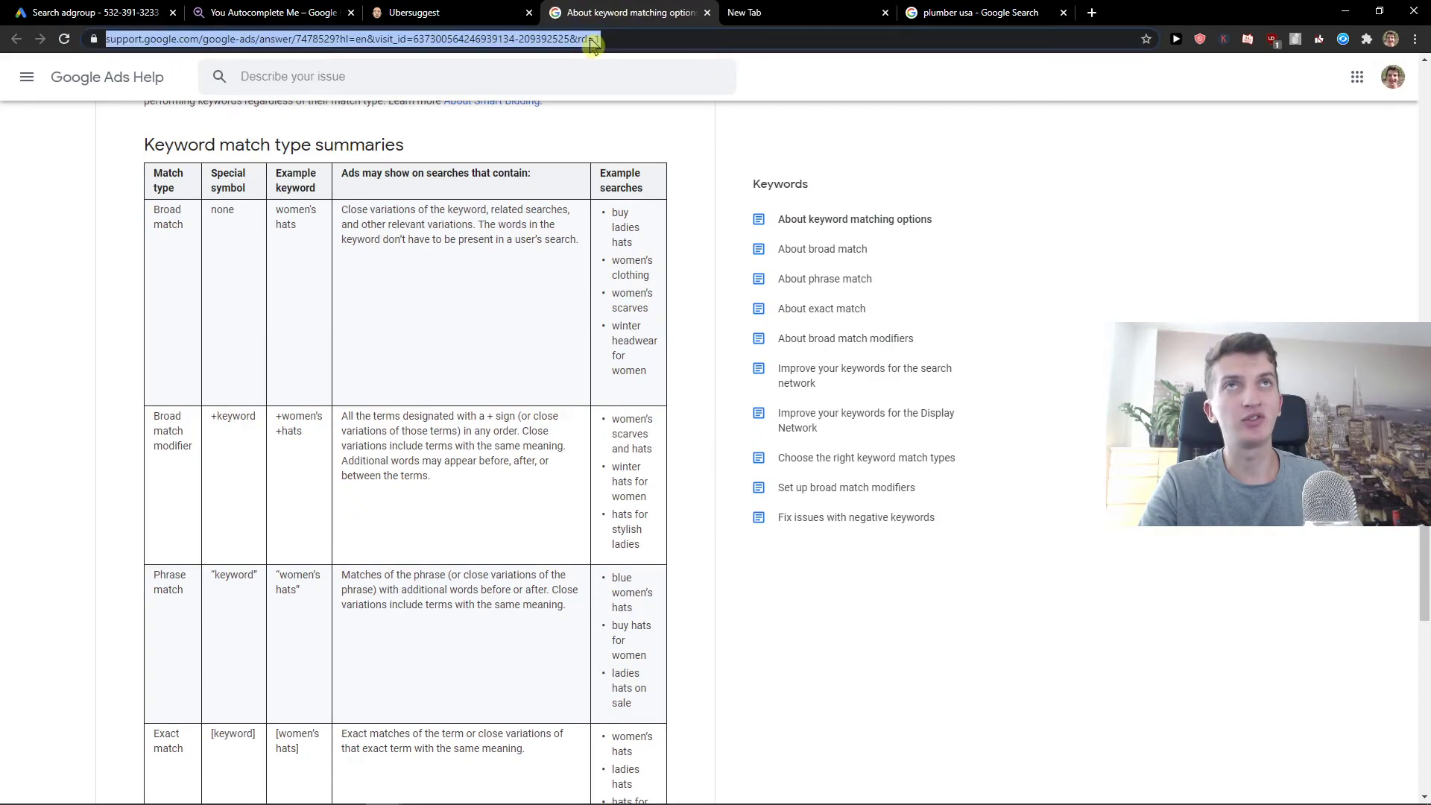
- Enter 'Best plumber Here' as Headline 1, then bring forward the plumber usa results tab
{"action": "left_click", "coordinate": [156, 13]}
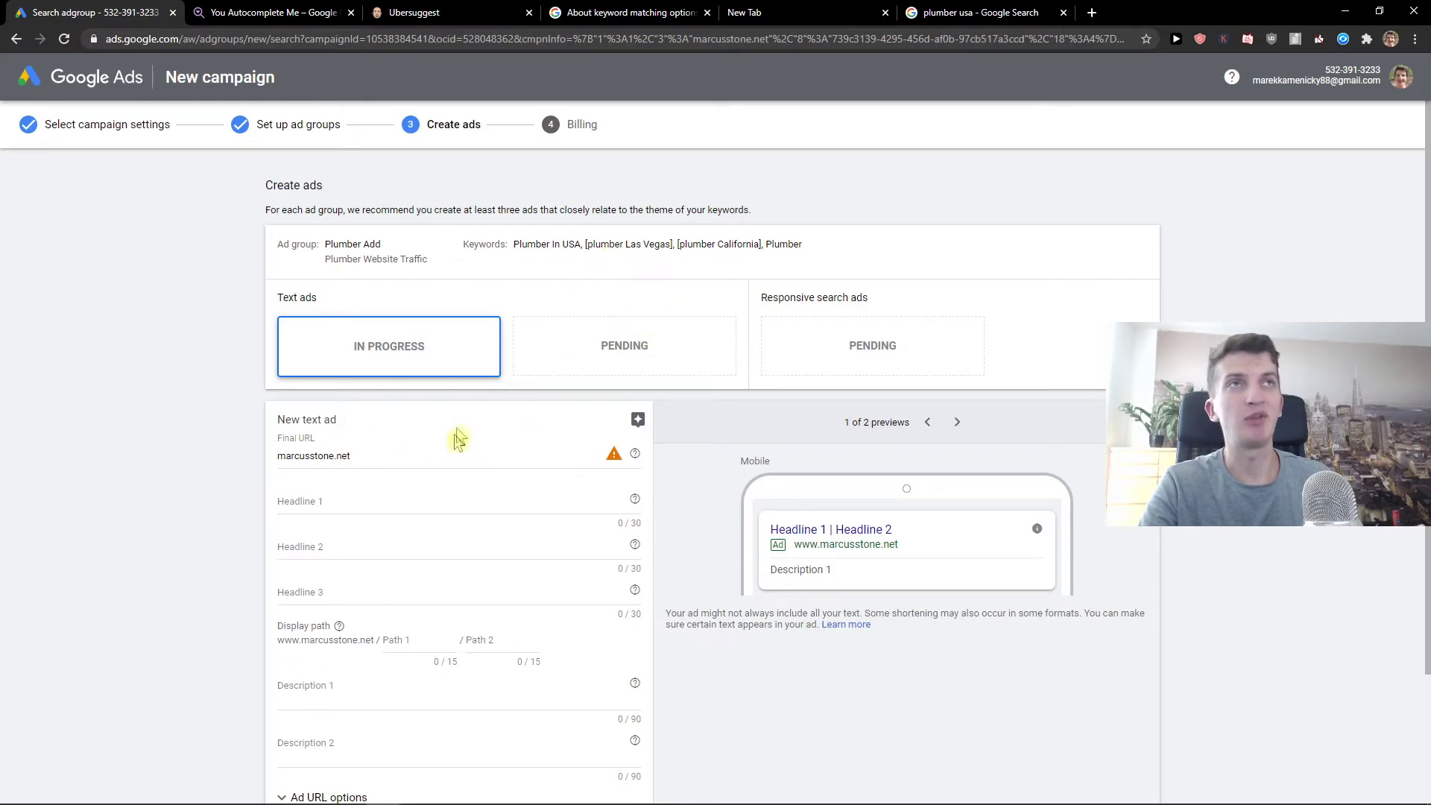
{"action": "scroll", "coordinate": [388, 428], "scroll_direction": "down", "scroll_amount": 1}
{"action": "double_click", "coordinate": [342, 382]}
{"action": "left_click", "coordinate": [406, 427]}
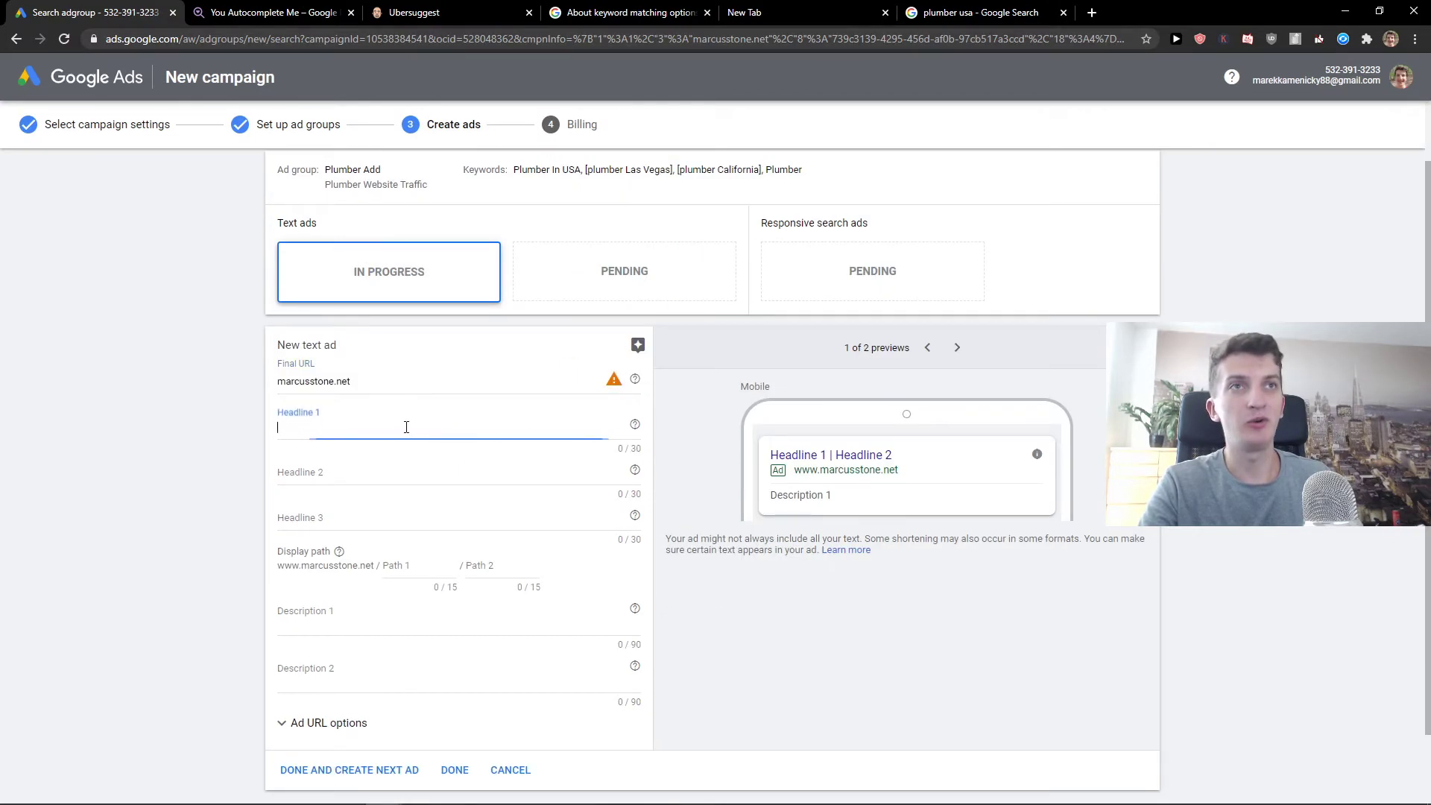
{"action": "type", "text": "Plumber"}
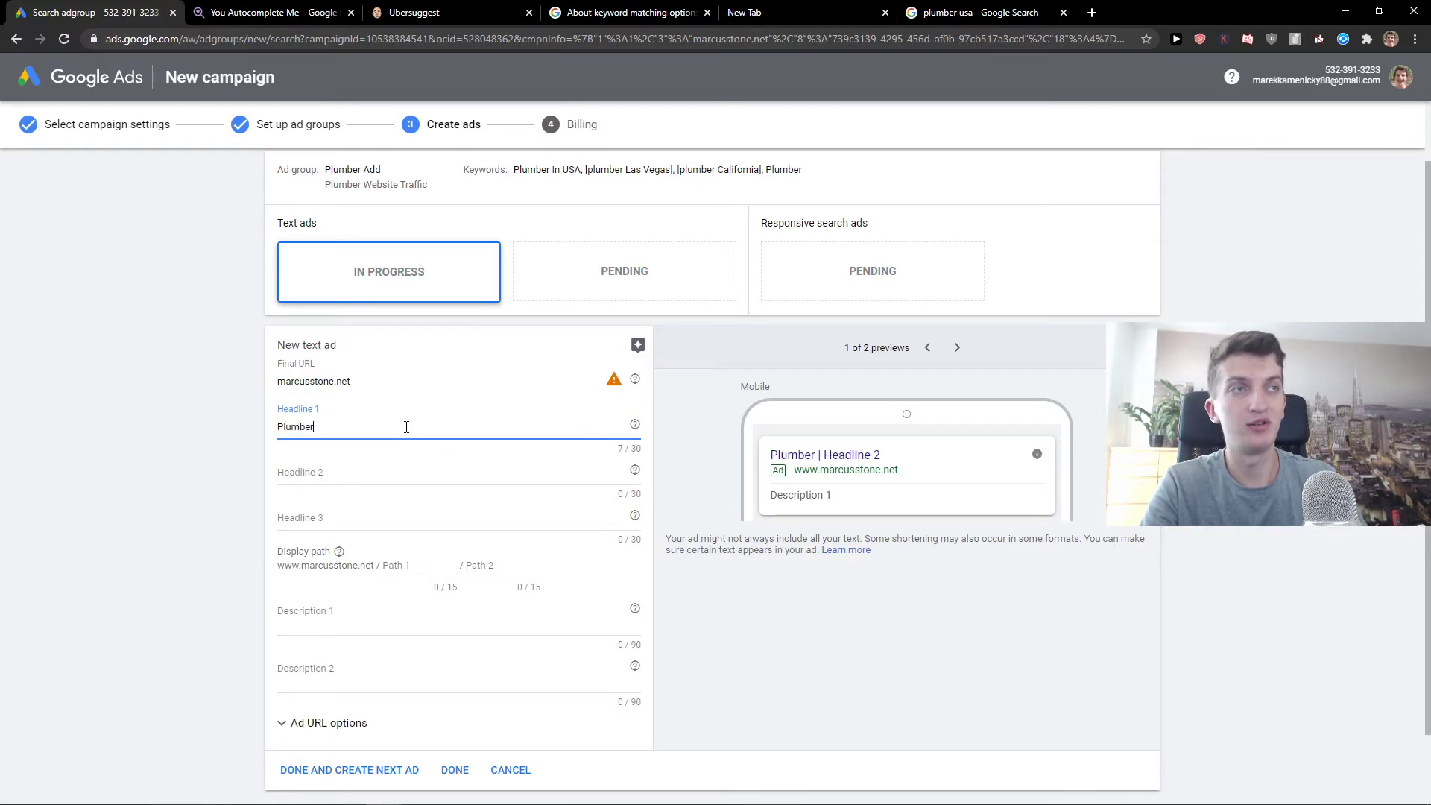
{"action": "key", "text": "ctrl+a"}
{"action": "type", "text": "Best "}
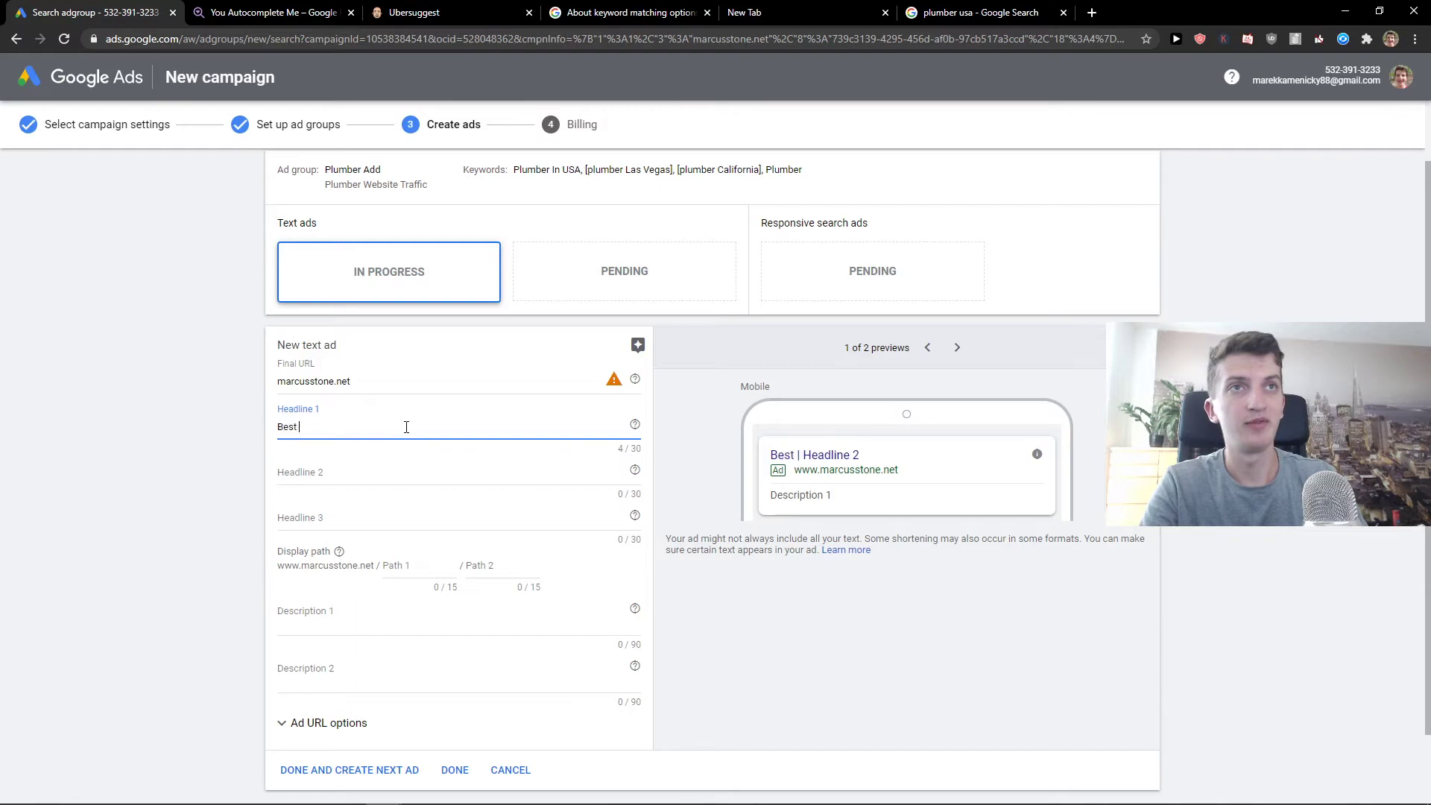
{"action": "type", "text": "plumber Here"}
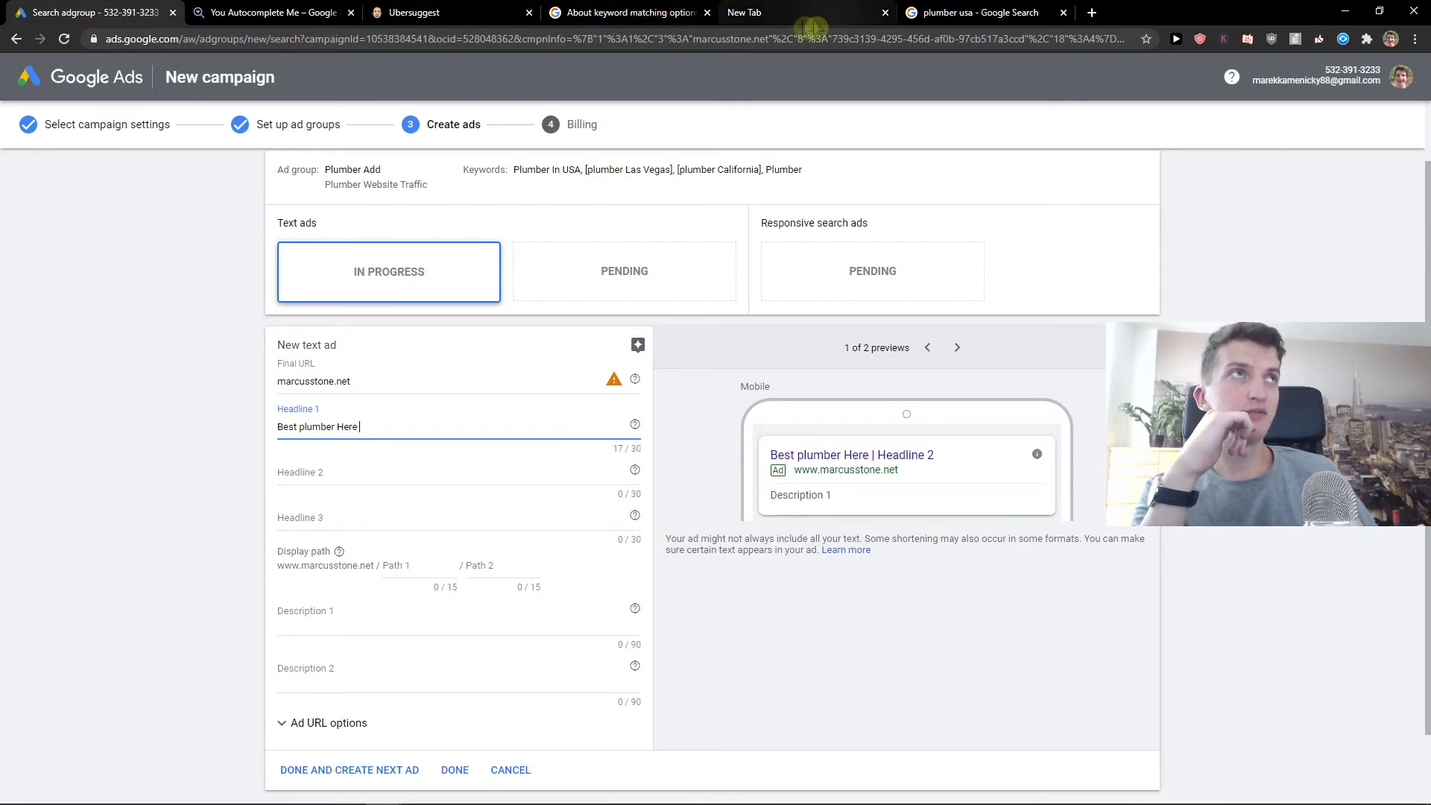
{"action": "left_click_drag", "start_coordinate": [977, 12], "coordinate": [298, 11]}
{"action": "left_click", "coordinate": [105, 302]}
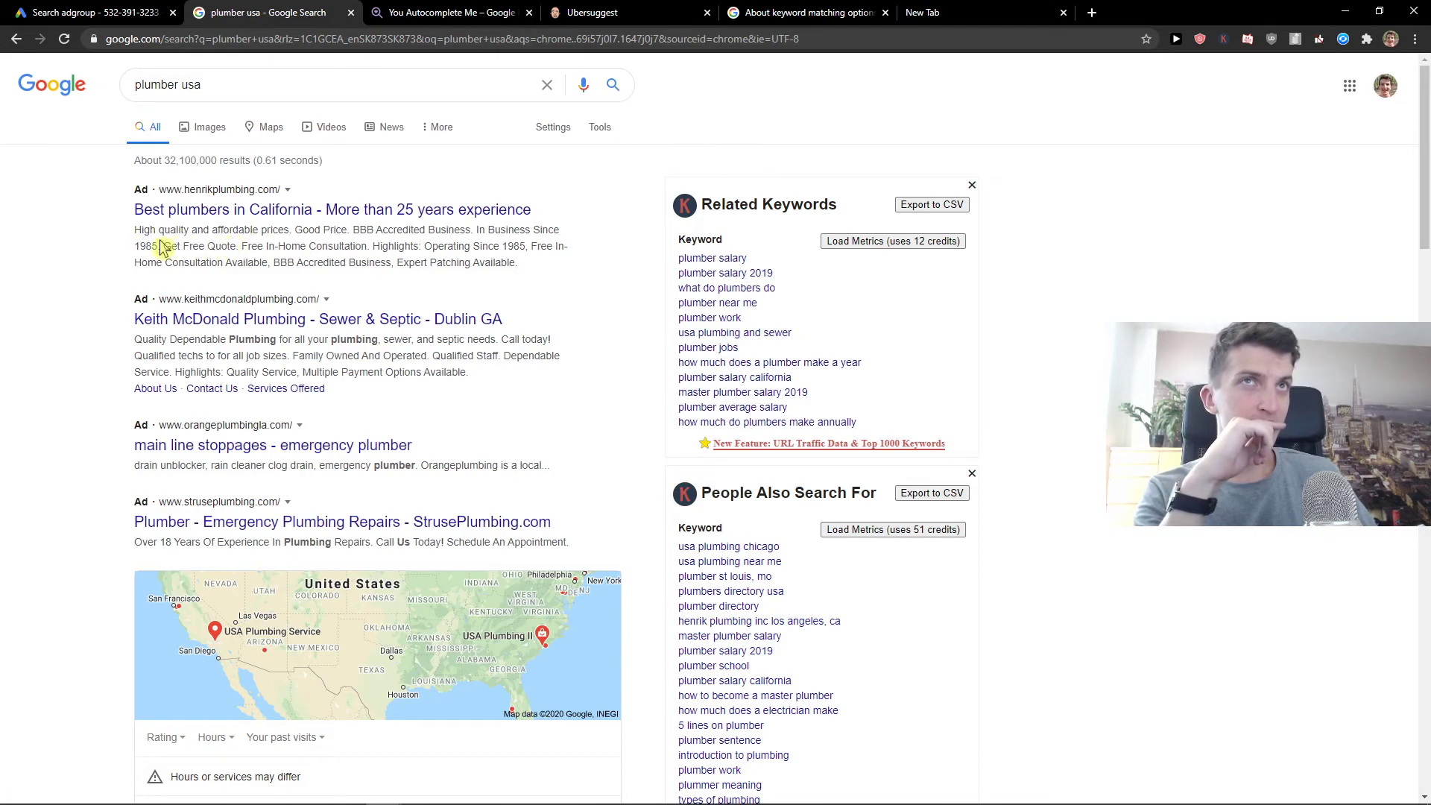
- Rewrite Headline 1 from 'Best plumber Here' to 'Top plumber In New York'
{"action": "left_click", "coordinate": [150, 11]}
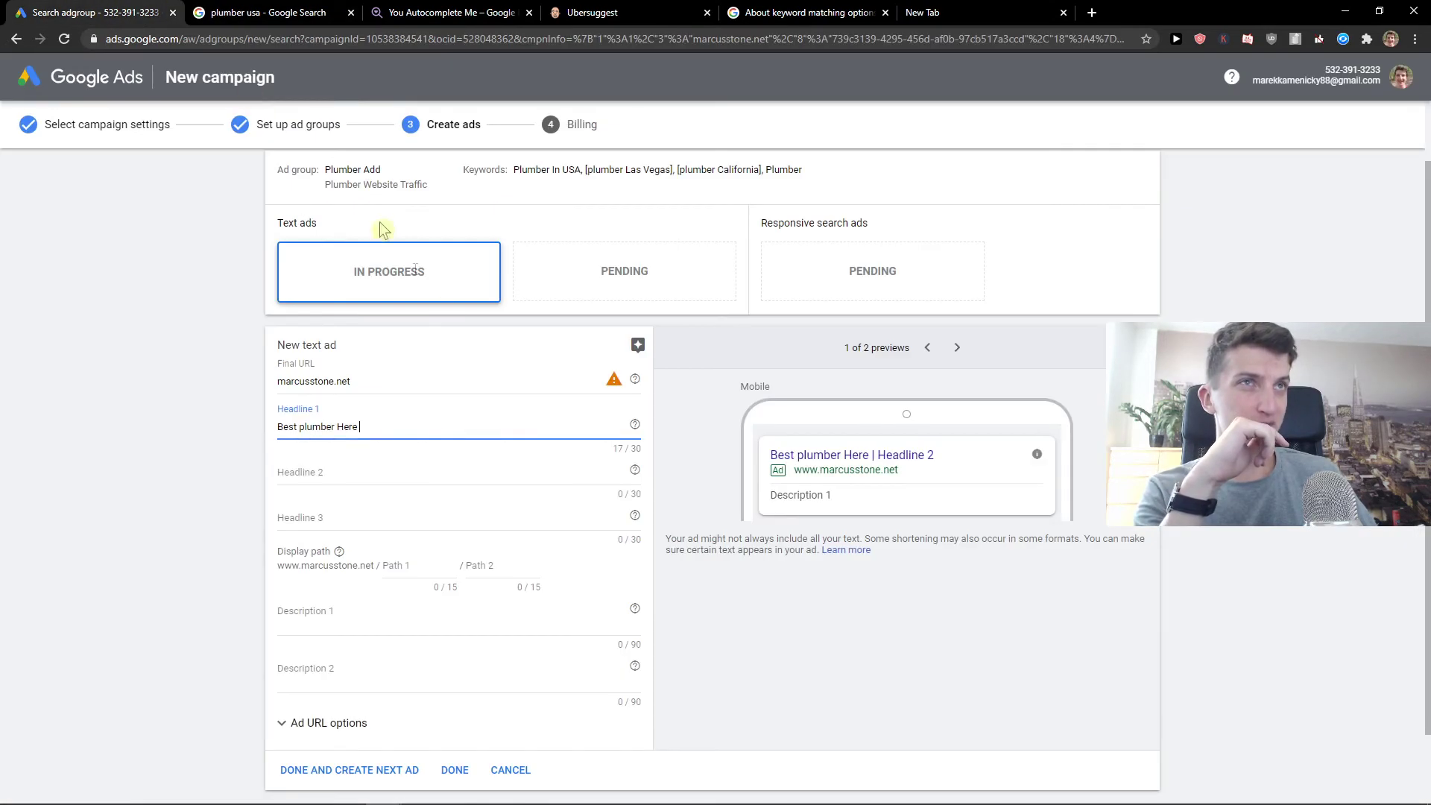
{"action": "left_click", "coordinate": [284, 431]}
{"action": "double_click", "coordinate": [284, 430]}
{"action": "type", "text": "Top plumber "}
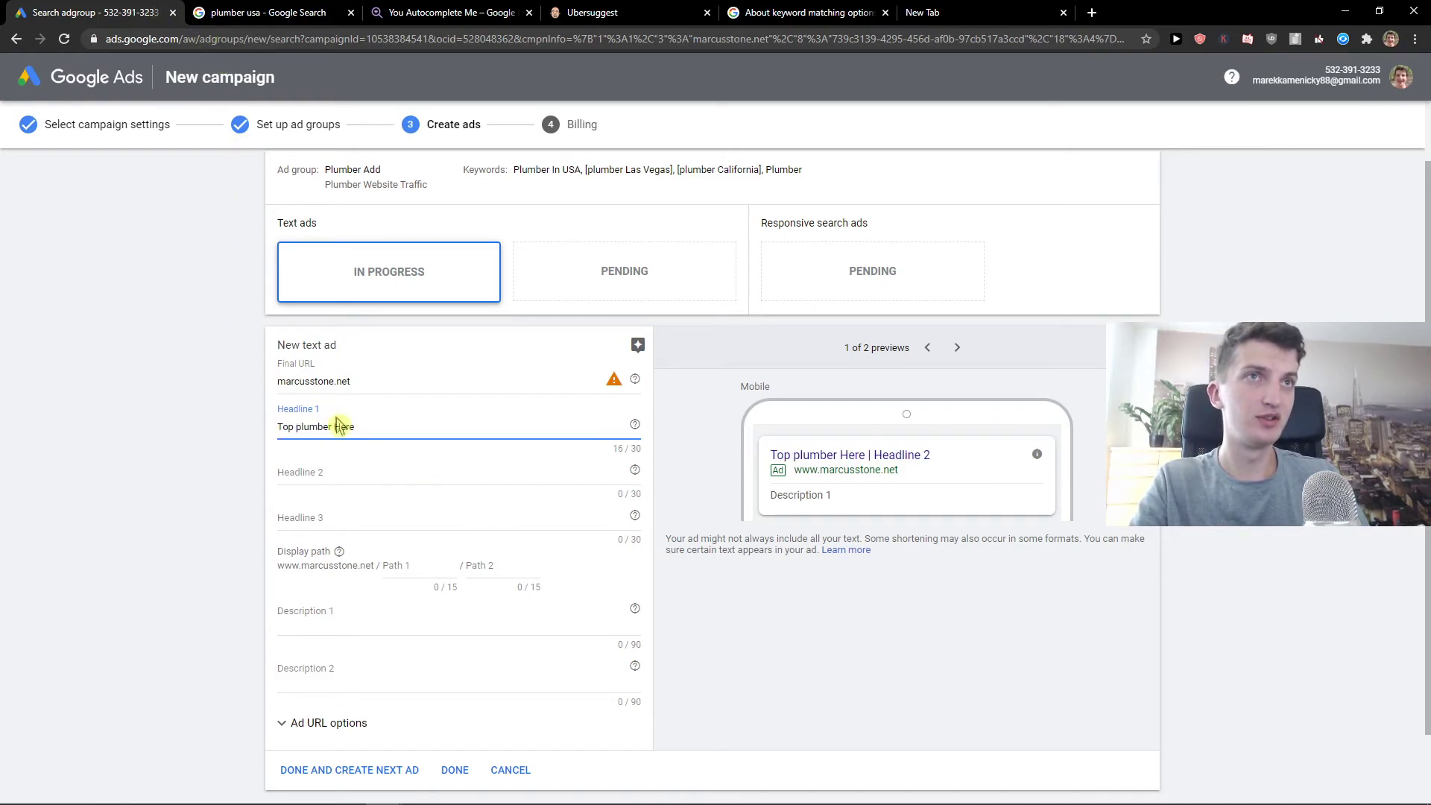
{"action": "type", "text": "In LA"}
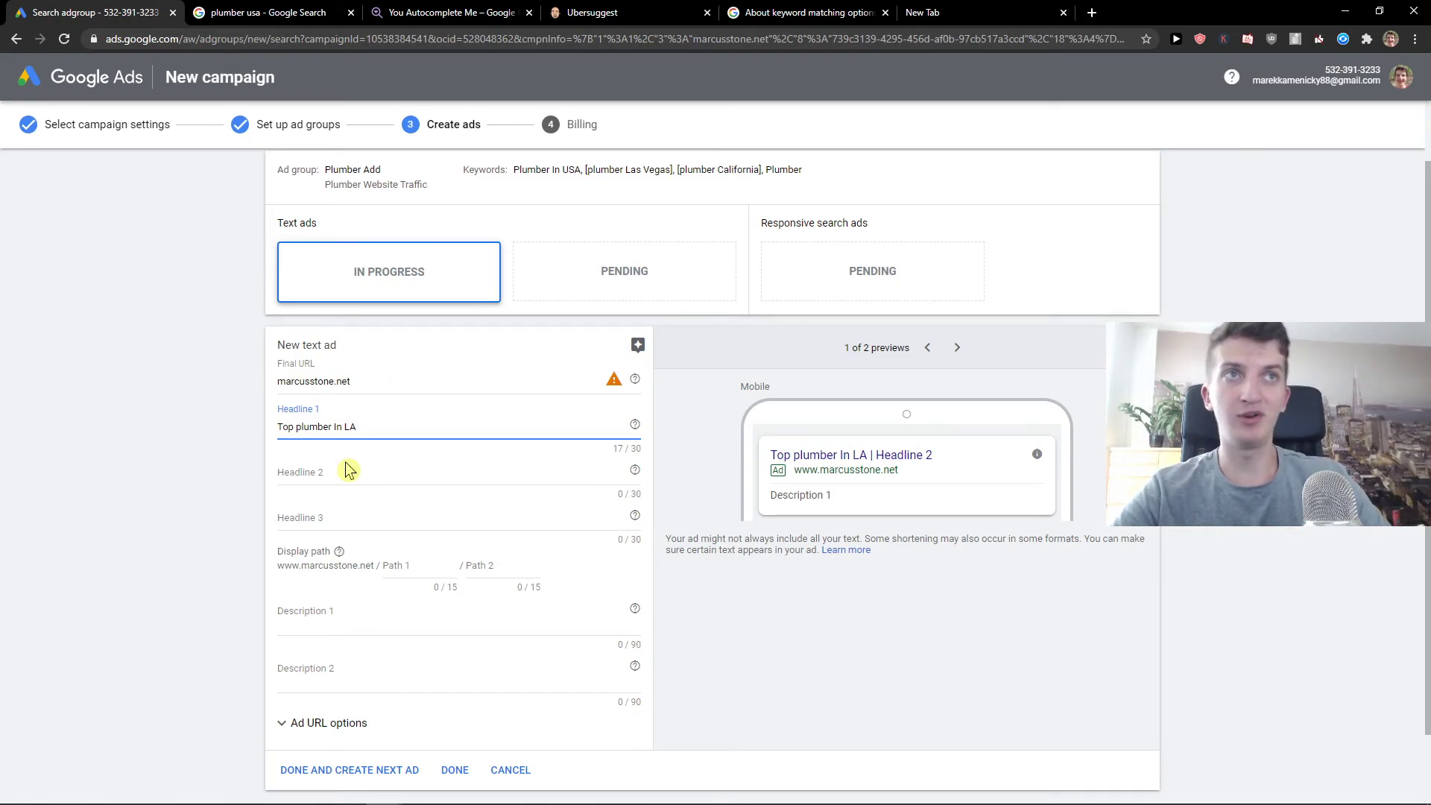
{"action": "key", "text": "BackSpace"}
{"action": "key", "text": "BackSpace"}
{"action": "type", "text": "New York"}
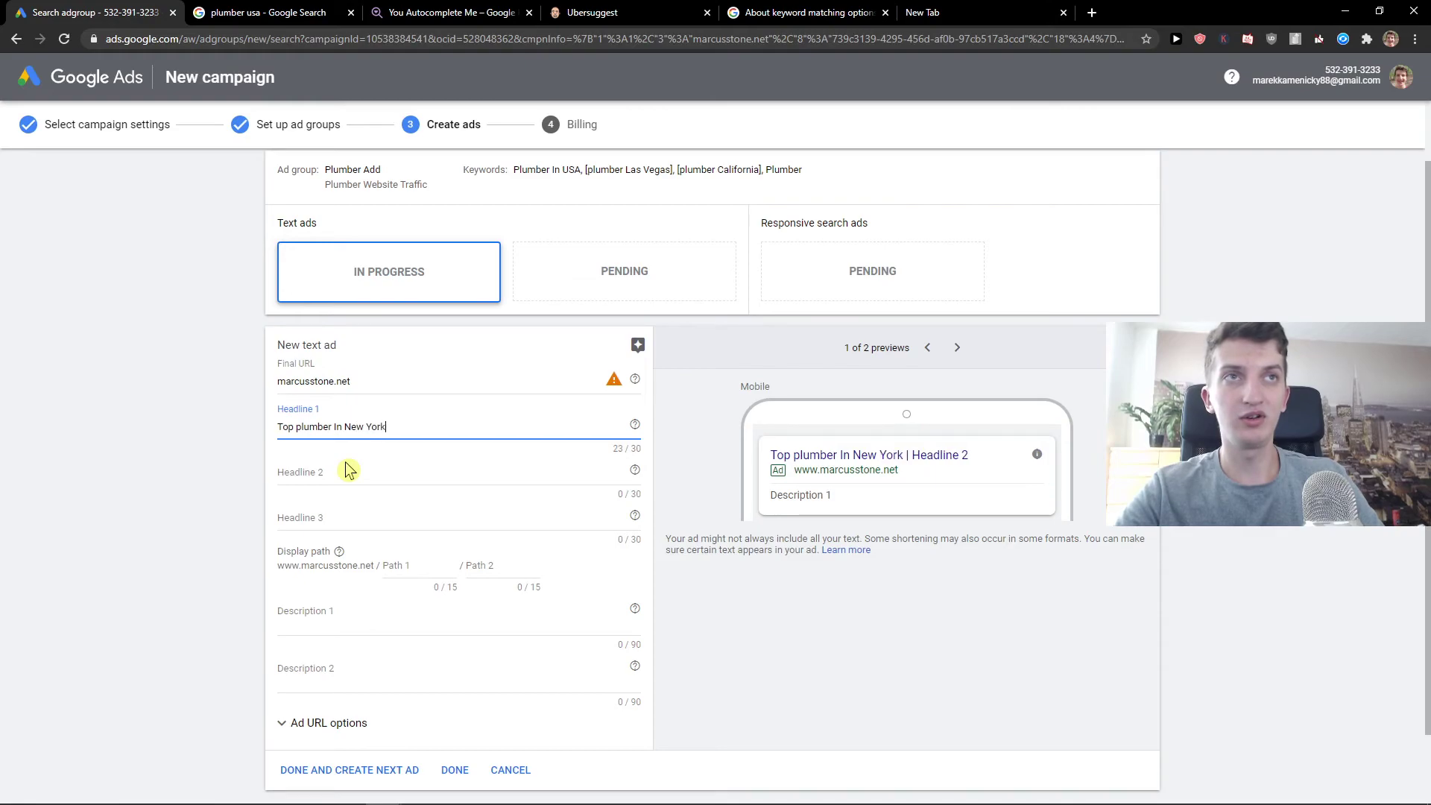
{"action": "key", "text": "Tab"}
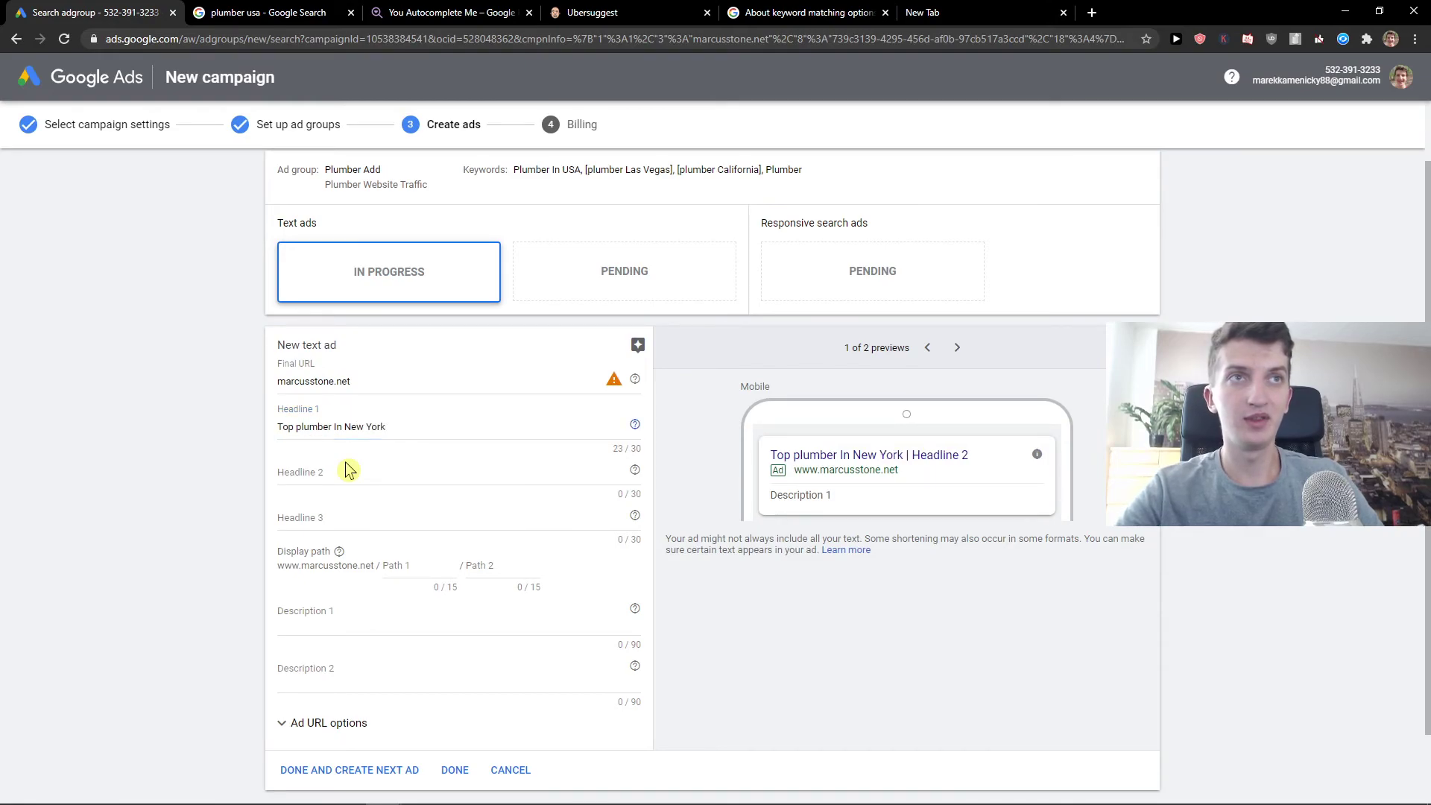
{"action": "left_click", "coordinate": [448, 477]}
- Enter 'Call now' as Headline 2, comparing against competitors' plumber usa ads
{"action": "type", "text": "Call now"}
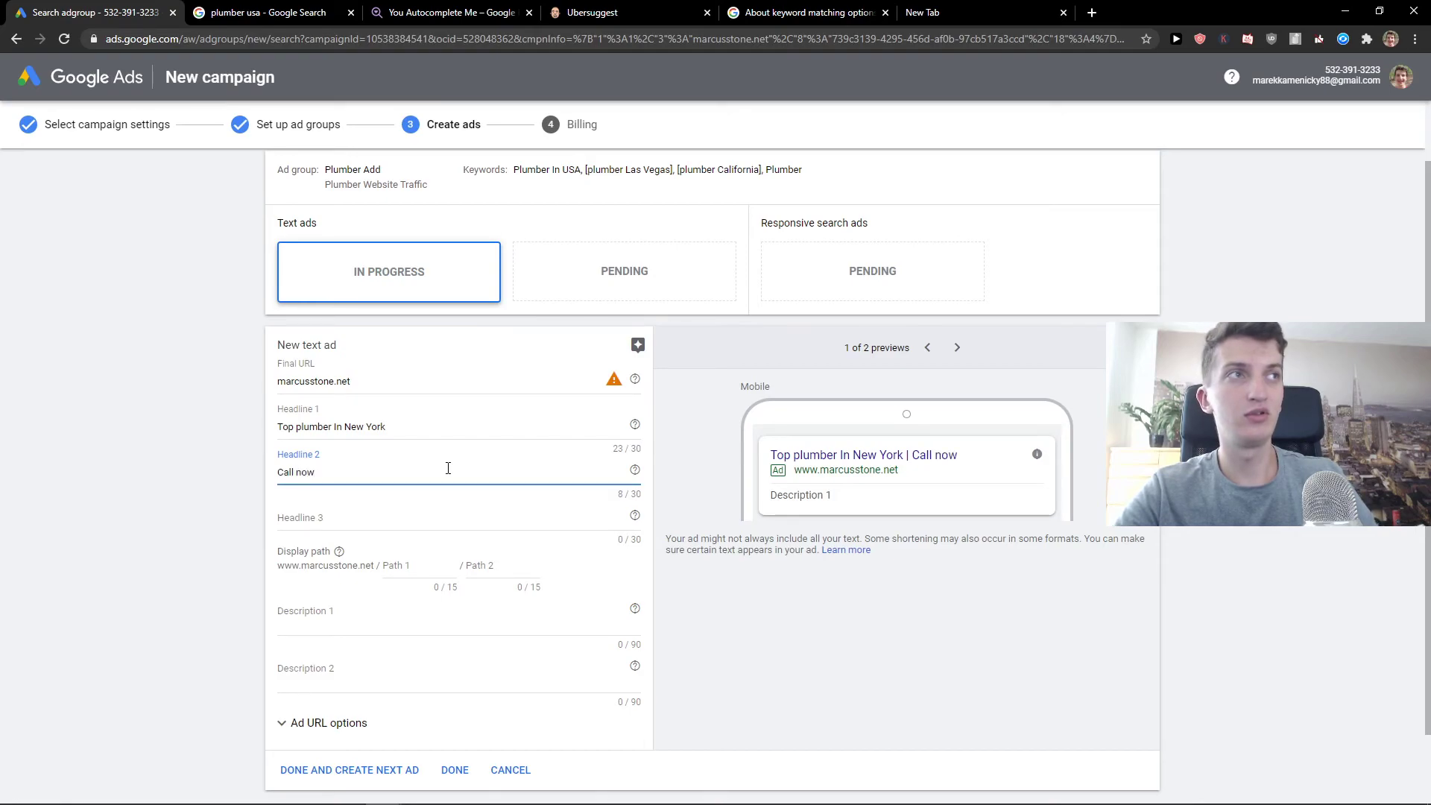
{"action": "key", "text": "Tab"}
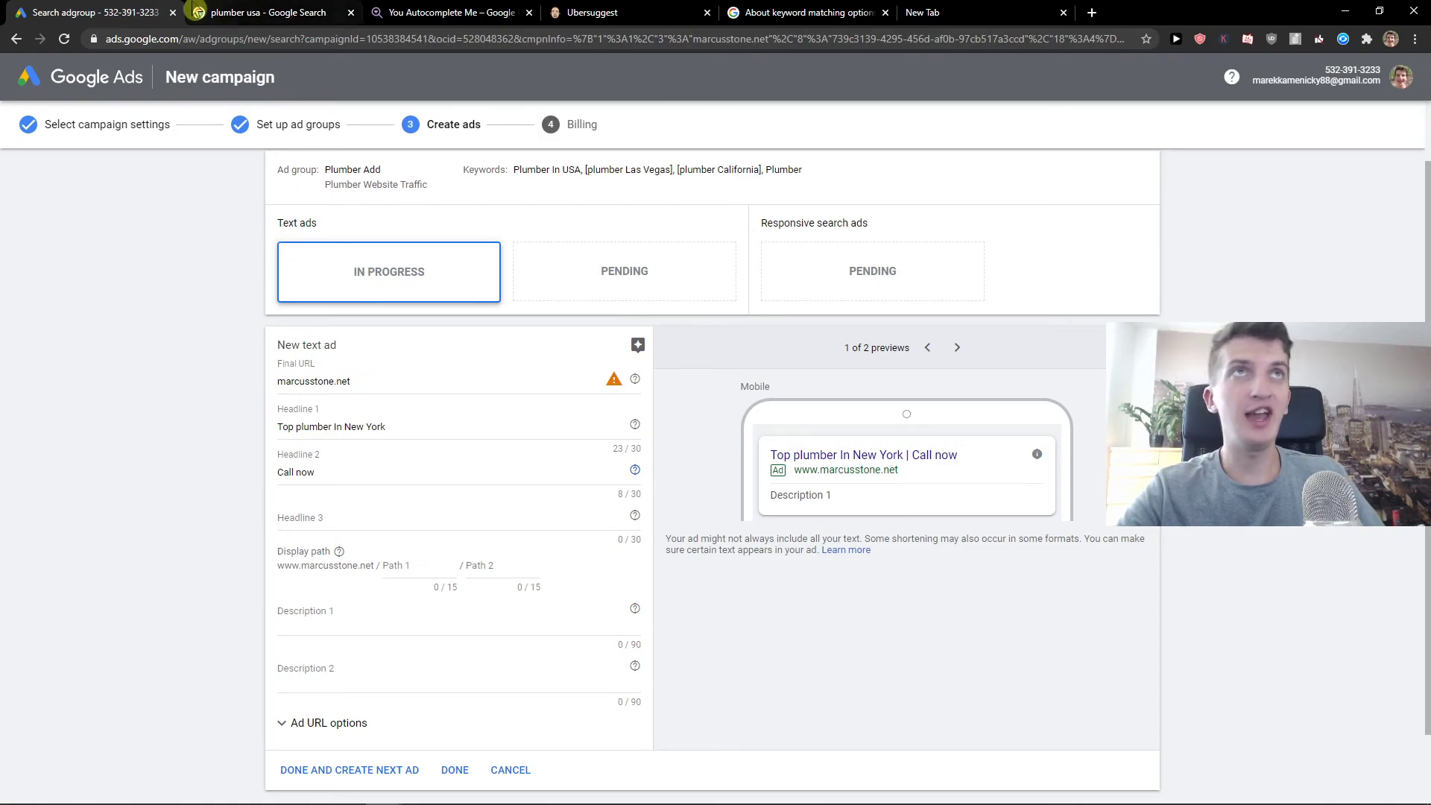
{"action": "left_click", "coordinate": [198, 12]}
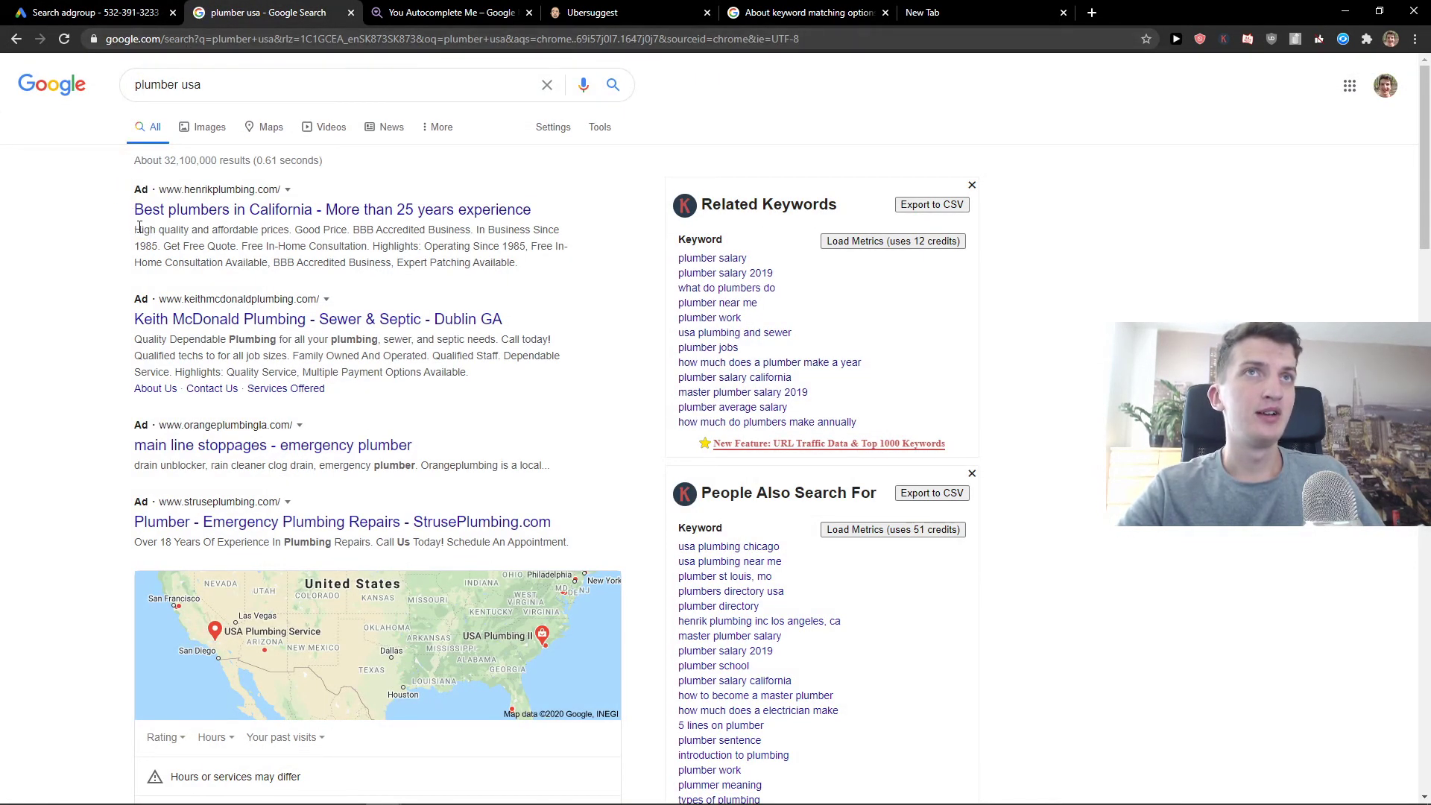
{"action": "key", "text": "ctrl+shift+Tab"}
{"action": "left_click", "coordinate": [332, 514]}
{"action": "left_click", "coordinate": [216, 12]}
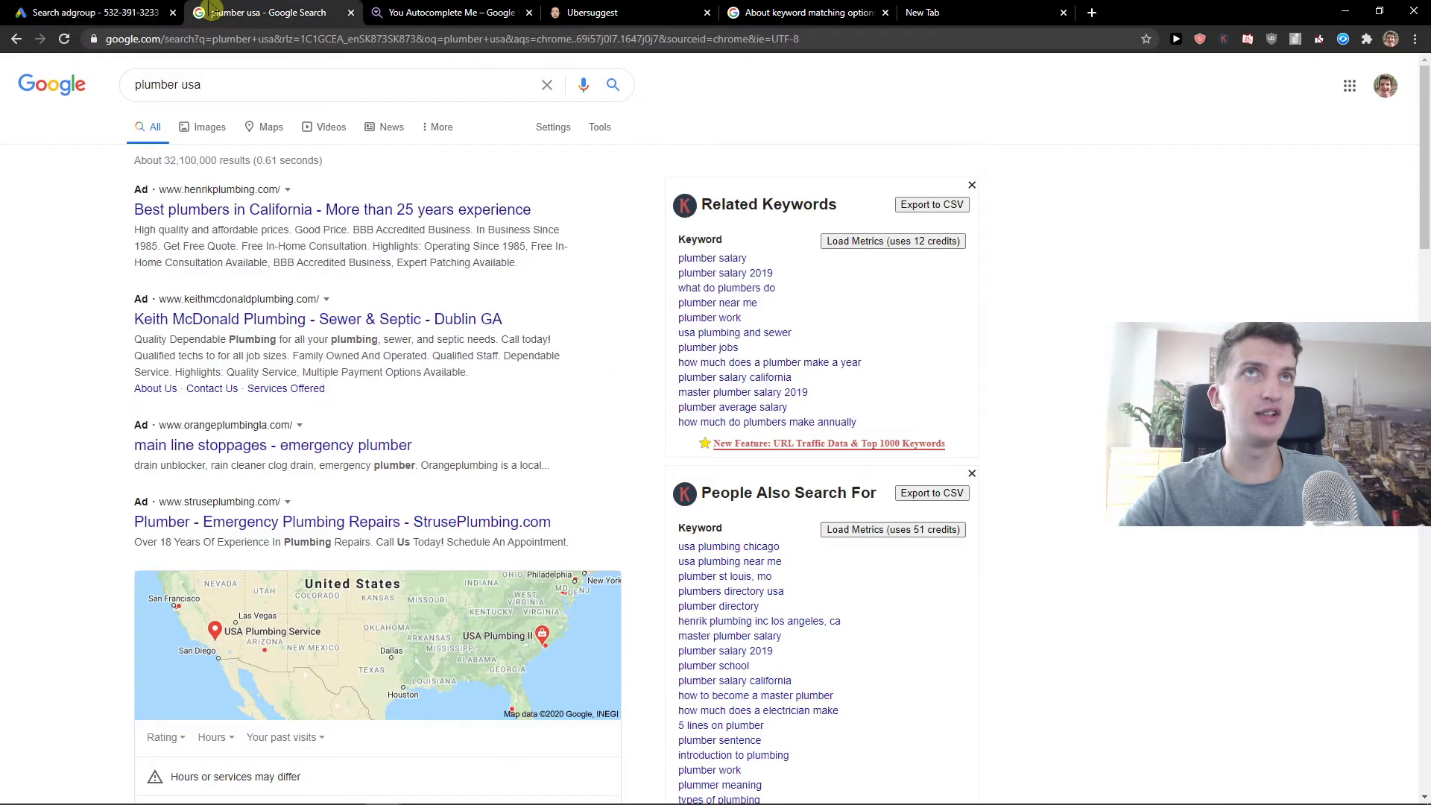
{"action": "left_click", "coordinate": [119, 12]}
{"action": "left_click", "coordinate": [248, 11]}
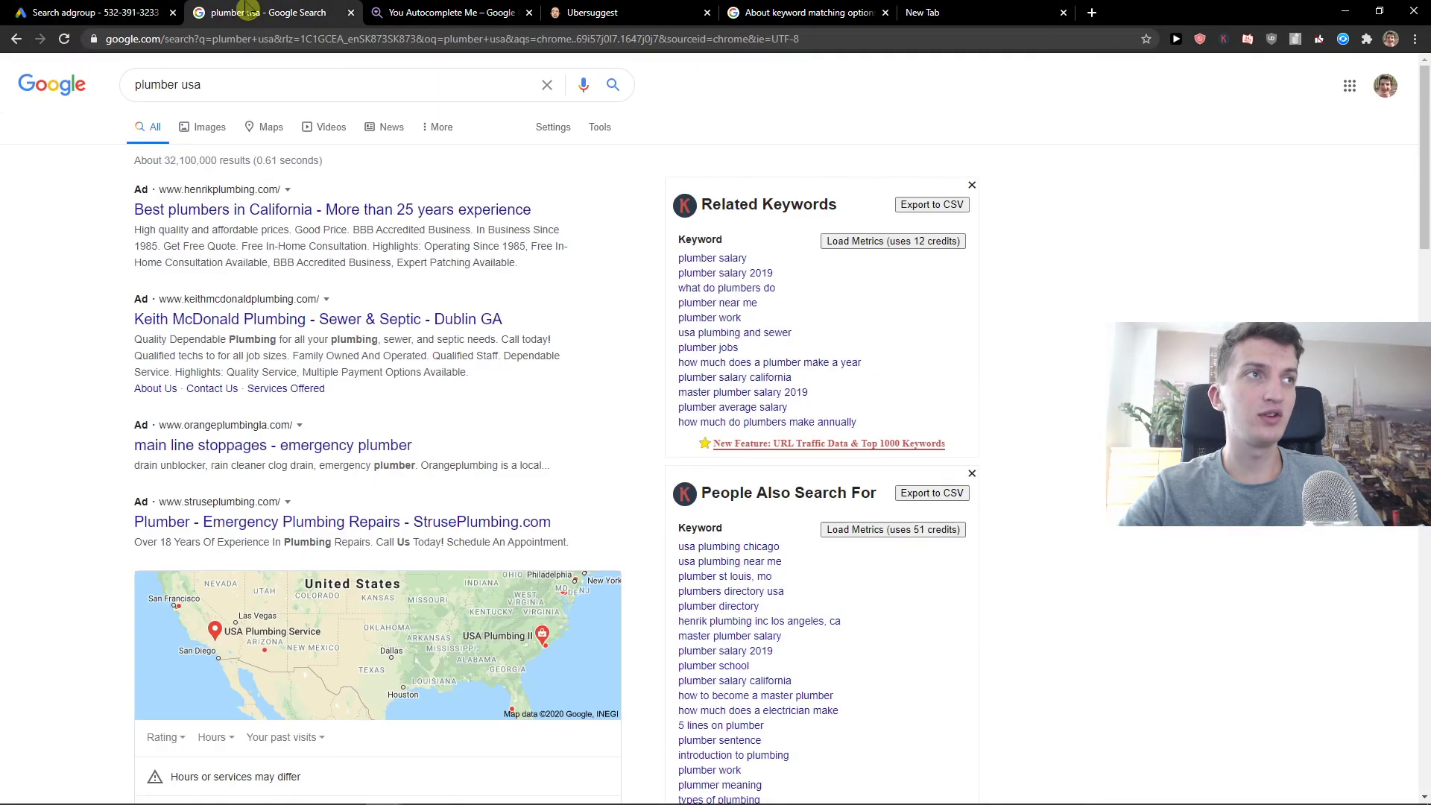
{"action": "left_click", "coordinate": [97, 12]}
- Write Description 1 as 'Good Price With Amazing Quality', checking competitor descriptions
{"action": "left_click", "coordinate": [324, 543]}
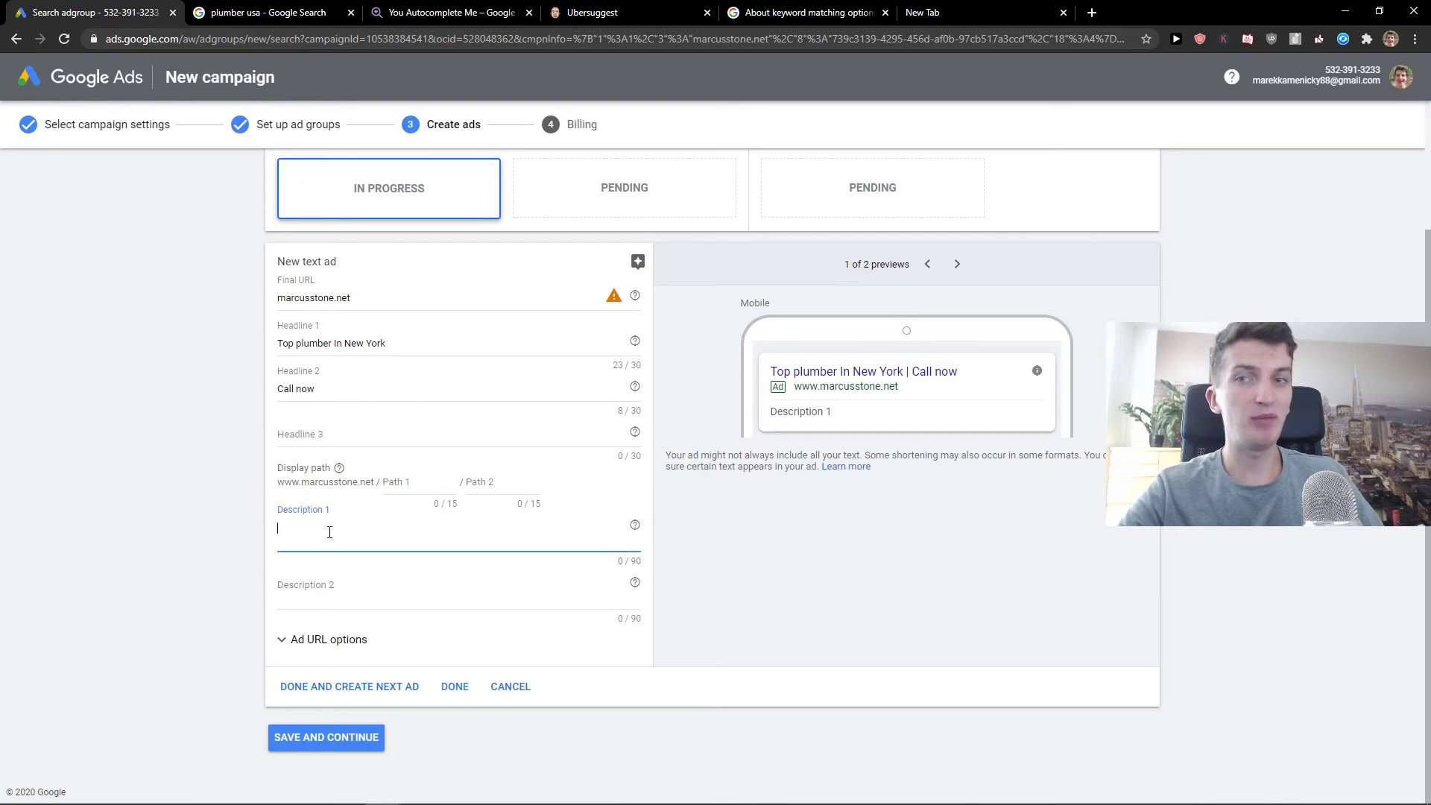
{"action": "left_click", "coordinate": [210, 9]}
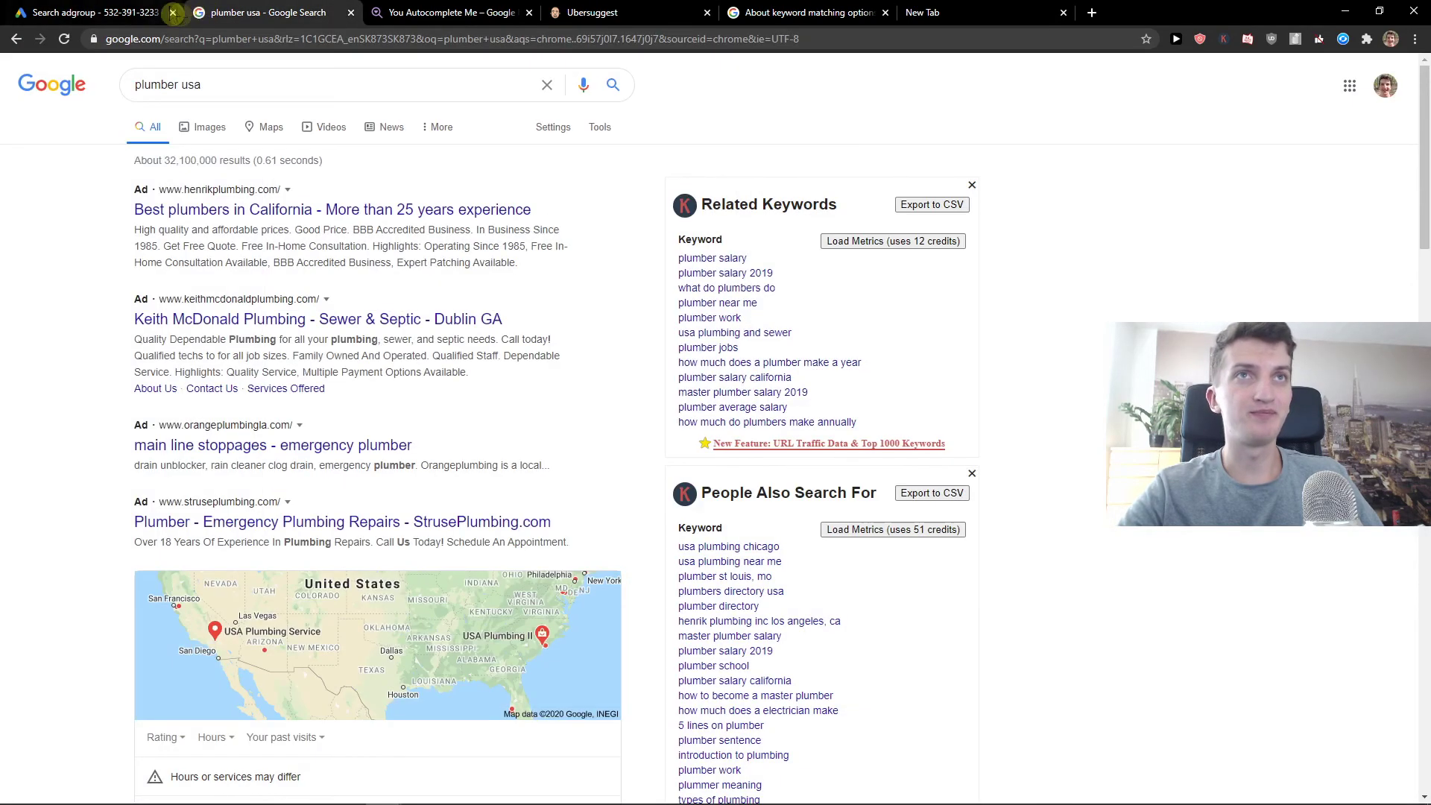
{"action": "left_click", "coordinate": [99, 8]}
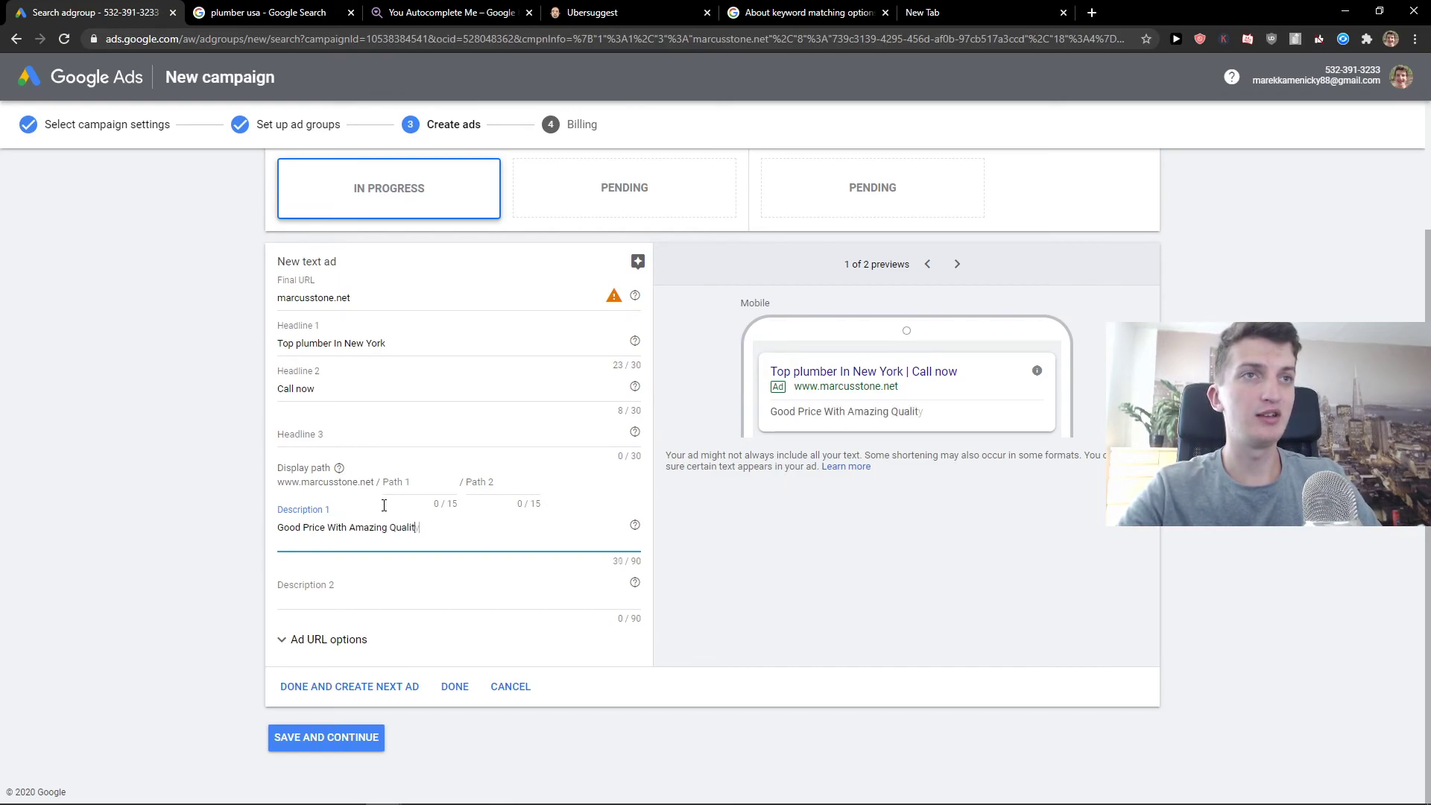
{"action": "left_click", "coordinate": [337, 585]}
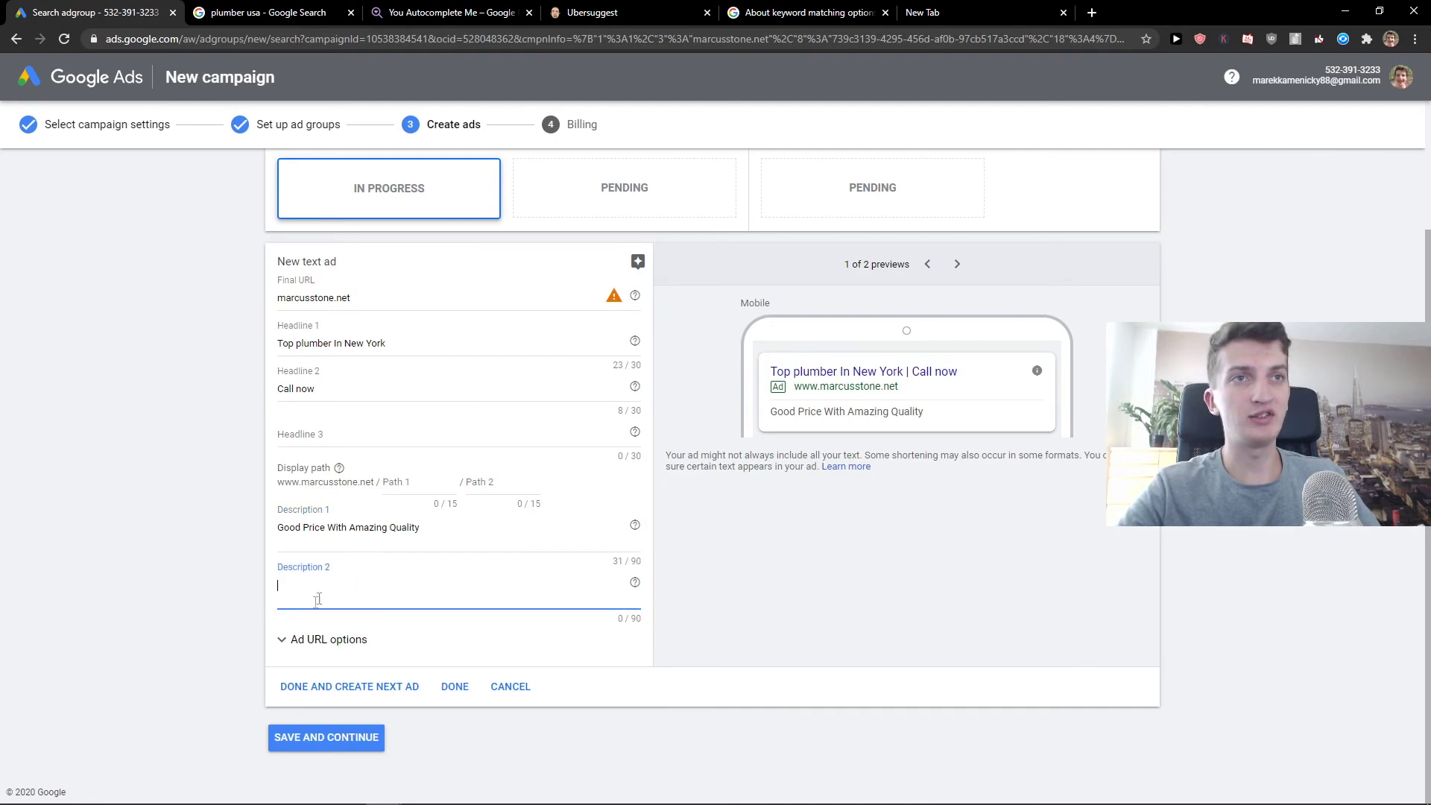
{"action": "left_click", "coordinate": [197, 668]}
{"action": "scroll", "coordinate": [402, 291], "scroll_direction": "up", "scroll_amount": 2}
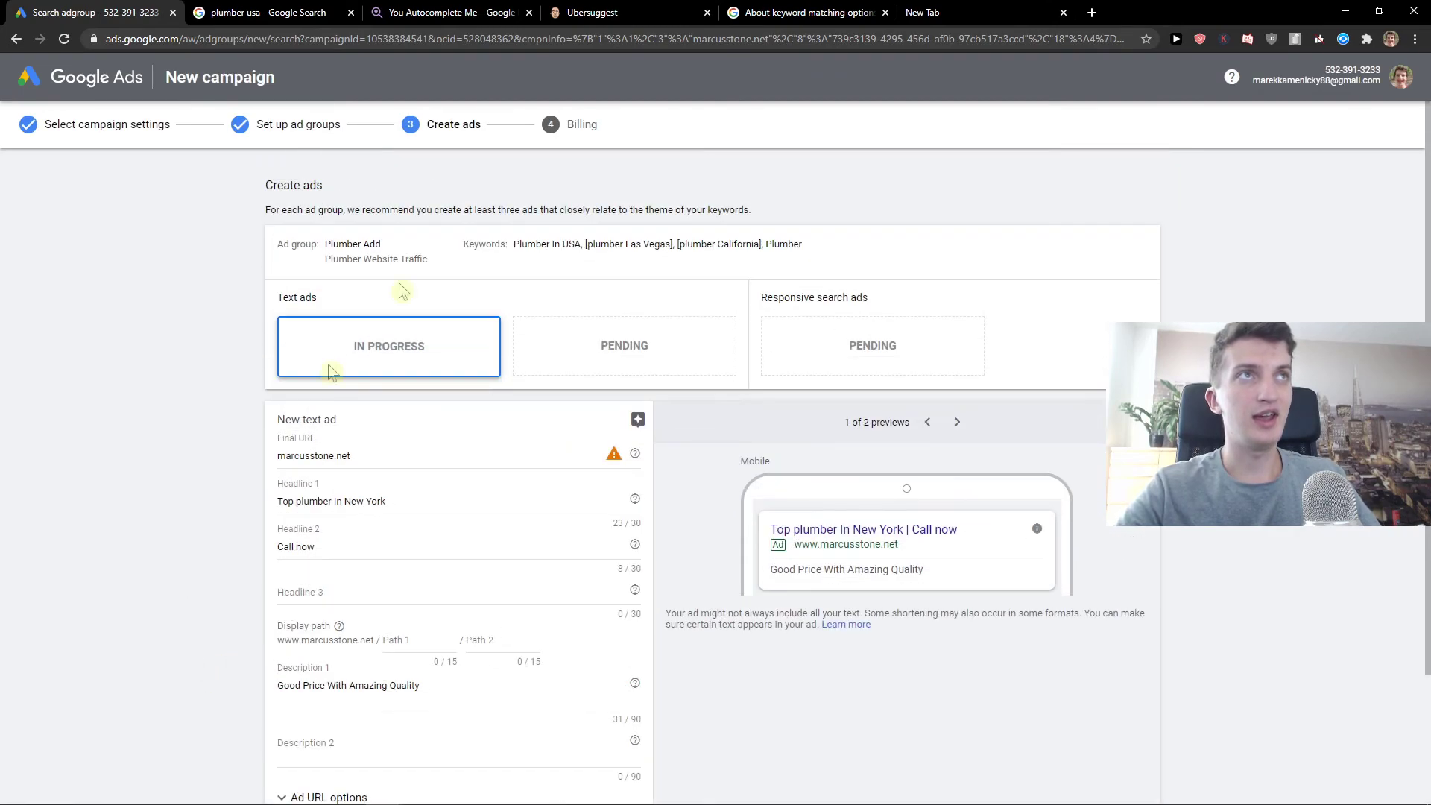
{"action": "scroll", "coordinate": [447, 318], "scroll_direction": "down", "scroll_amount": 2}
{"action": "scroll", "coordinate": [959, 518], "scroll_direction": "up", "scroll_amount": 2}
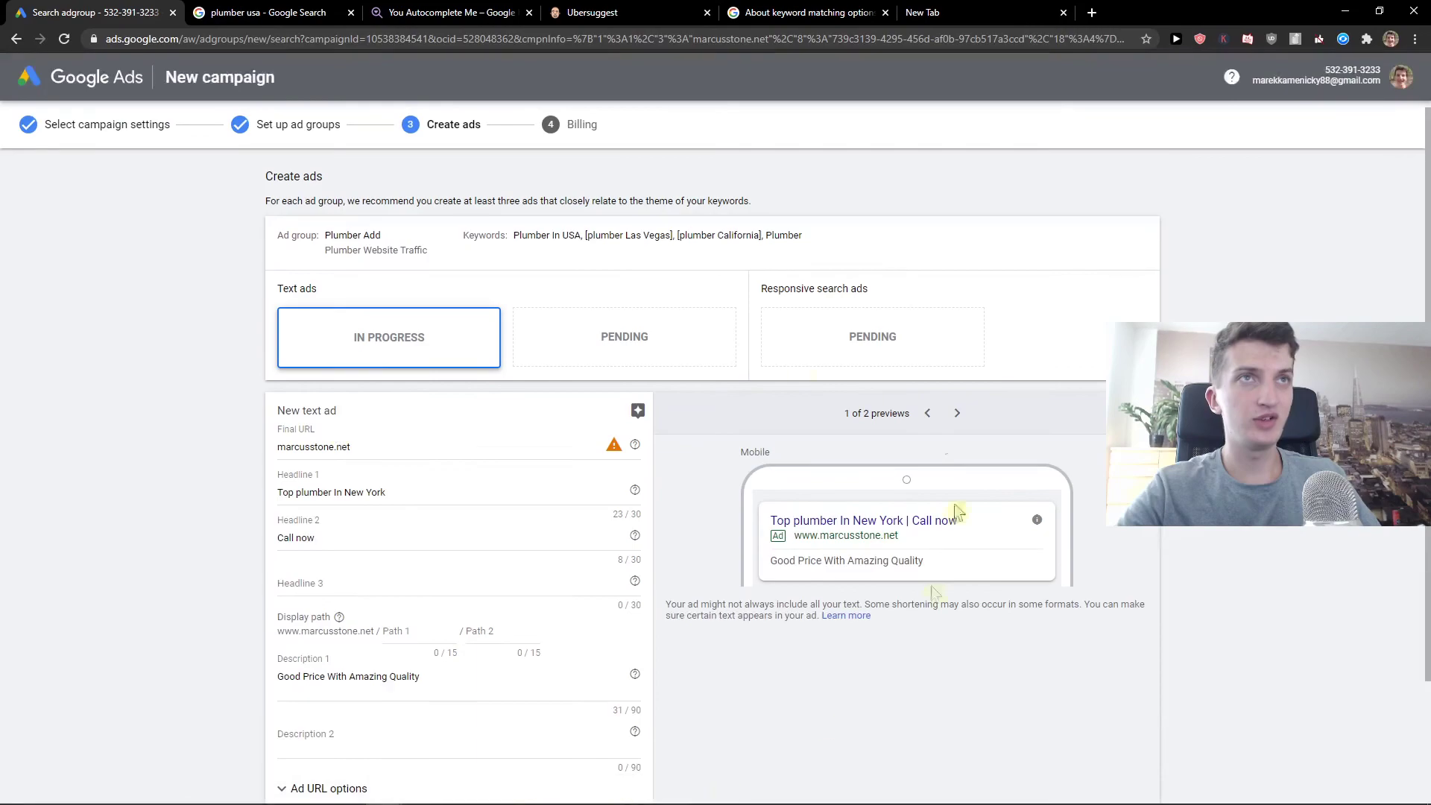
{"action": "scroll", "coordinate": [559, 509], "scroll_direction": "down", "scroll_amount": 2}
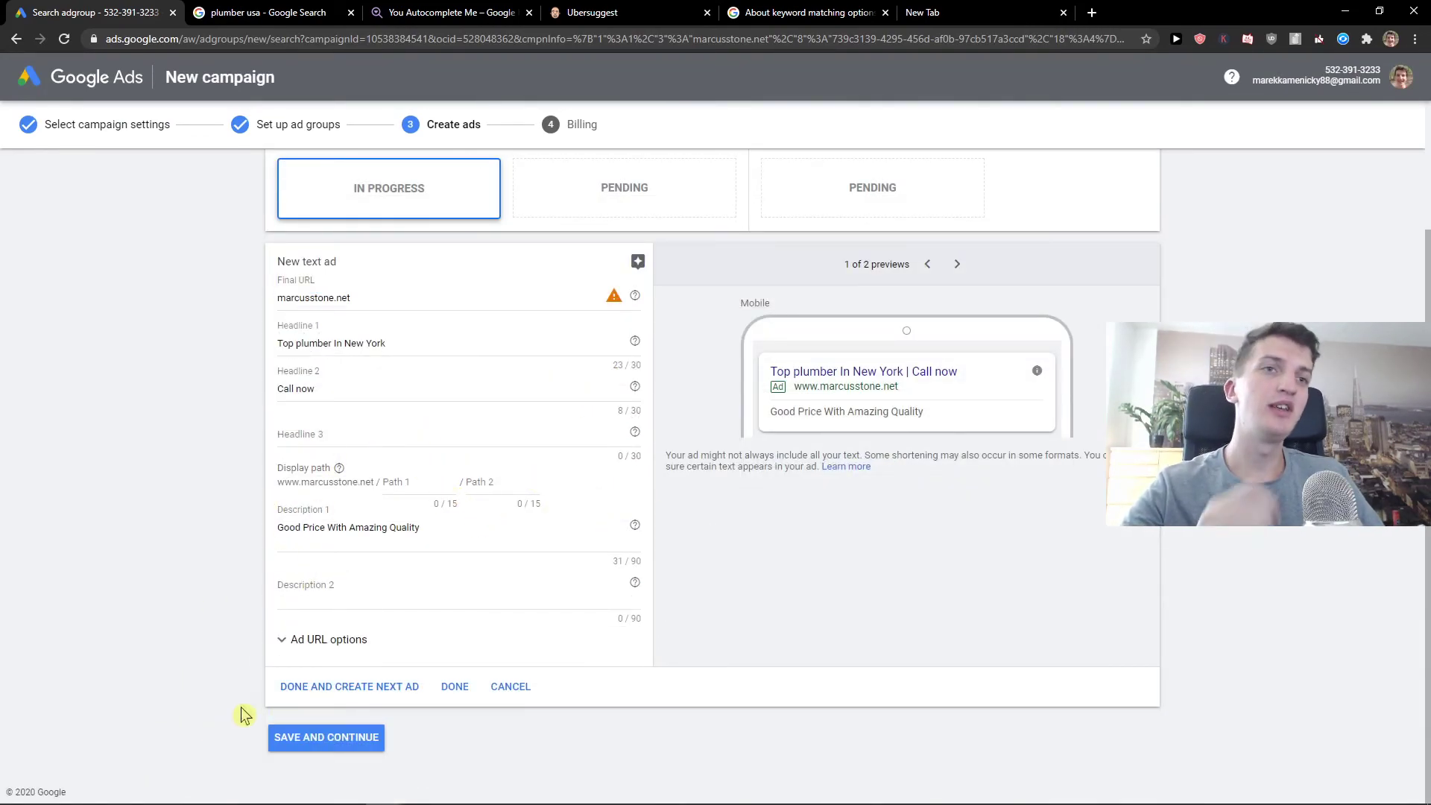
- Save the text ad without extra headlines and continue to billing
{"action": "left_click", "coordinate": [272, 734]}
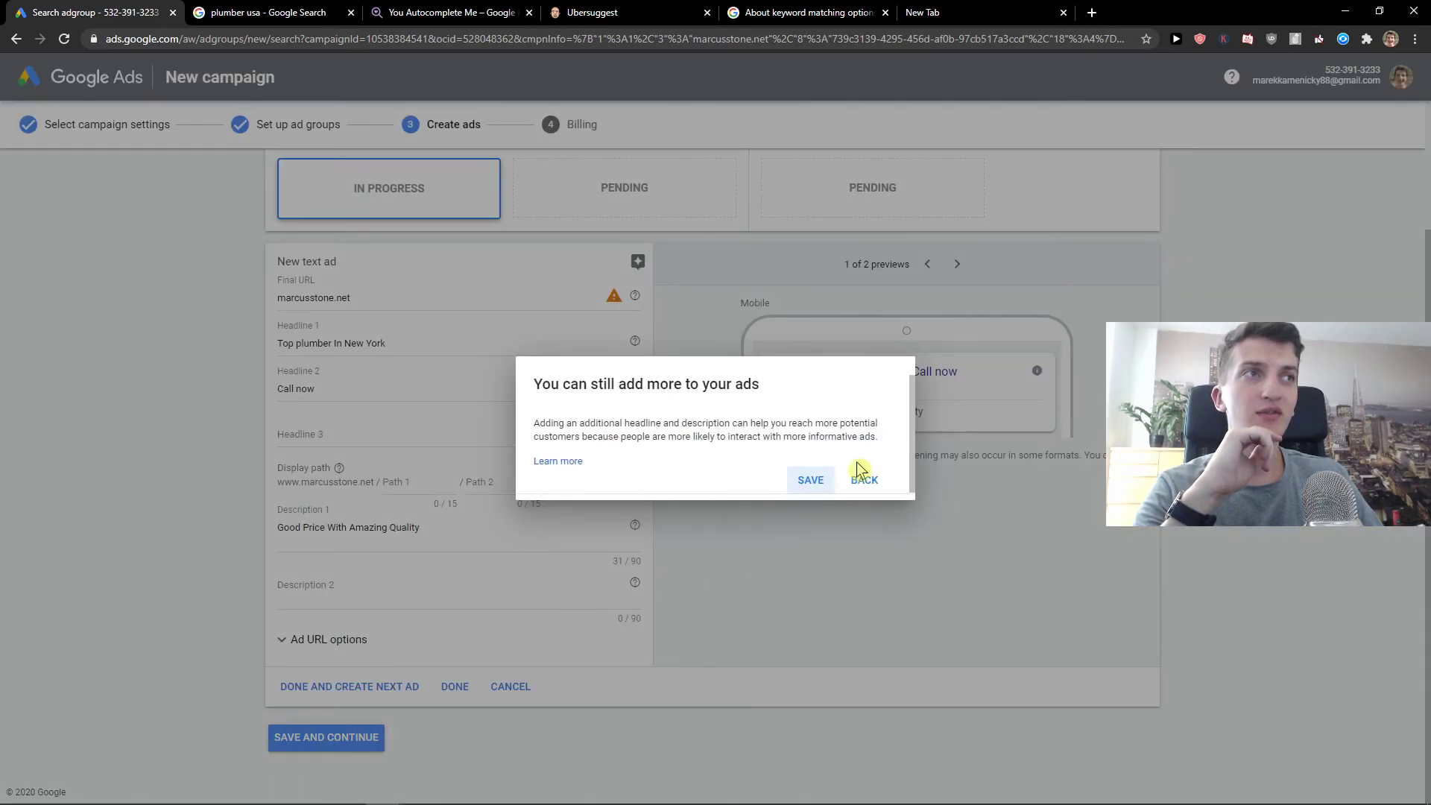
{"action": "left_click", "coordinate": [812, 484]}
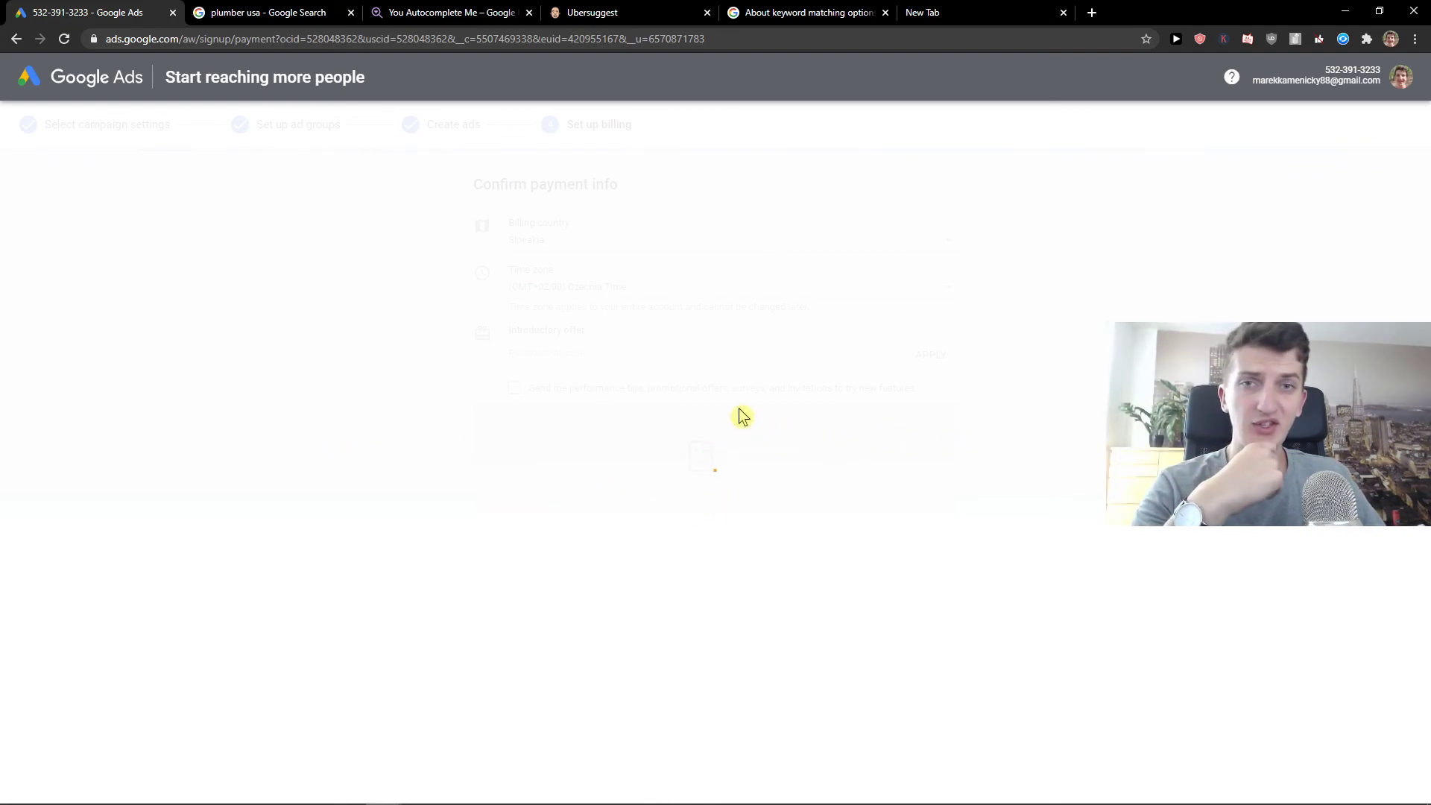
{"action": "left_click", "coordinate": [495, 13]}
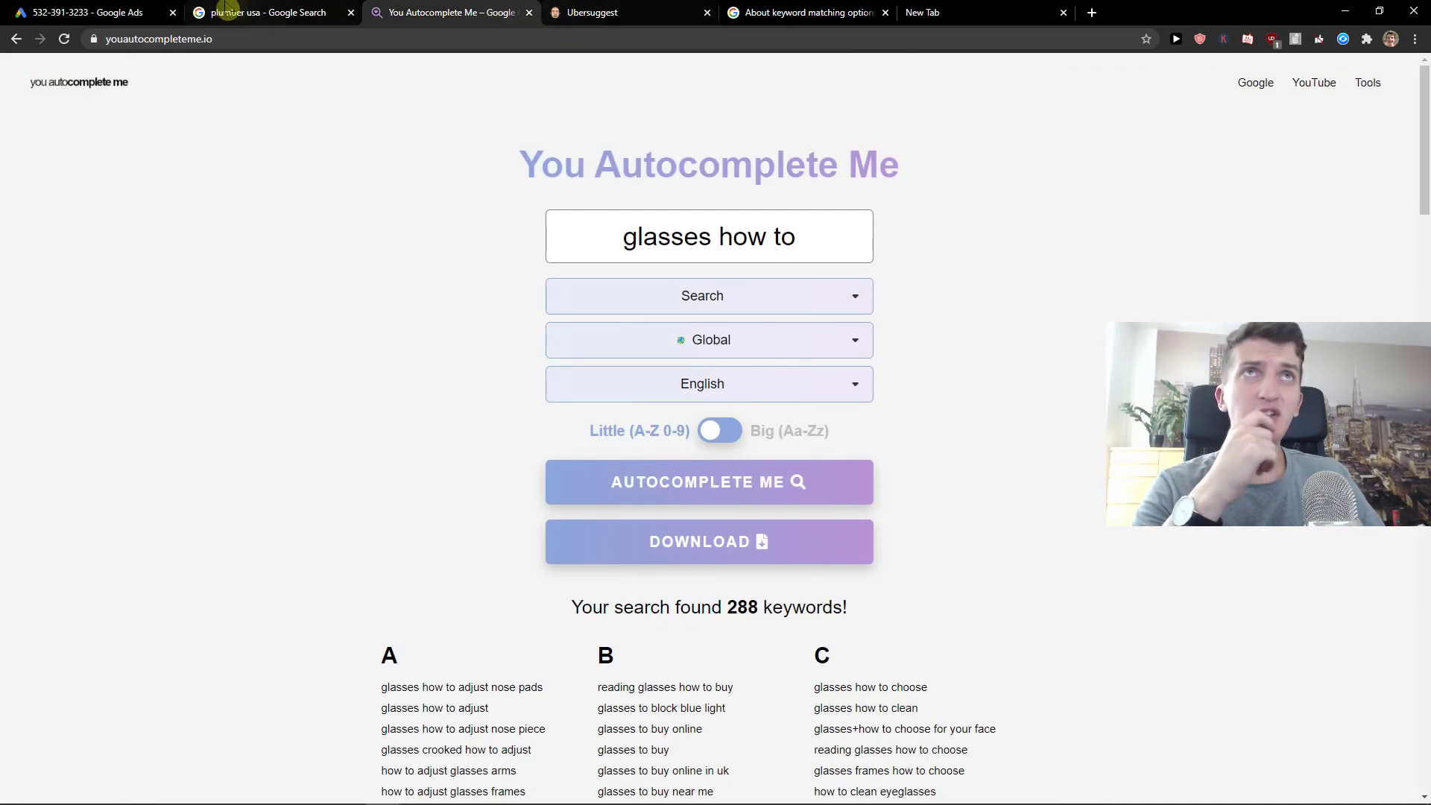
{"action": "left_click", "coordinate": [62, 10]}
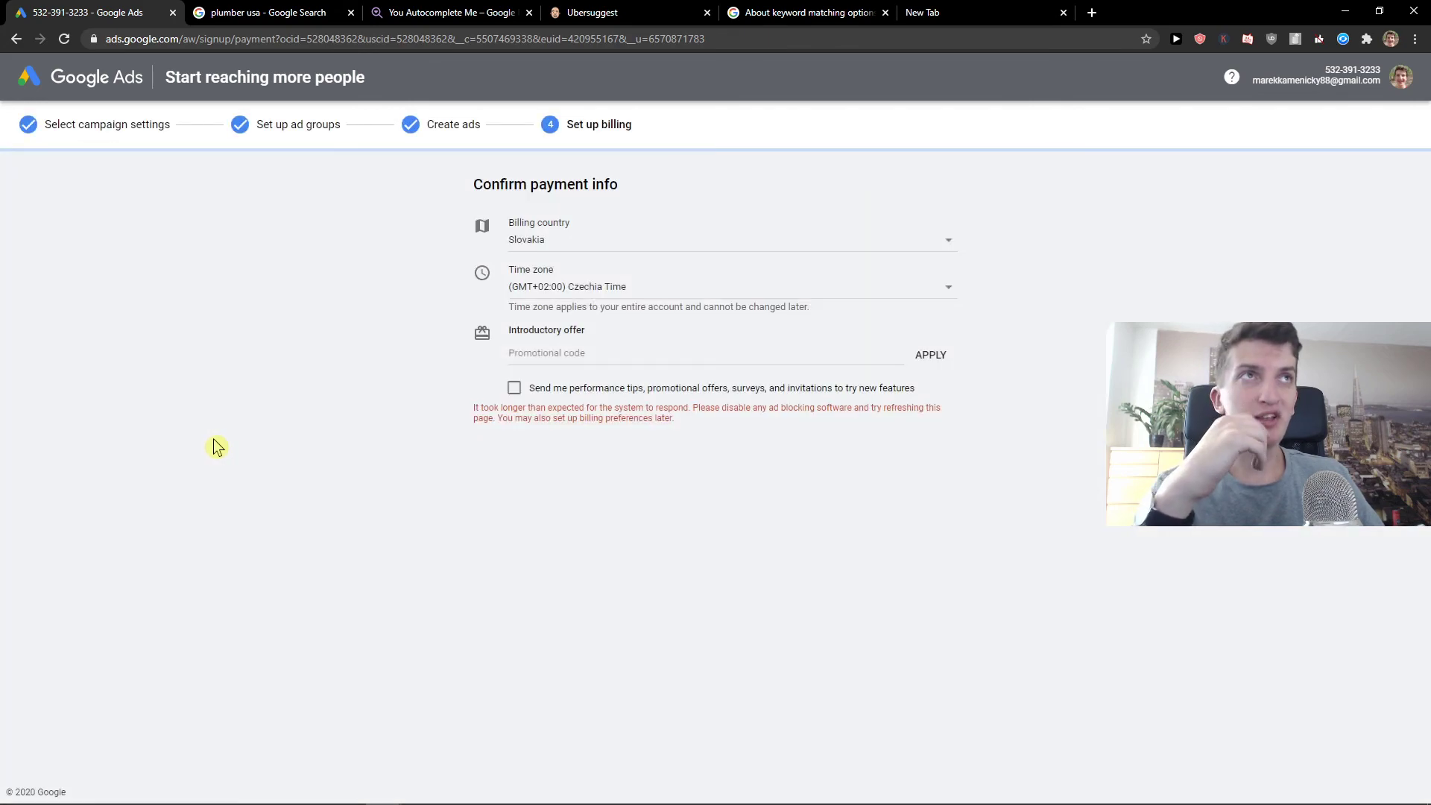
{"action": "left_click_drag", "start_coordinate": [434, 415], "coordinate": [842, 429]}
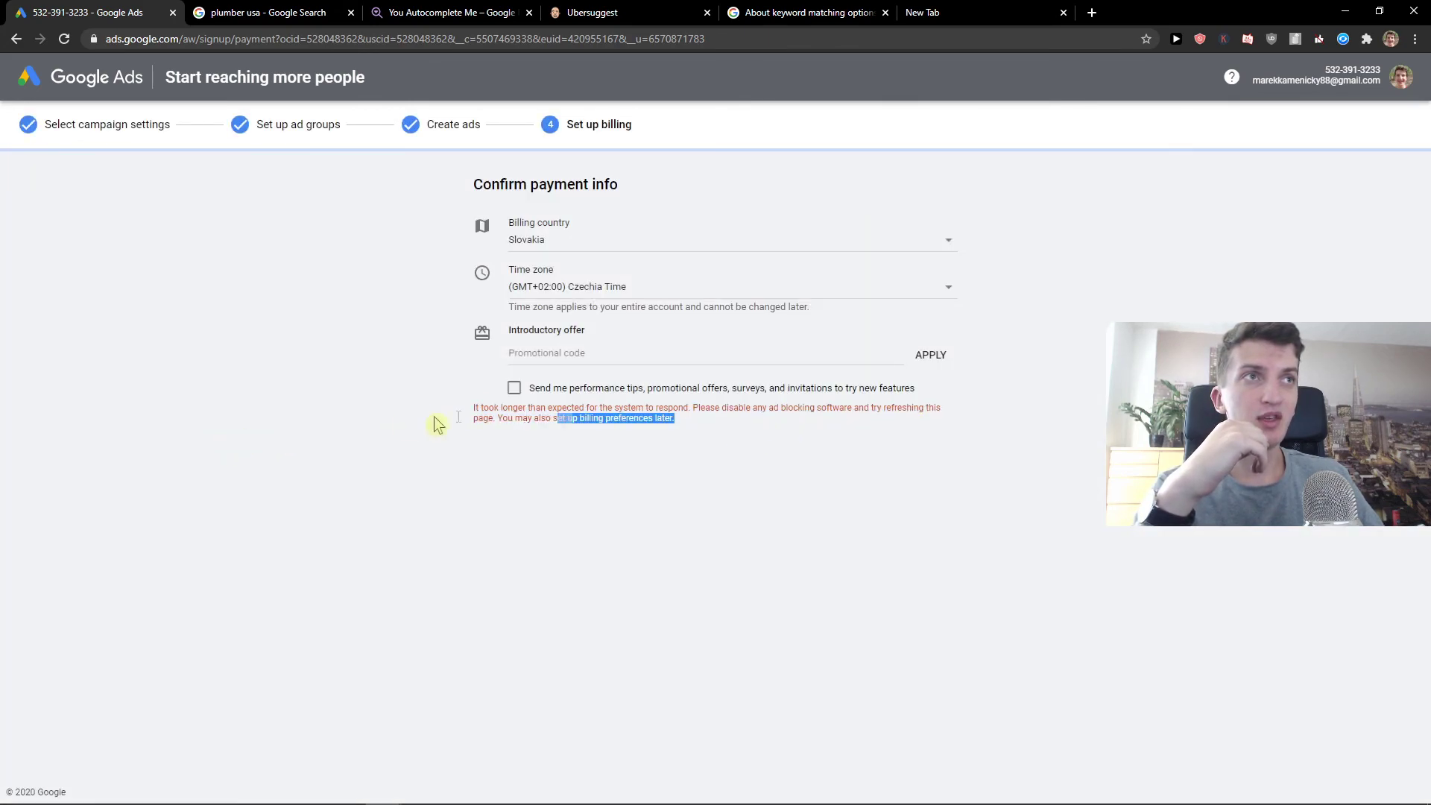
{"action": "left_click", "coordinate": [377, 418]}
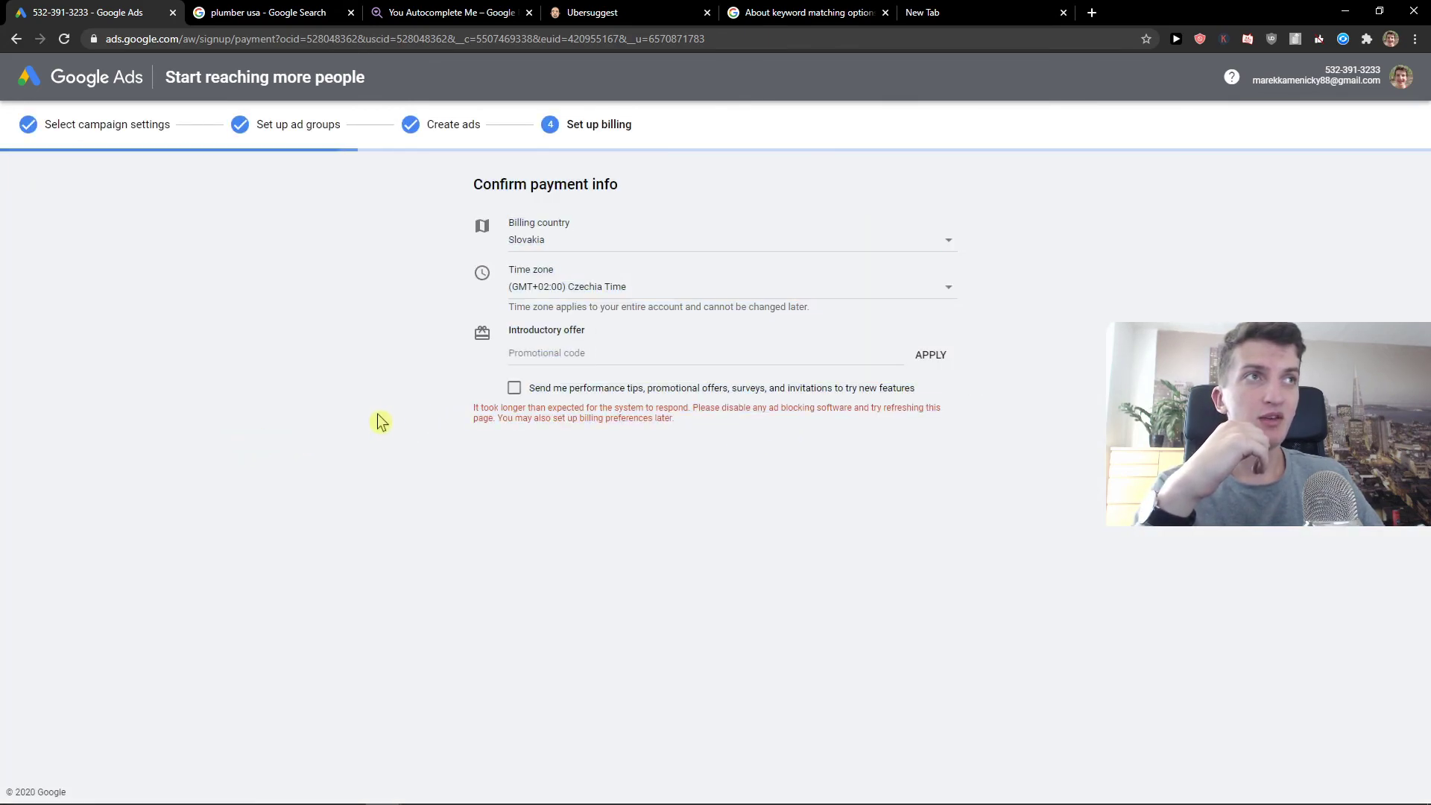
{"action": "left_click", "coordinate": [1271, 39]}
{"action": "left_click", "coordinate": [1078, 475]}
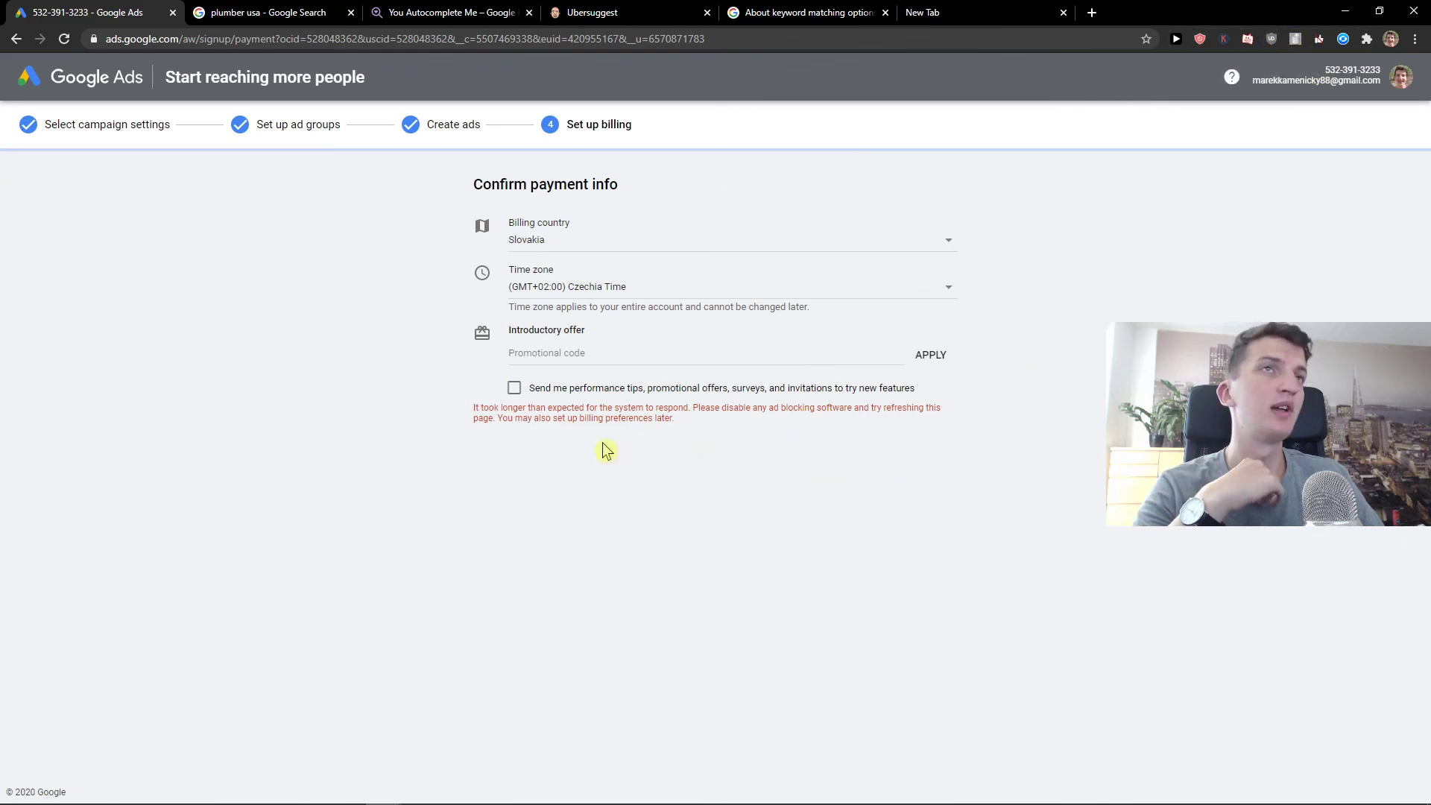
{"action": "triple_click", "coordinate": [936, 521]}
{"action": "left_click", "coordinate": [870, 498]}
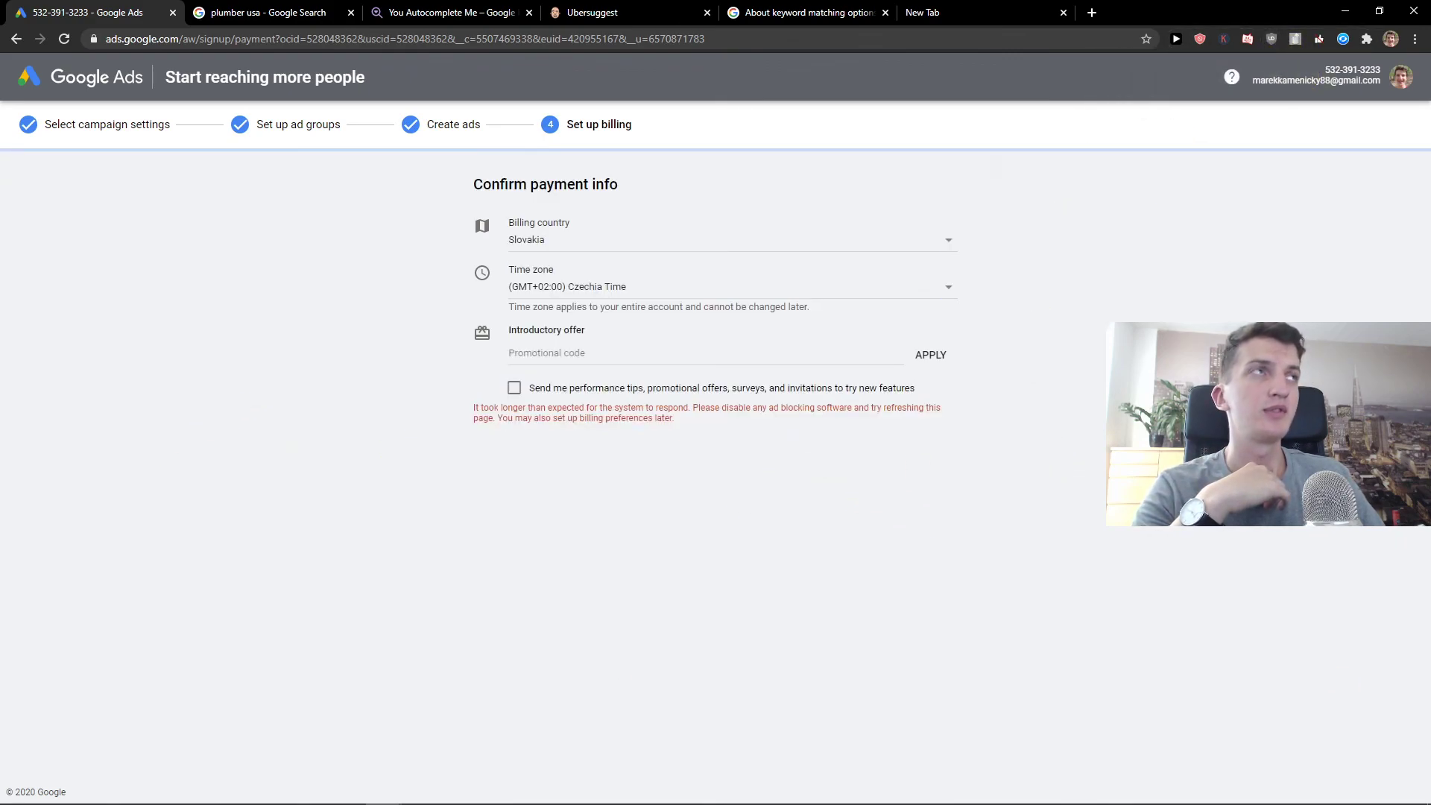